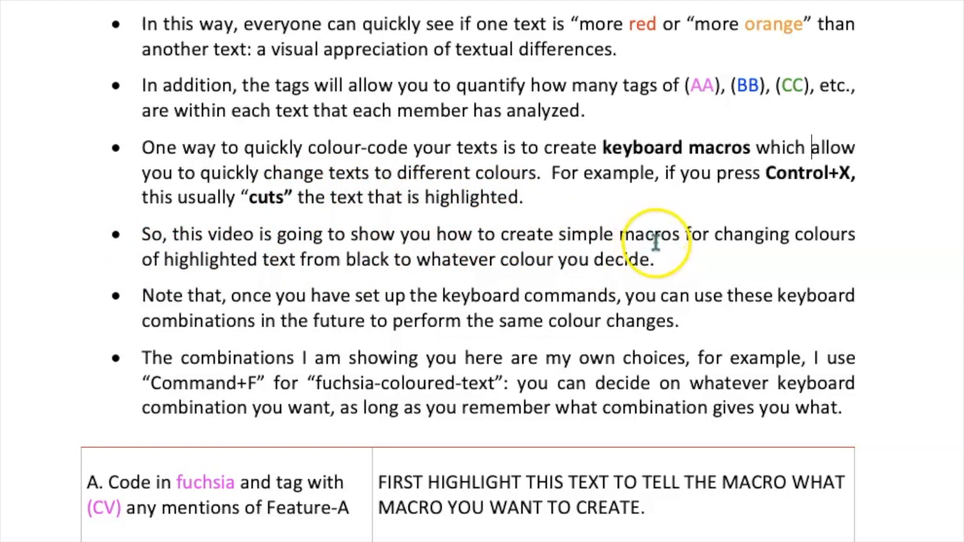
Select example phrases in the instructions, such as 'Note that,' and 'fuchsia-coloured', then clear them.
left_click_drag(136, 261, 281, 264)
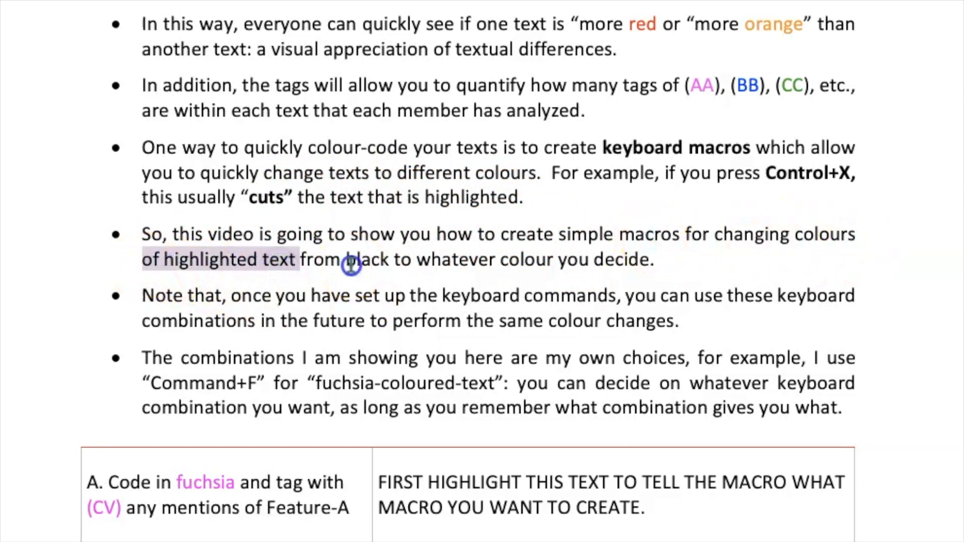
left_click(356, 263)
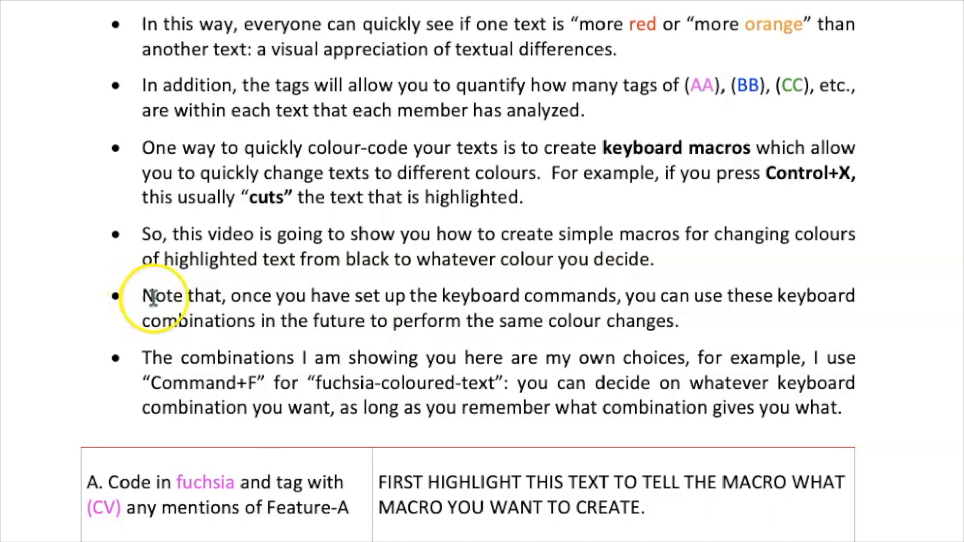
left_click_drag(142, 301, 227, 306)
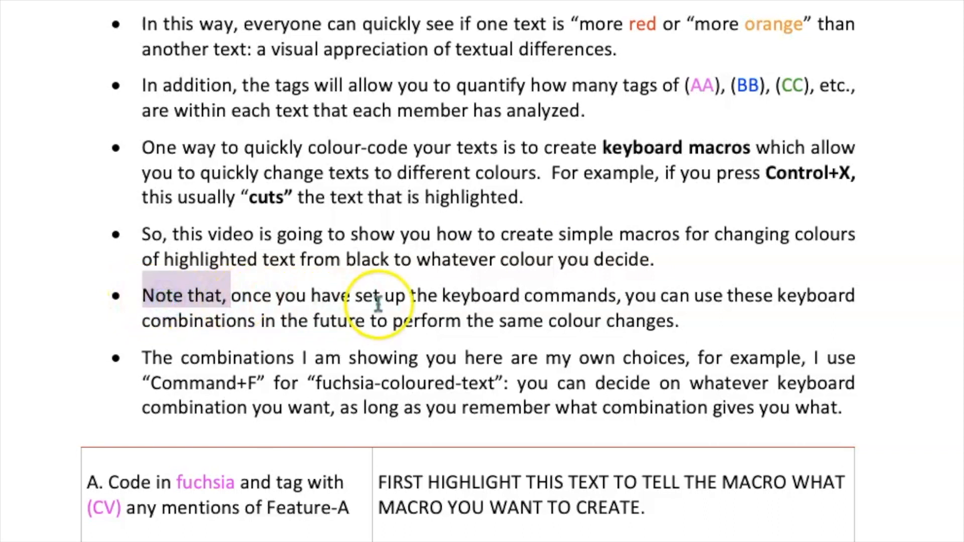
left_click(481, 306)
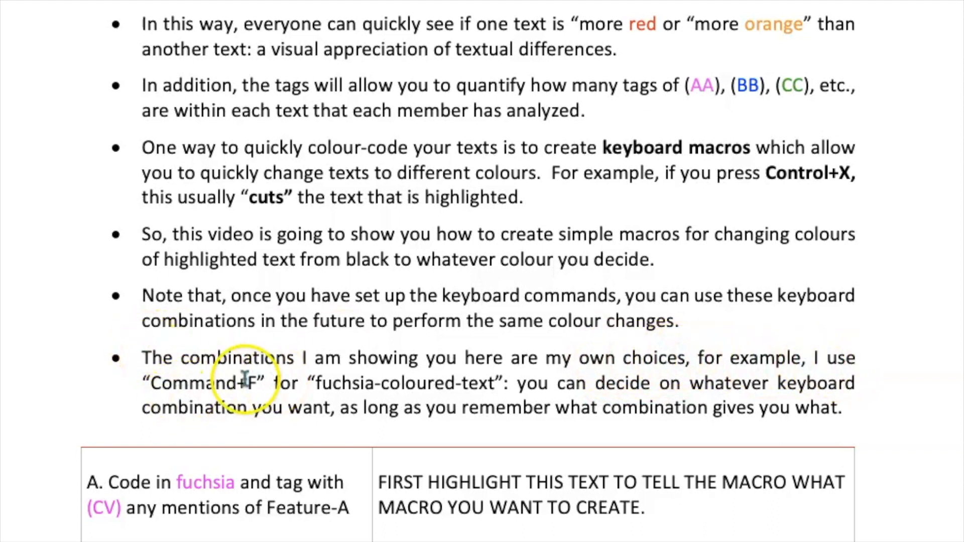
left_click_drag(315, 384, 452, 386)
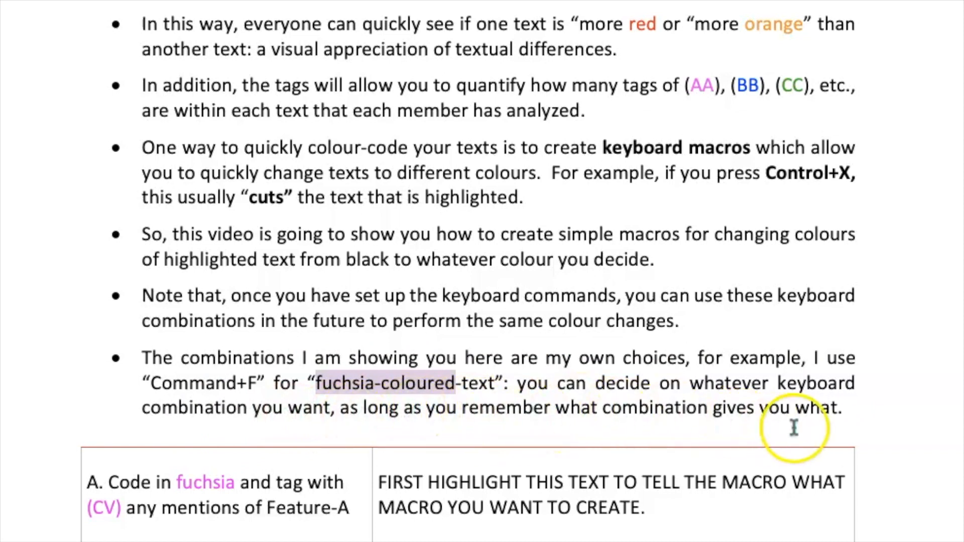
left_click_drag(842, 409, 804, 410)
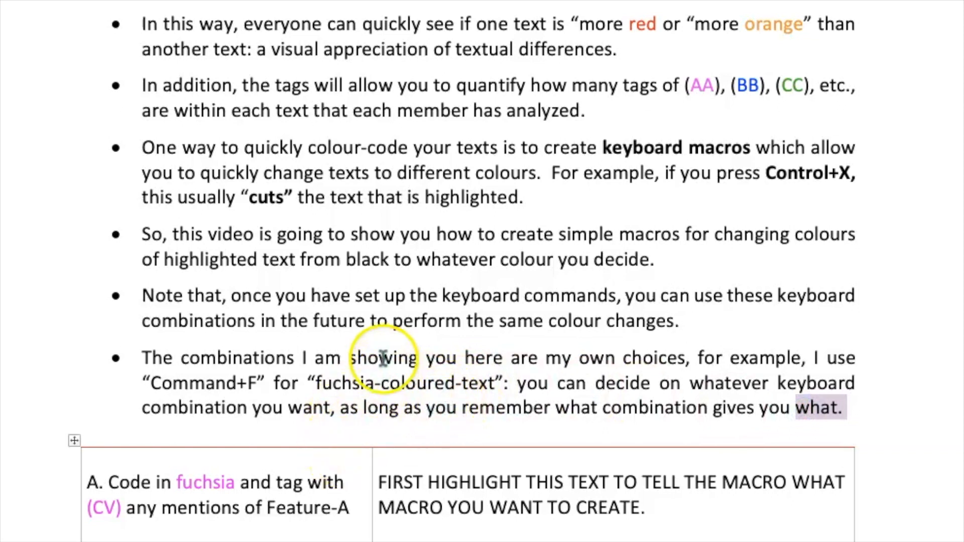
Review table rows A–F, then select row A's FIRST HIGHLIGHT THIS TEXT instruction.
scroll(297, 477, "down", 10)
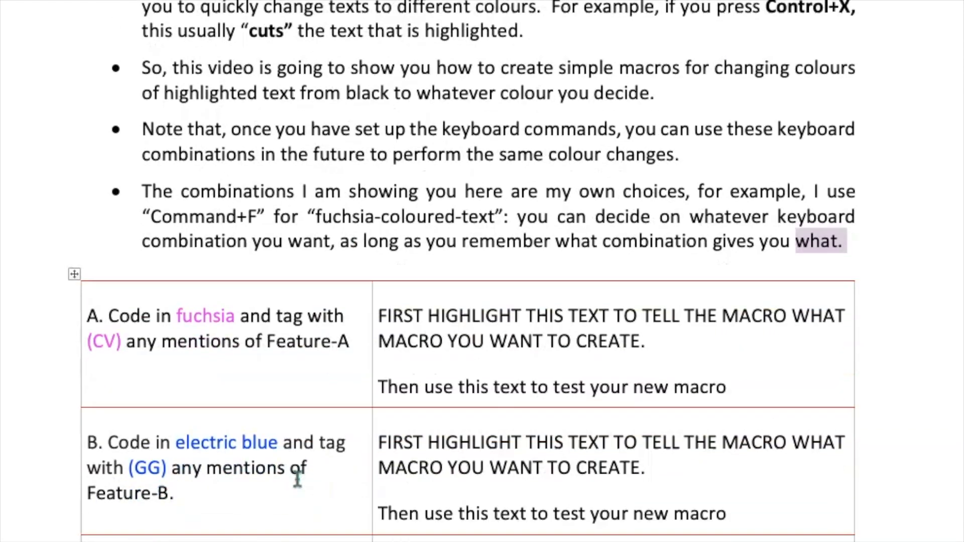
scroll(297, 478, "down", 10)
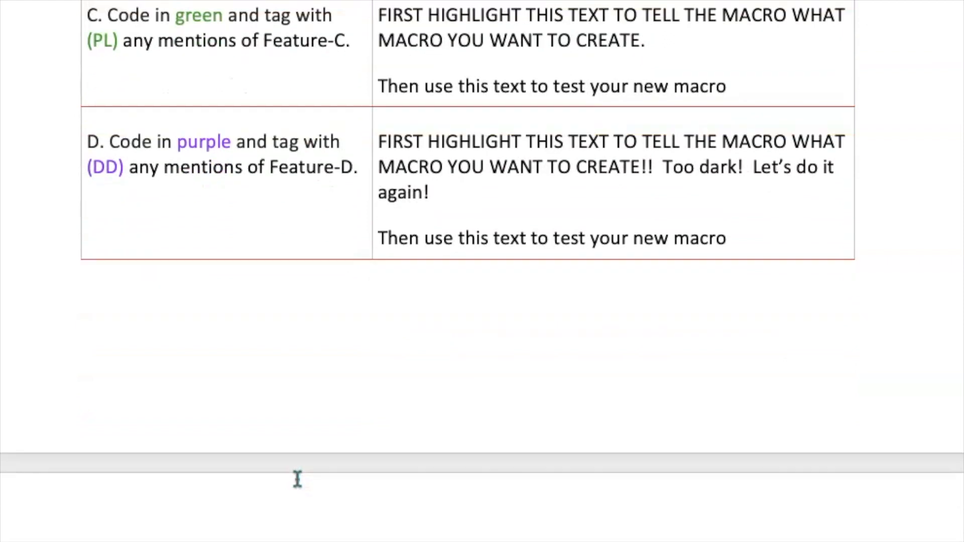
scroll(296, 478, "down", 1)
scroll(296, 478, "up", 4)
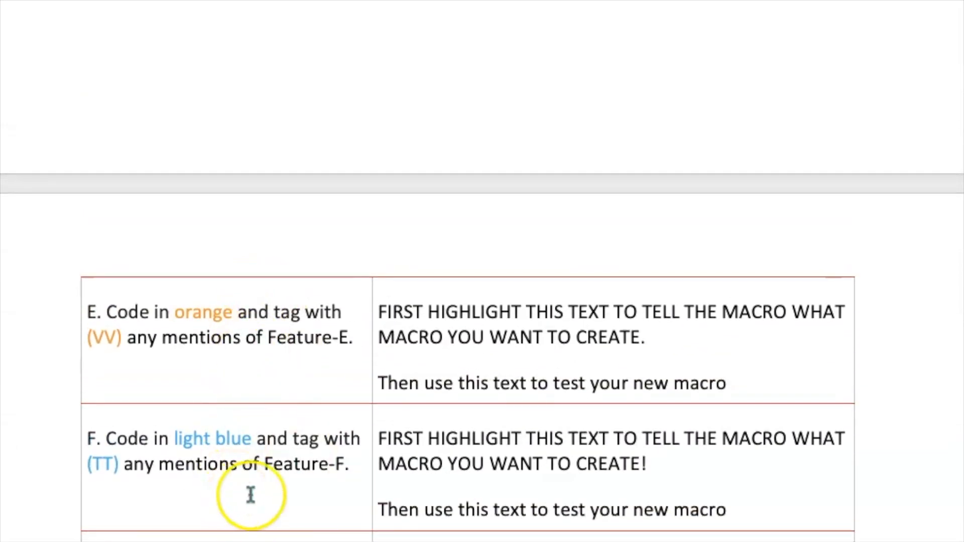
scroll(249, 495, "up", 10)
scroll(250, 494, "up", 7)
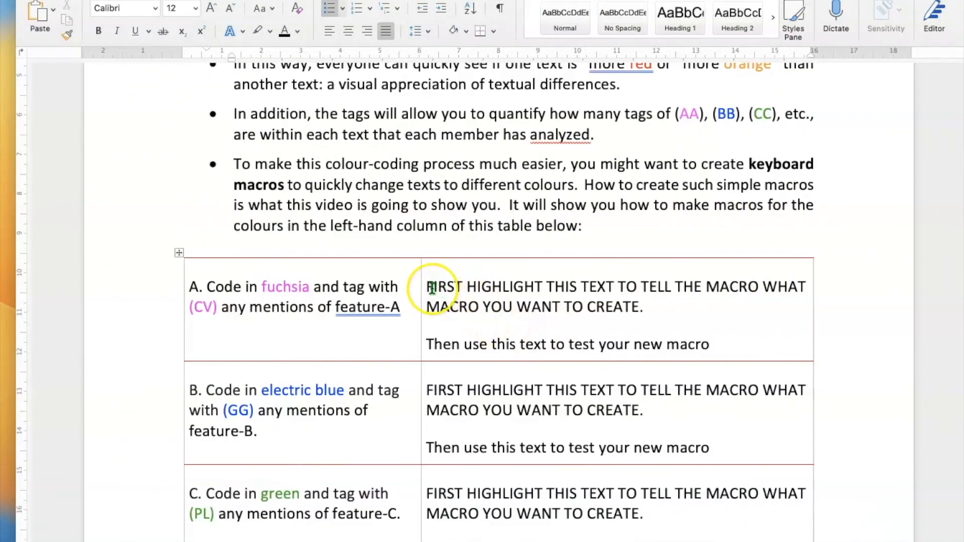
left_click_drag(432, 288, 625, 301)
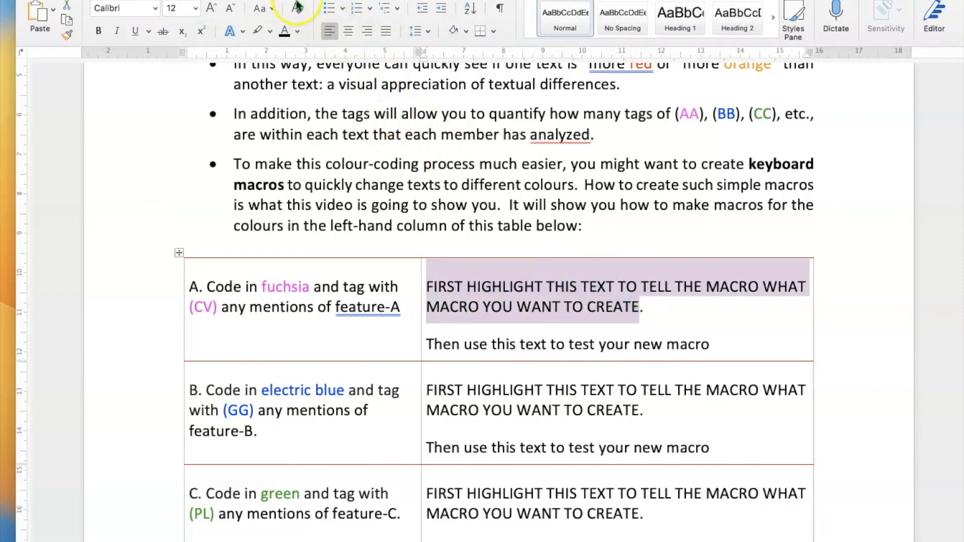
Start recording a macro named fuchsiacharacters with Command+F as its keyboard shortcut.
left_click(271, 0)
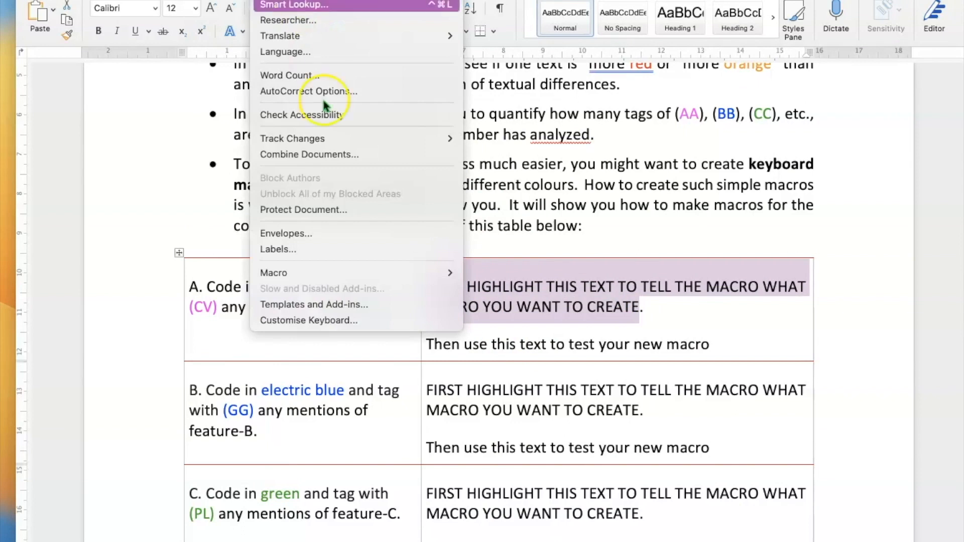
left_click(348, 272)
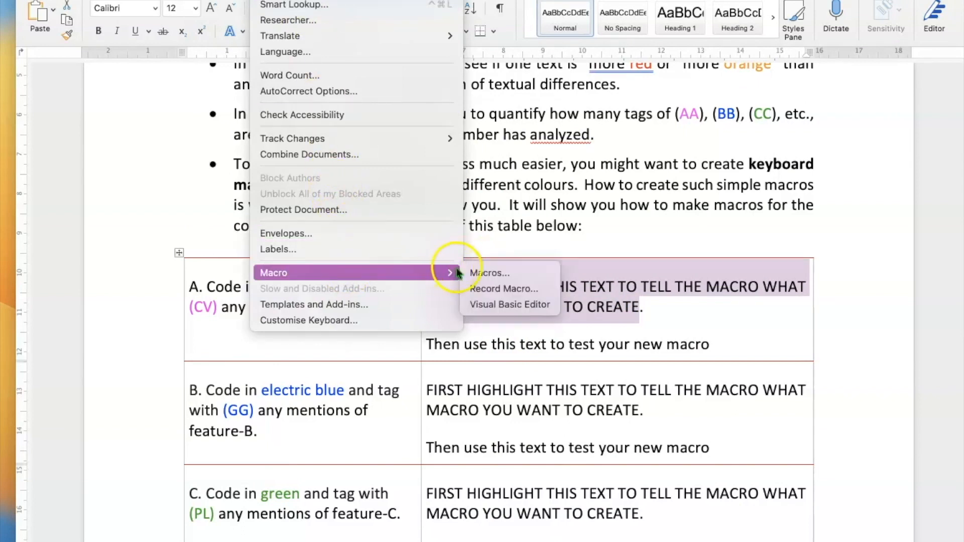
left_click(487, 289)
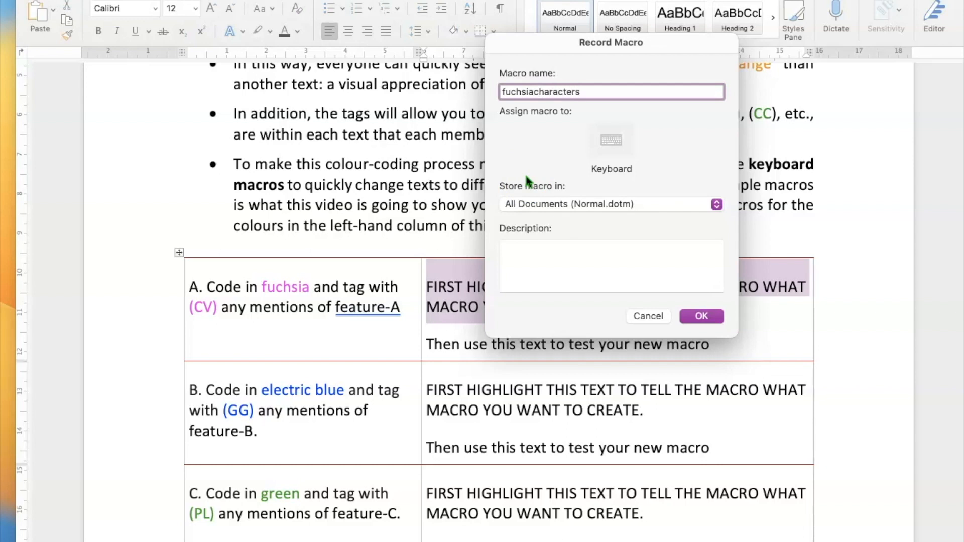
left_click(611, 141)
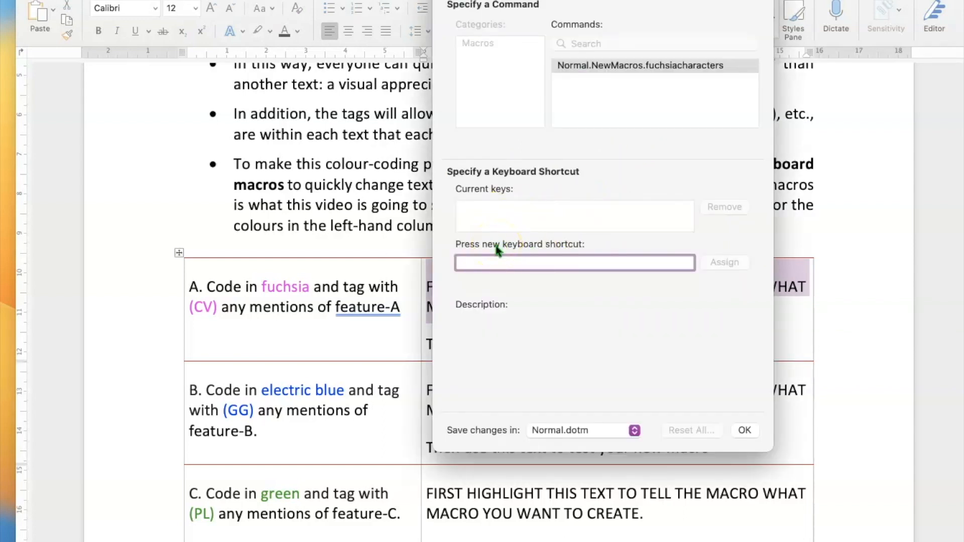
key("super+f")
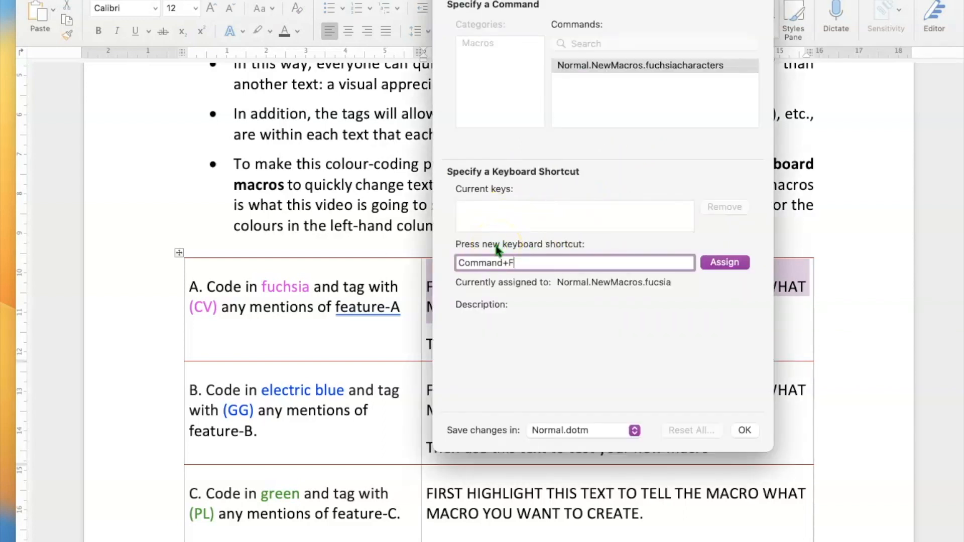
left_click(719, 262)
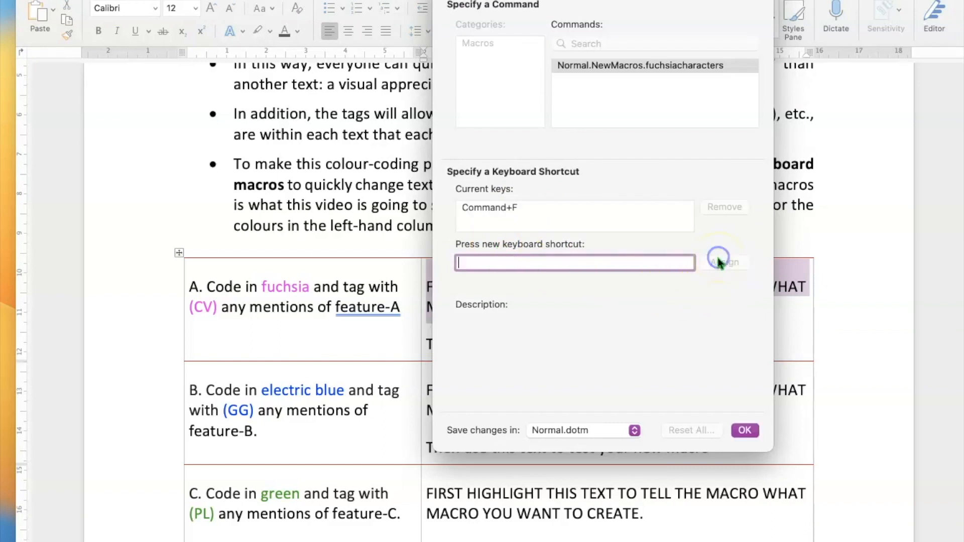
left_click(745, 428)
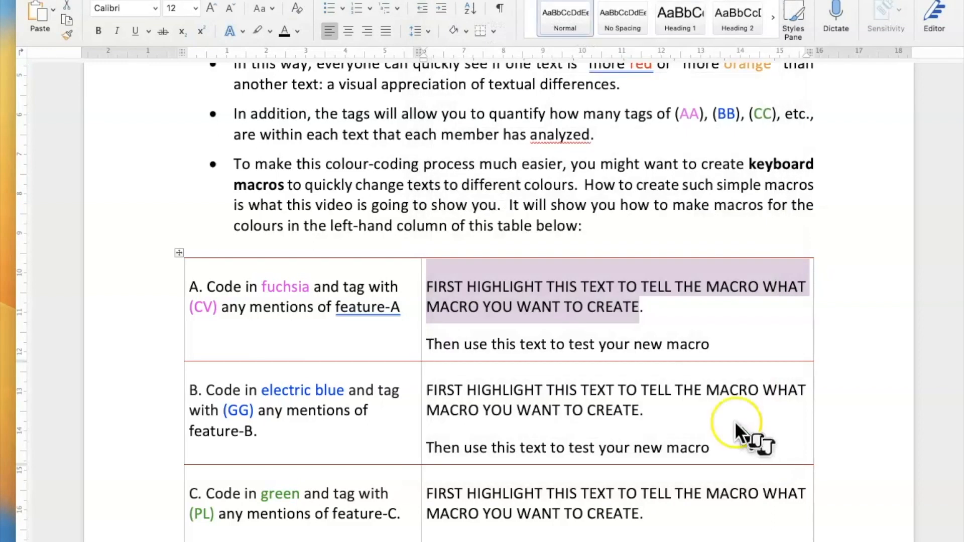
Colour row A's instruction text fuchsia using a custom colour from More Colours.
left_click(298, 32)
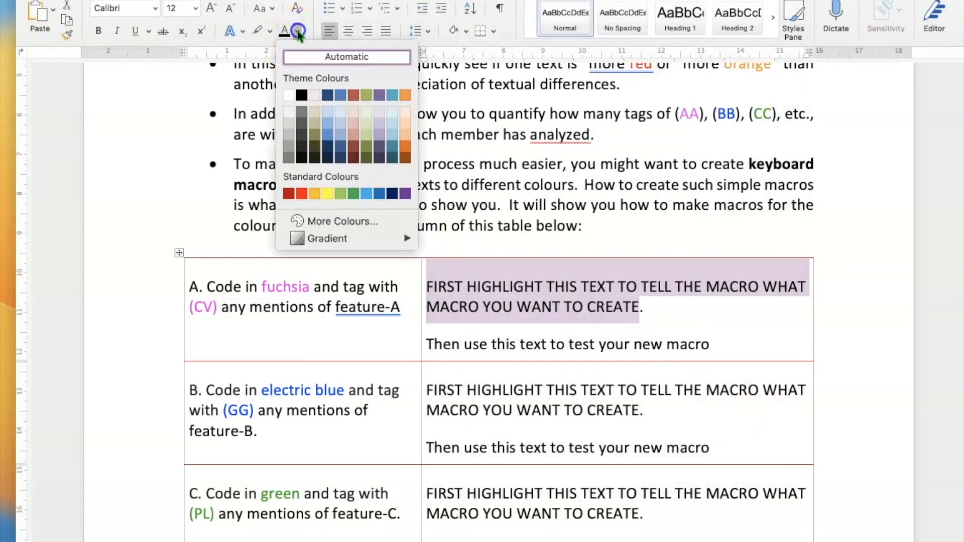
left_click(352, 215)
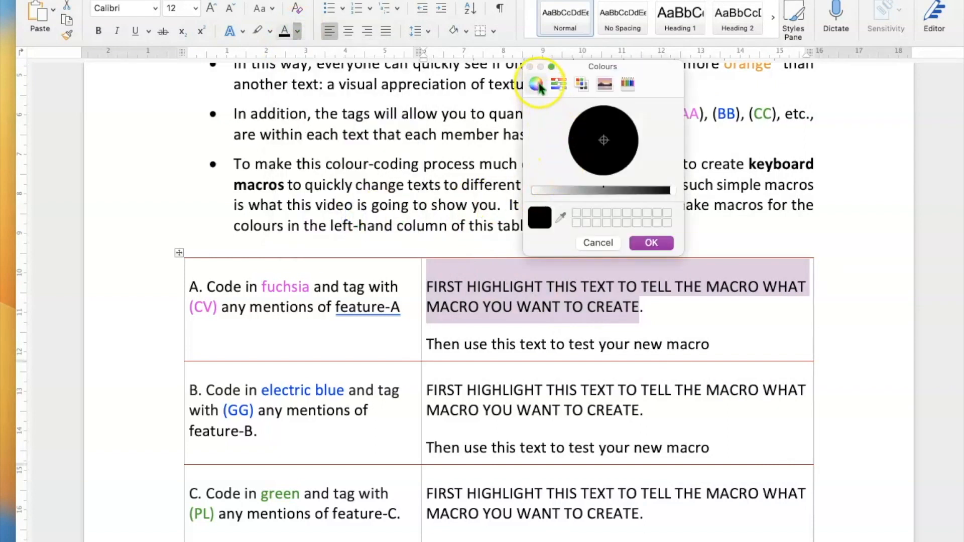
left_click(628, 146)
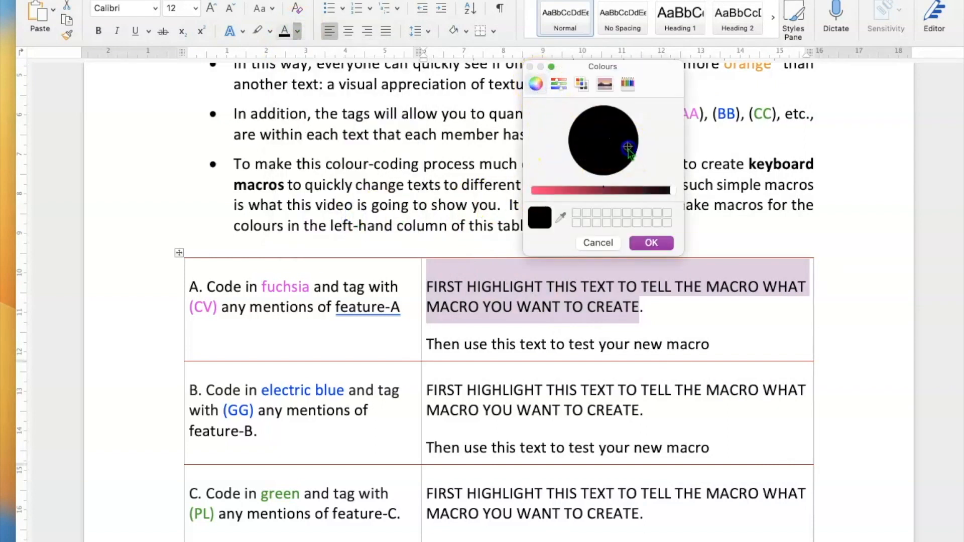
left_click(629, 133)
left_click(615, 154)
left_click(574, 191)
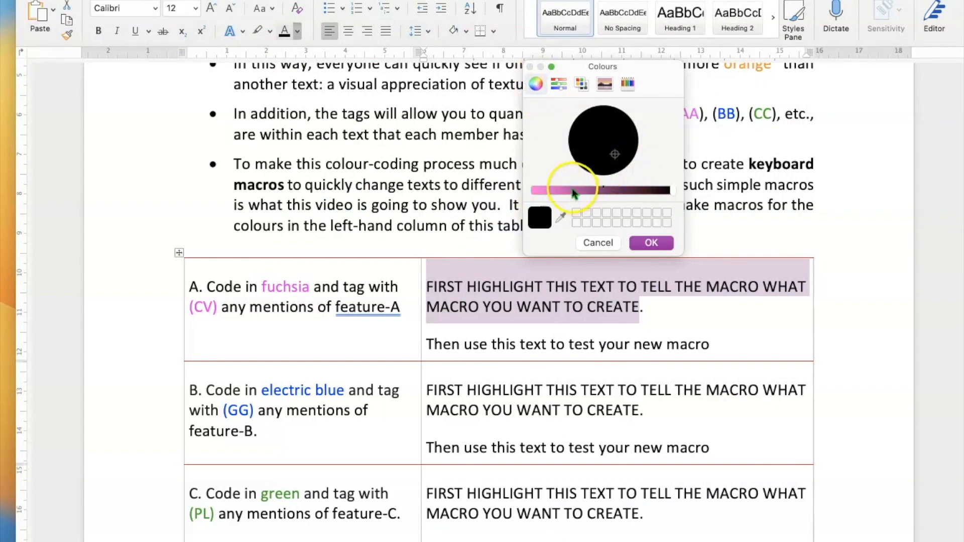
left_click(570, 191)
left_click(621, 159)
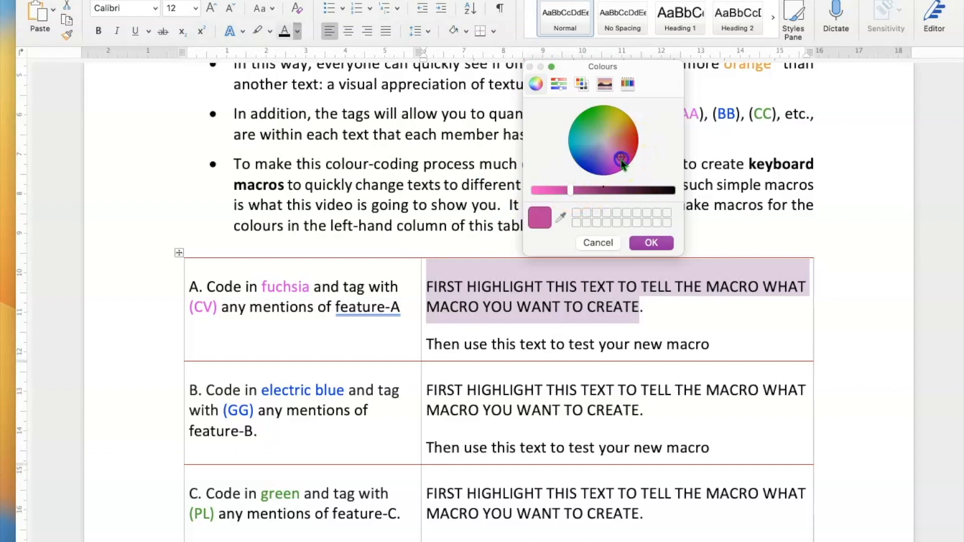
left_click(547, 191)
left_click(651, 243)
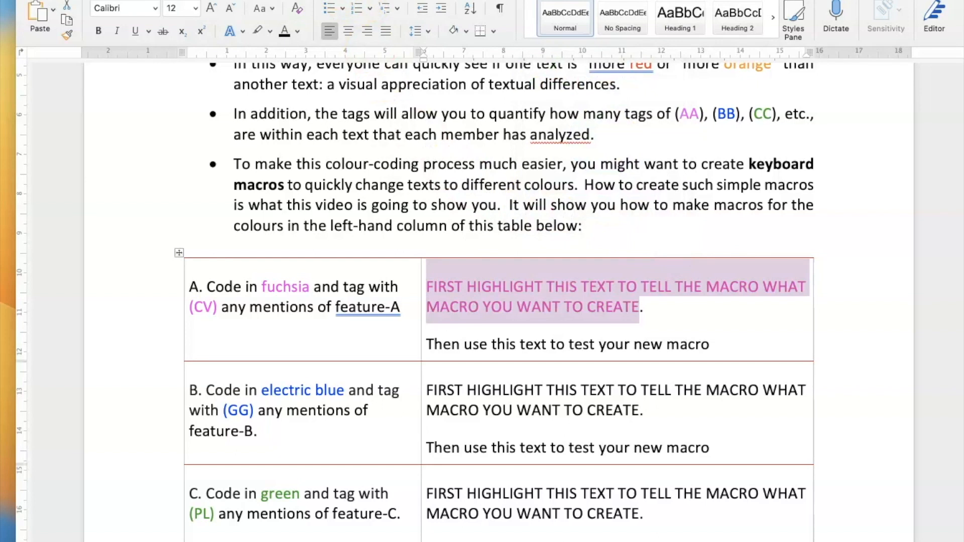
Stop recording the fuchsiacharacters macro.
left_click(269, 0)
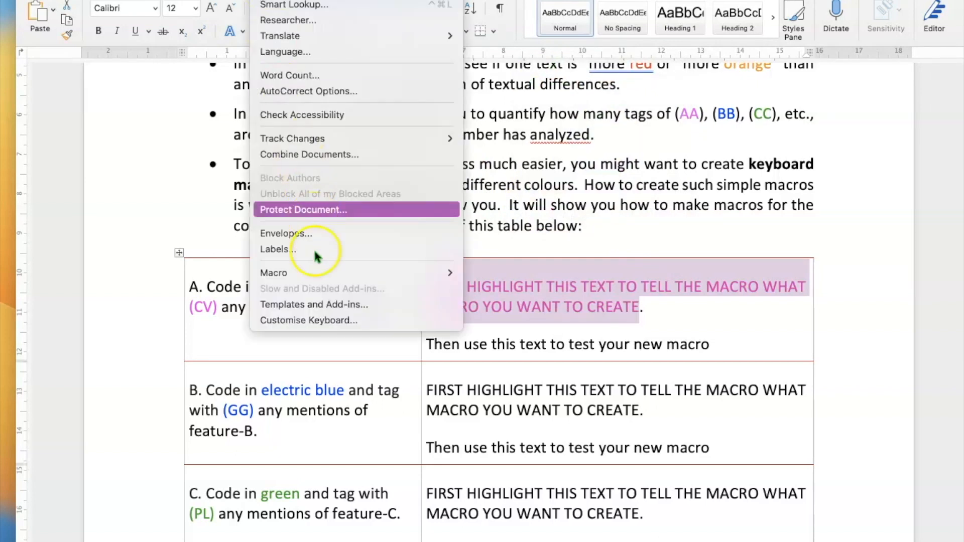
mouse_move(441, 269)
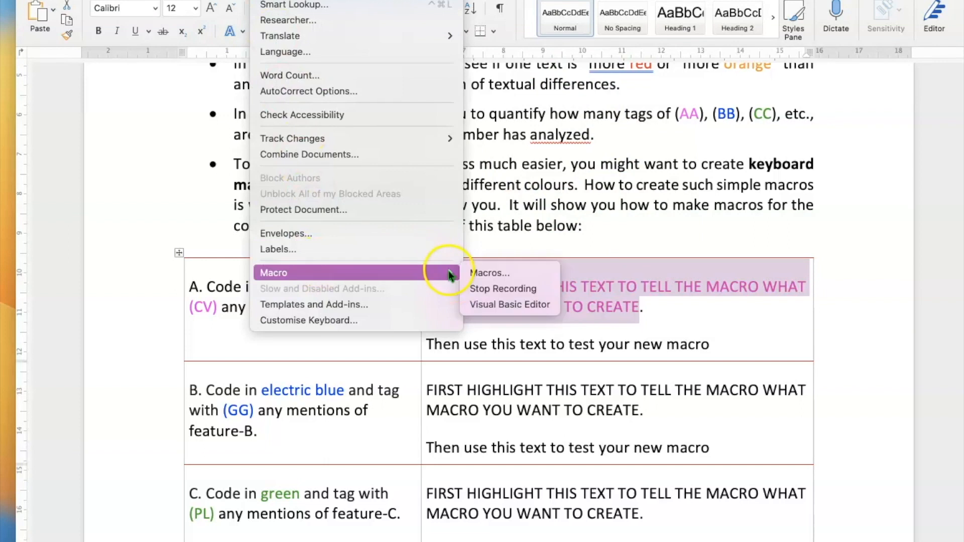
left_click(496, 289)
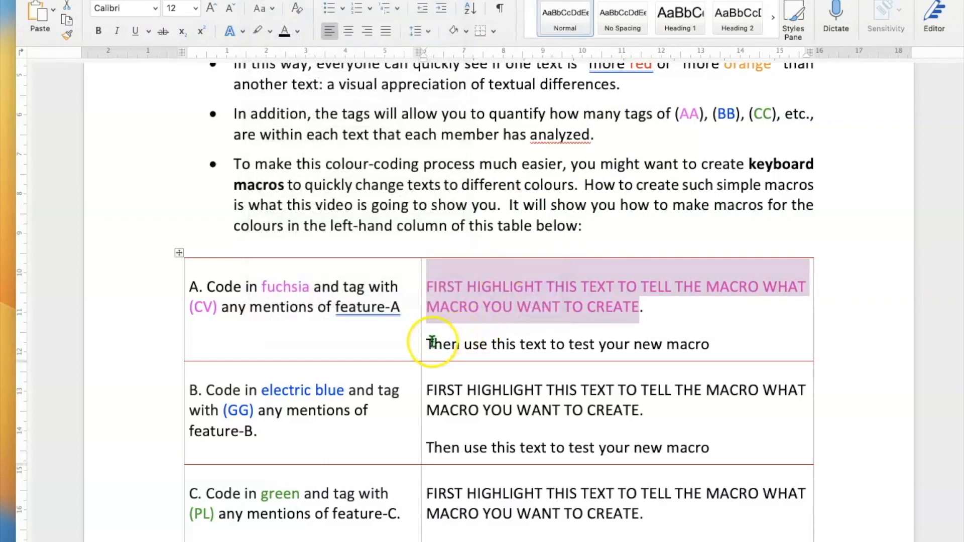
Make the start of row A's test line fuchsia with the macro, then select row B's instruction text.
left_click_drag(427, 345, 578, 342)
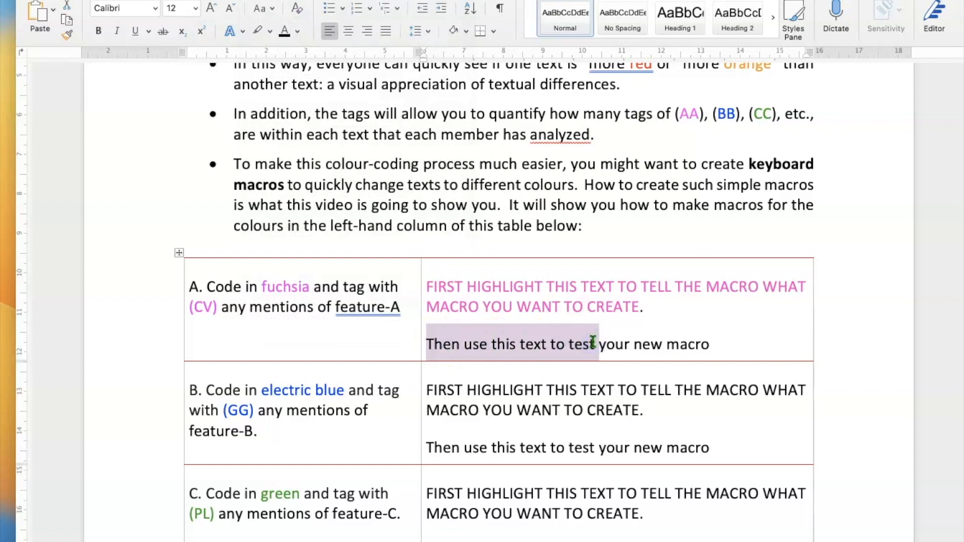
key("ctrl+f")
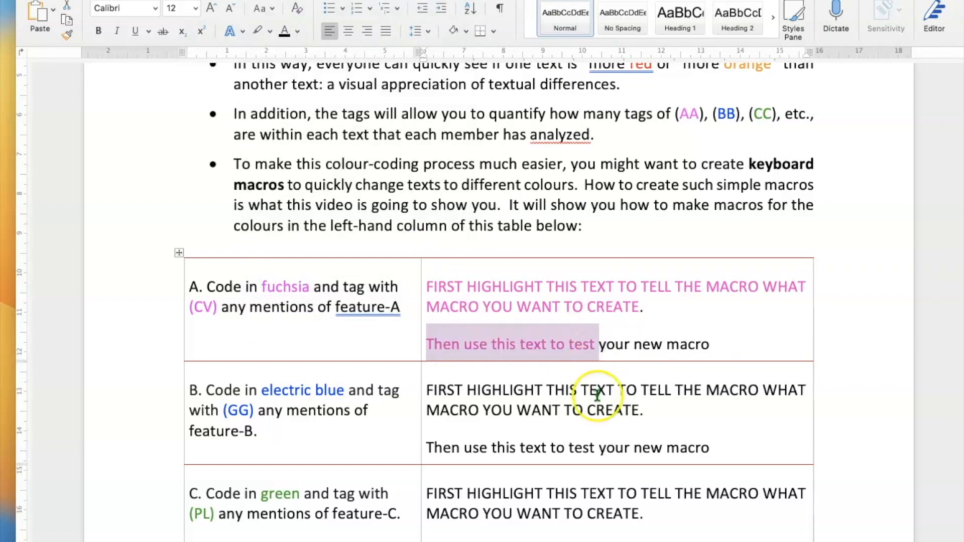
left_click_drag(655, 414, 455, 388)
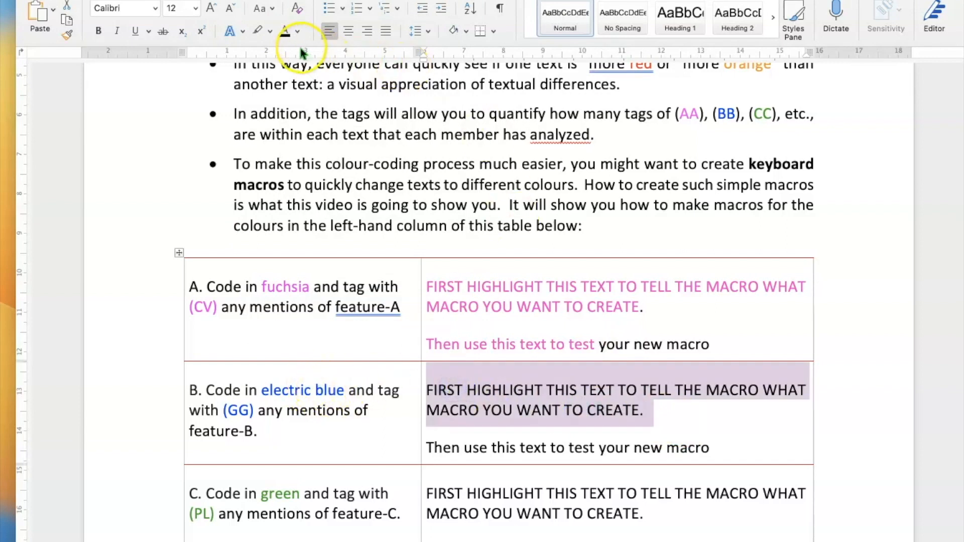
Start recording a bluecharacters macro with Command+B as its keyboard shortcut.
left_click(274, 1)
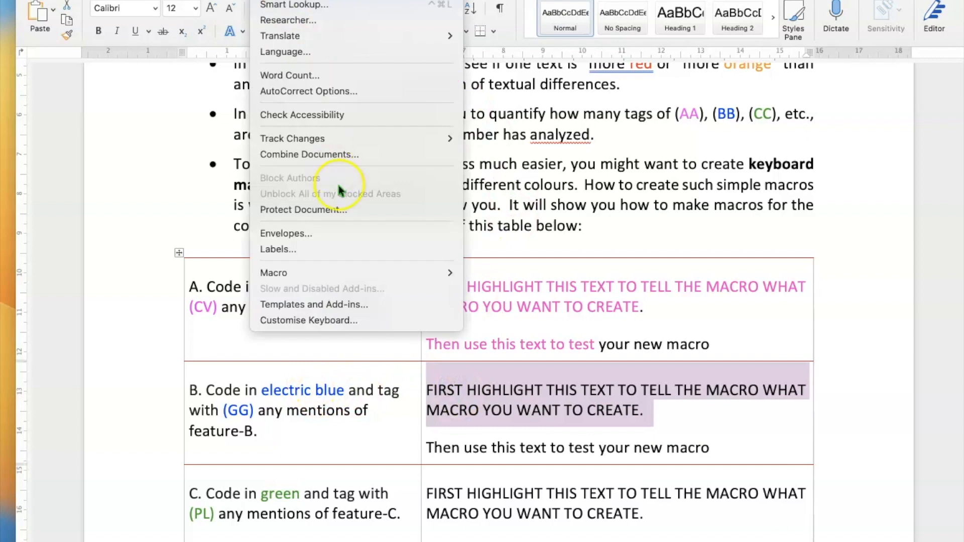
mouse_move(408, 273)
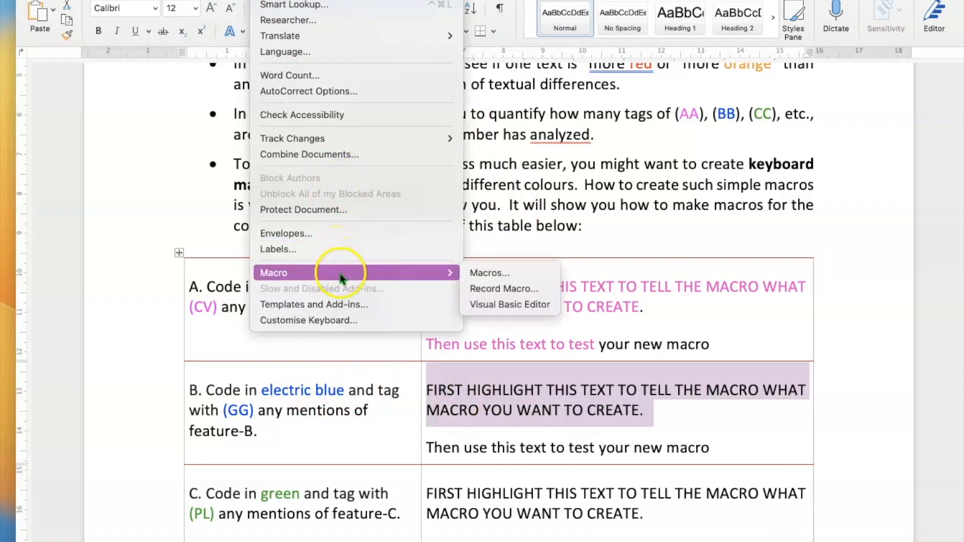
left_click(520, 289)
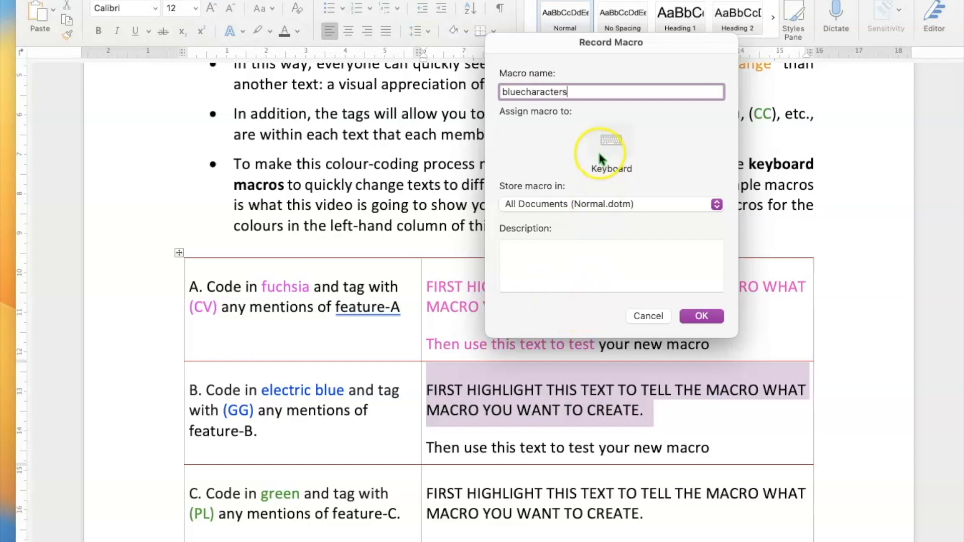
left_click(613, 131)
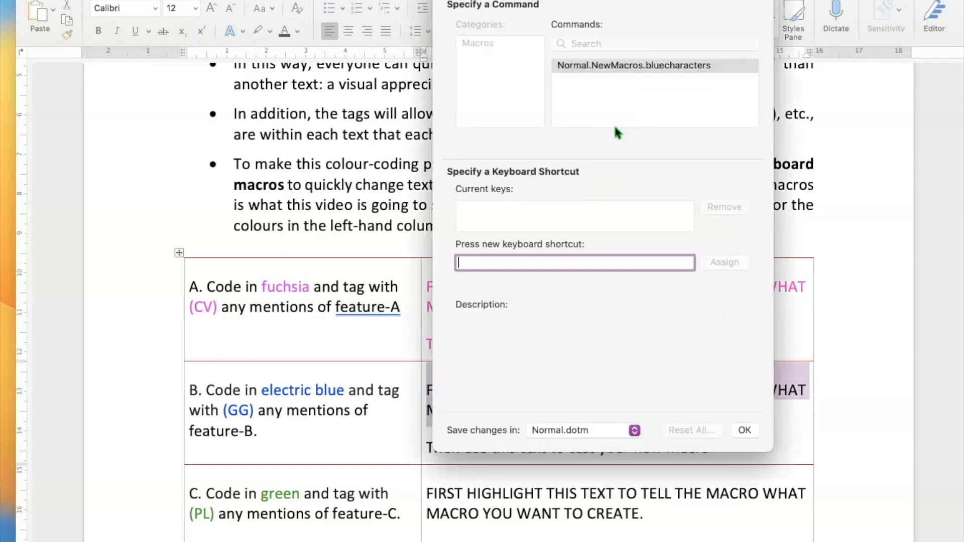
key("super+b")
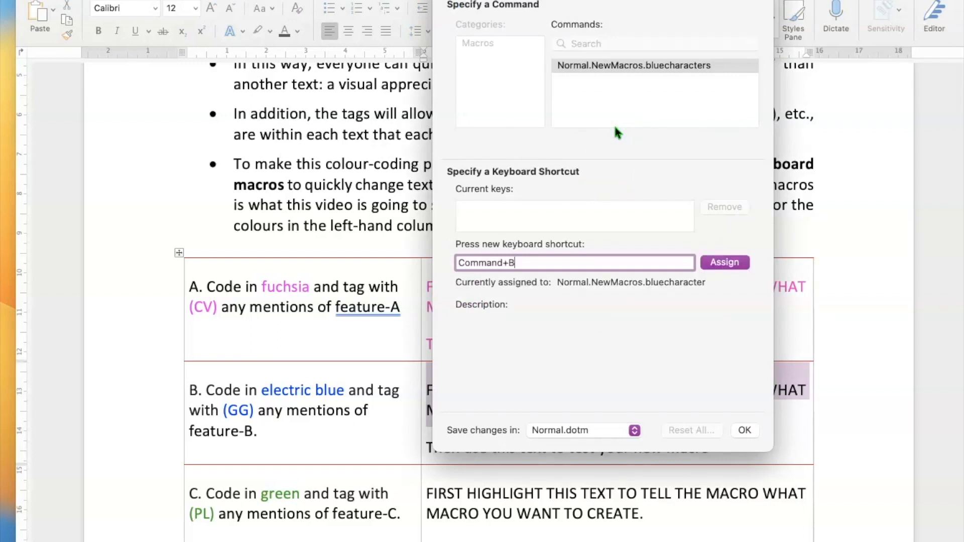
left_click(724, 262)
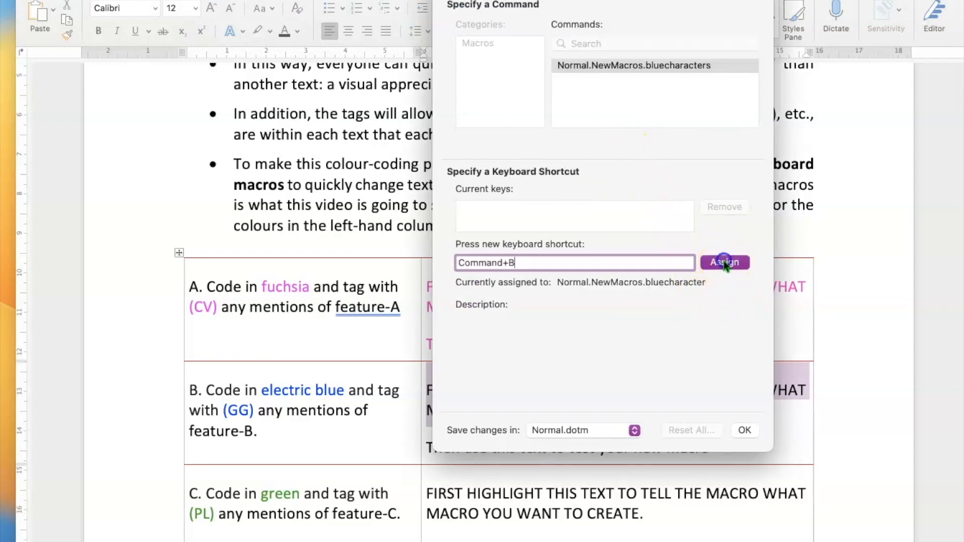
left_click(743, 427)
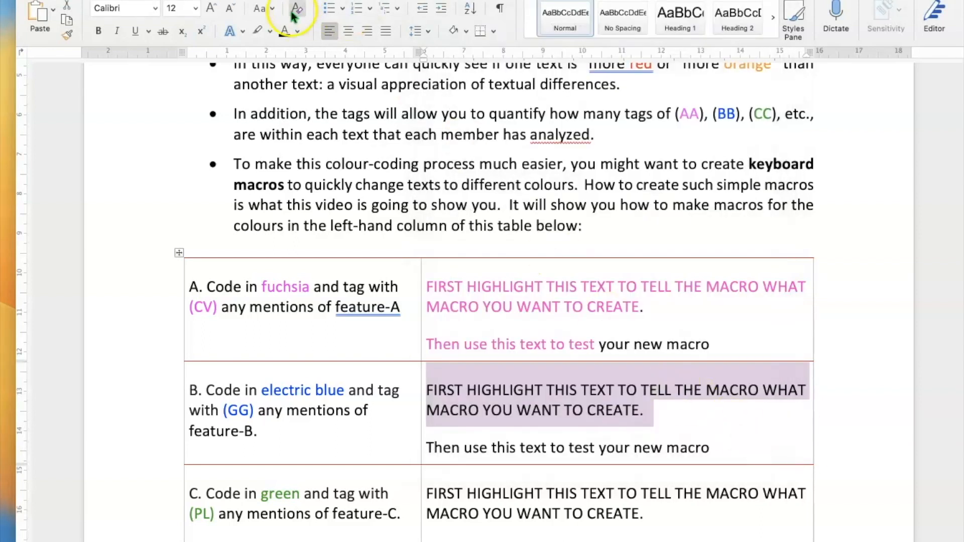
Colour row B's instruction text electric blue via More Colours, then stop the recording.
left_click(299, 31)
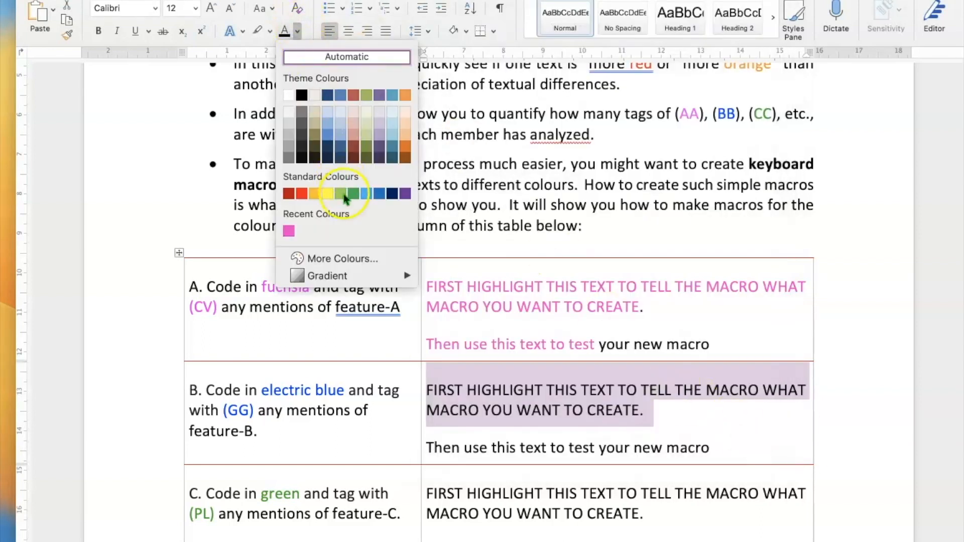
left_click(328, 255)
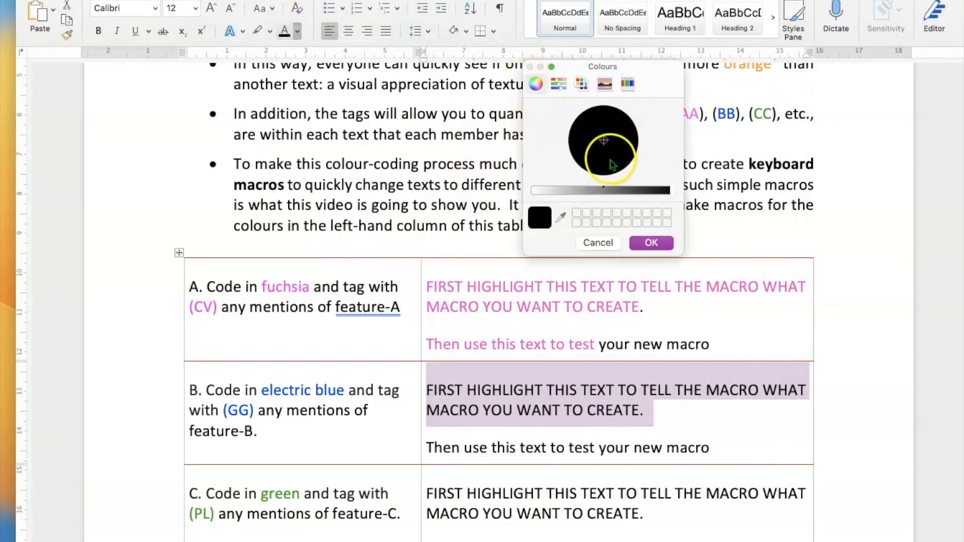
left_click(584, 158)
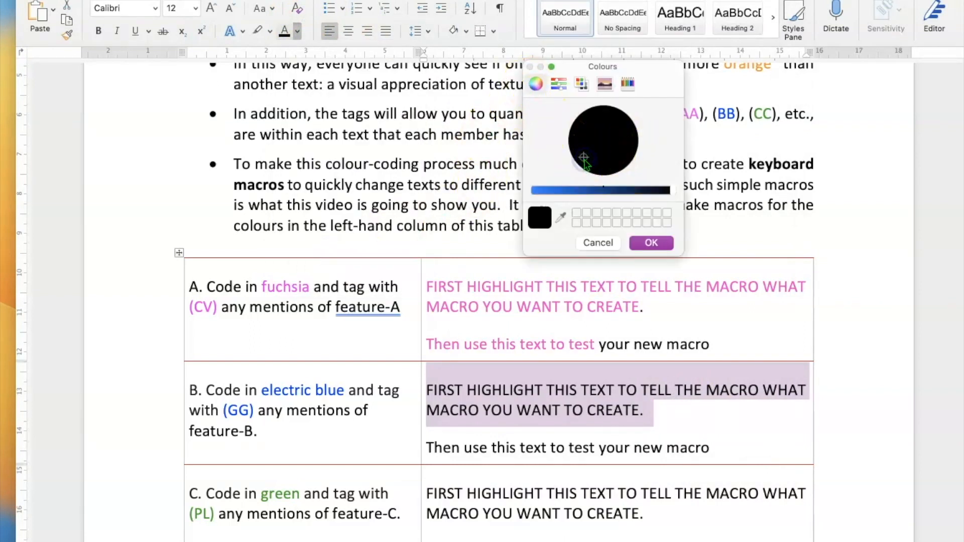
left_click(555, 190)
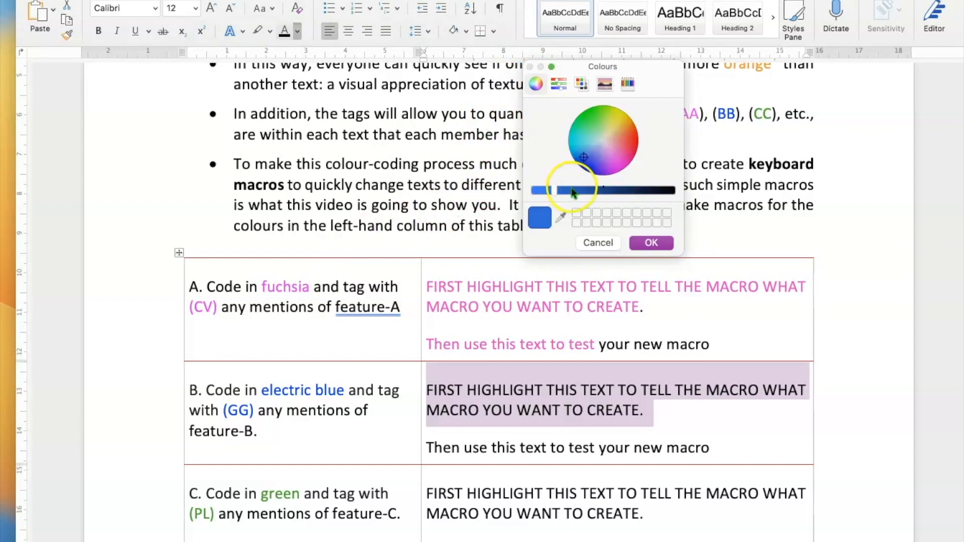
left_click(595, 156)
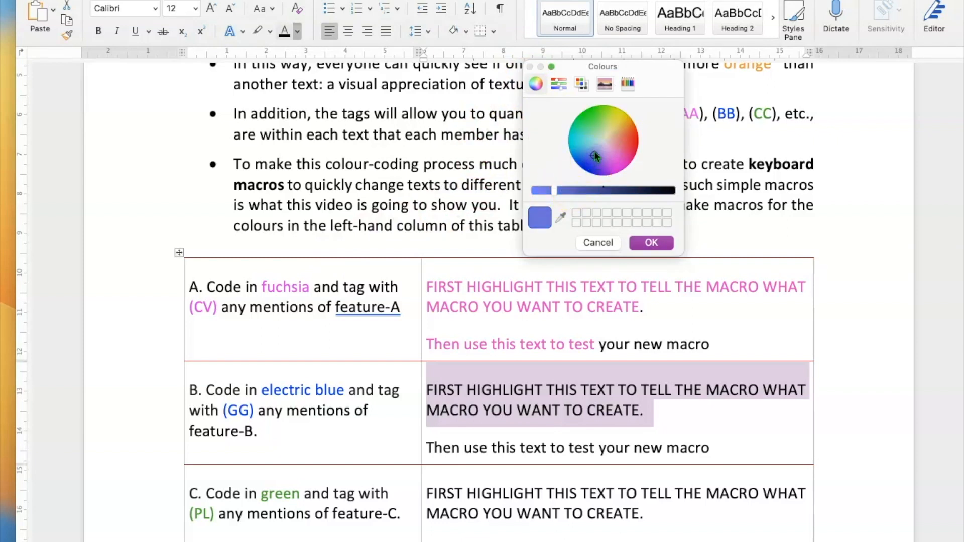
left_click(602, 155)
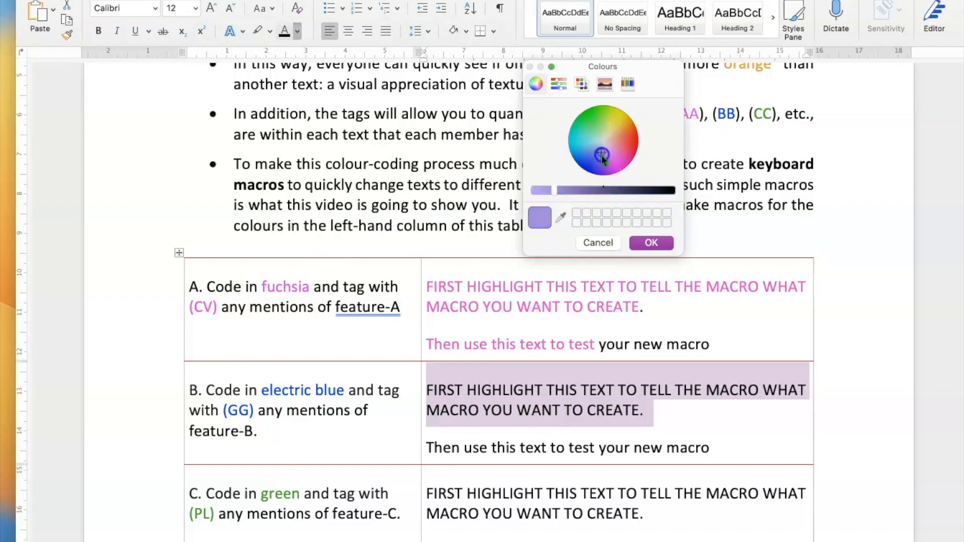
left_click(586, 163)
left_click(651, 244)
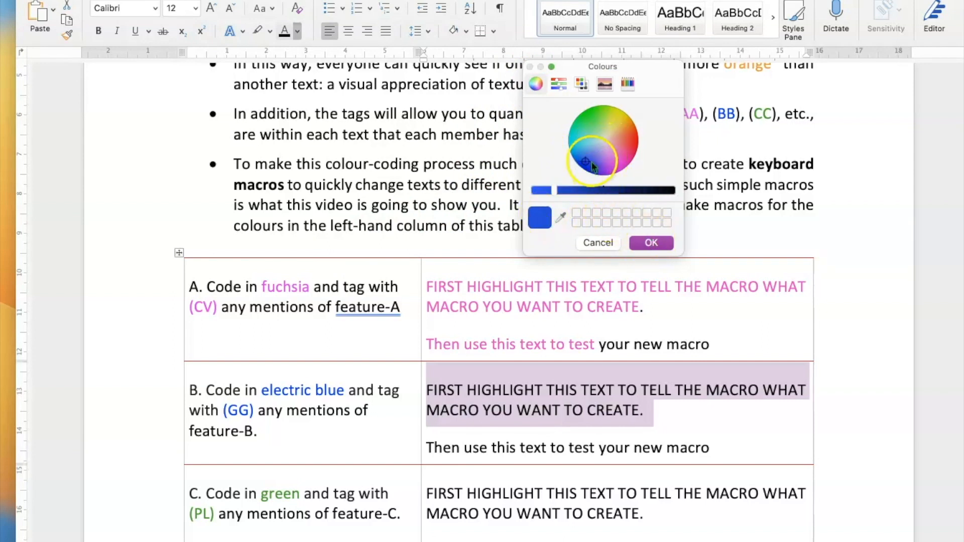
left_click(657, 243)
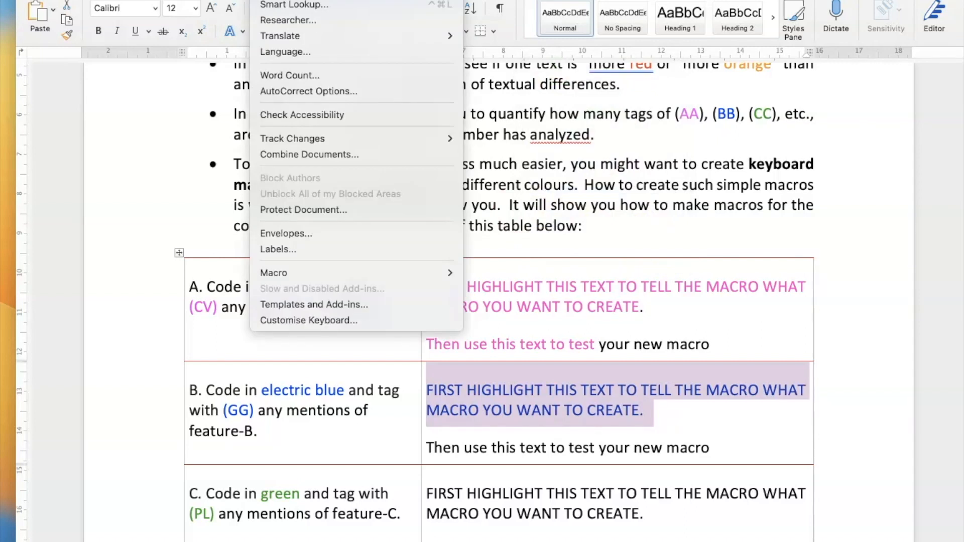
mouse_move(439, 274)
left_click(498, 286)
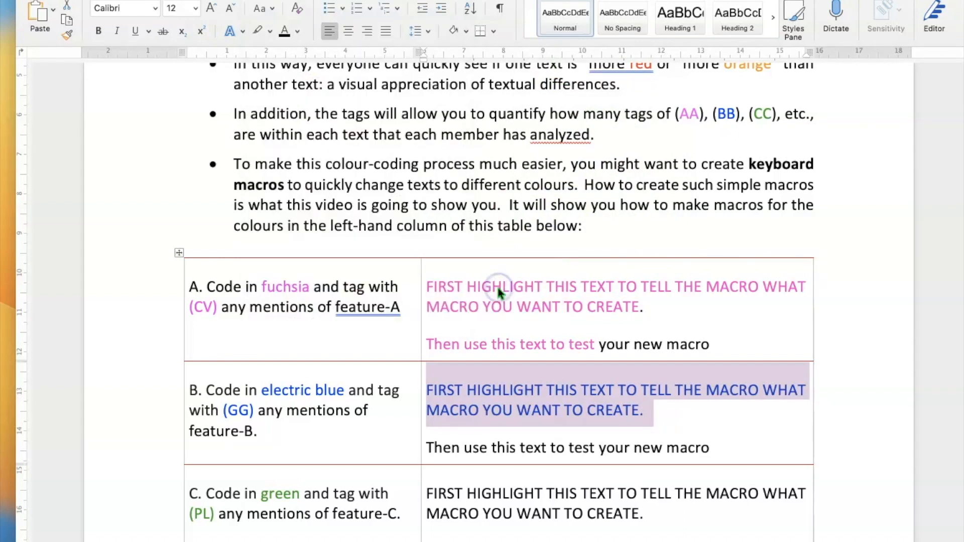
Turn 'use this text to' in row B's test line blue with the macro, then select row C's first paragraph.
left_click_drag(464, 446, 556, 445)
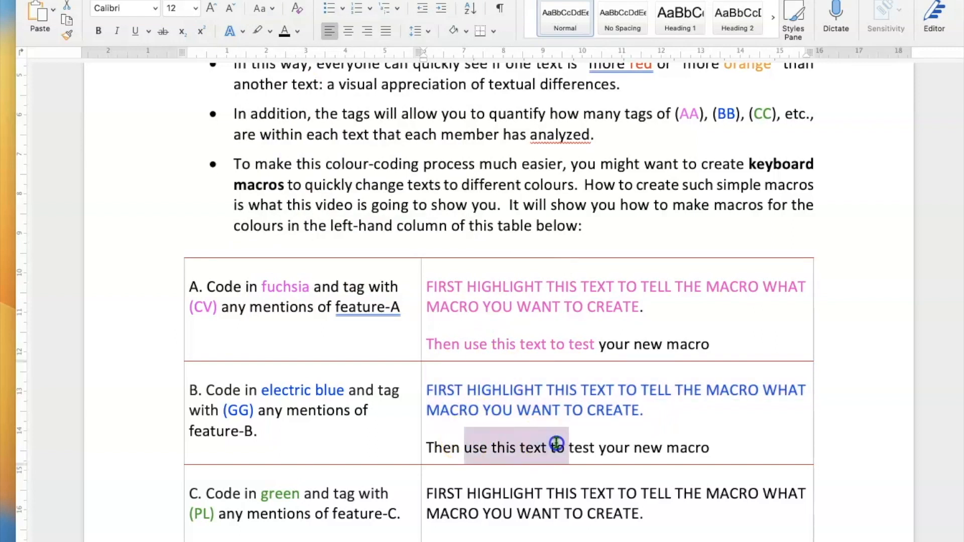
key("ctrl+b")
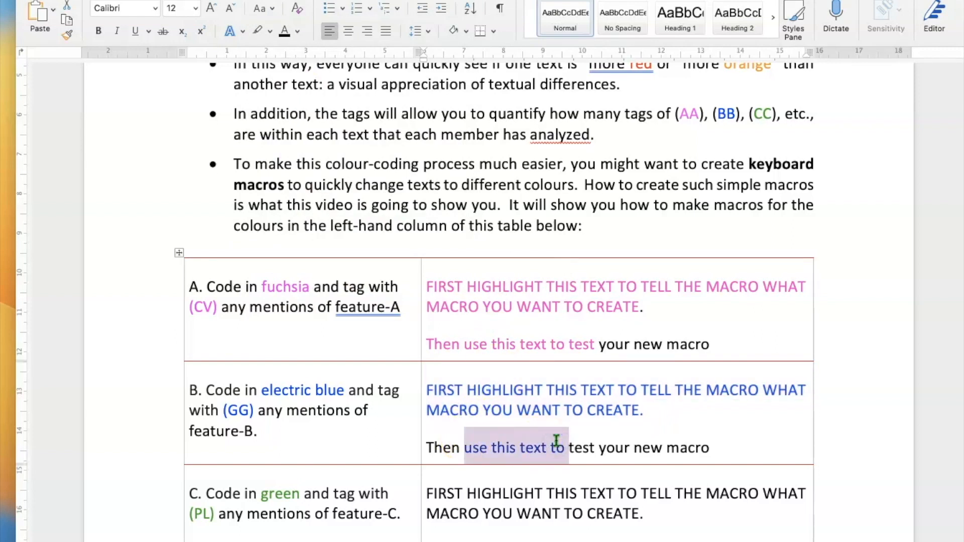
left_click(600, 446)
scroll(600, 433, "down", 5)
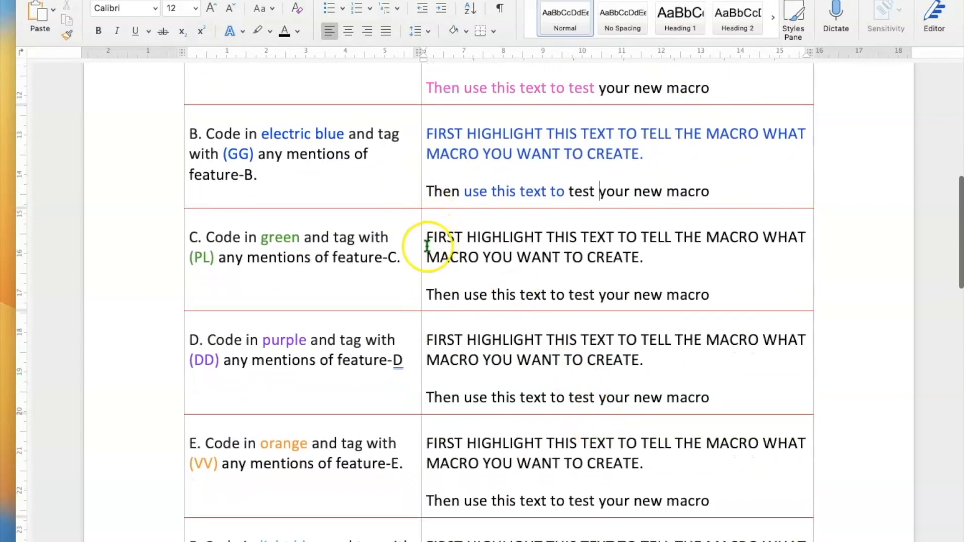
left_click_drag(428, 237, 656, 271)
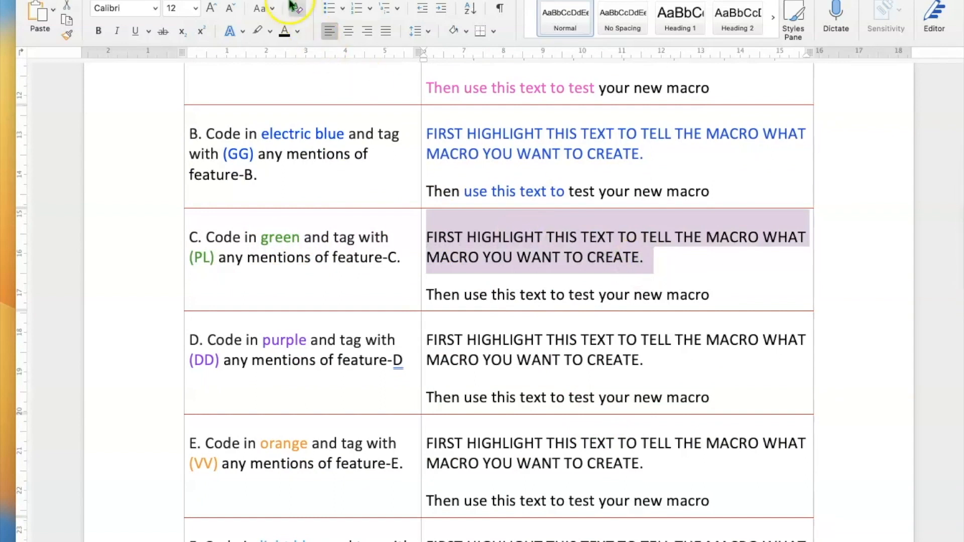
Start recording a greencharacters macro with Command+G as its keyboard shortcut.
left_click(270, 0)
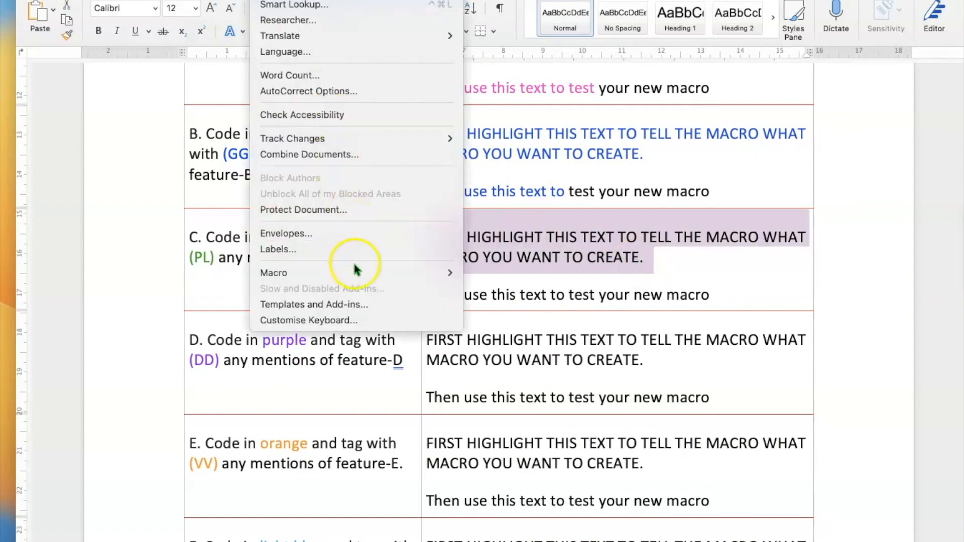
mouse_move(355, 267)
left_click(494, 289)
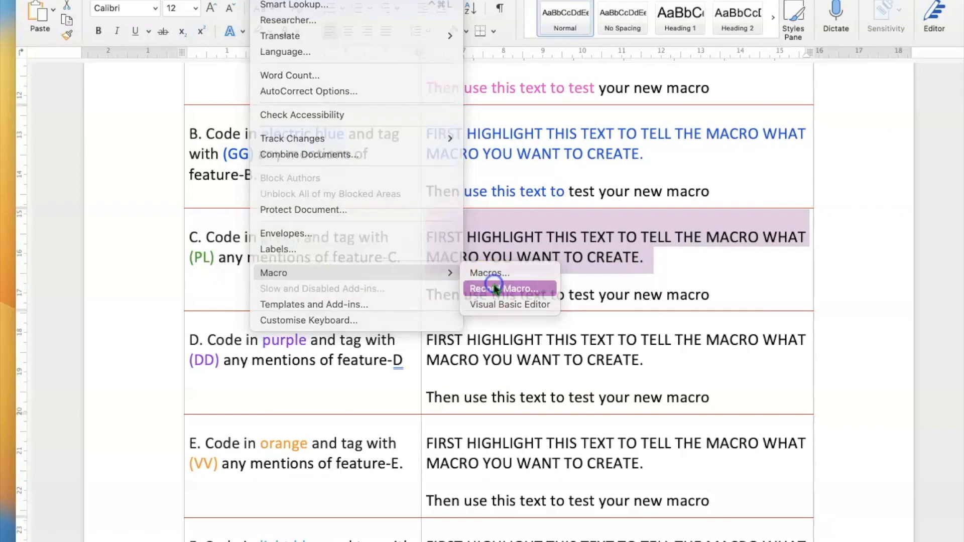
type("greenchar")
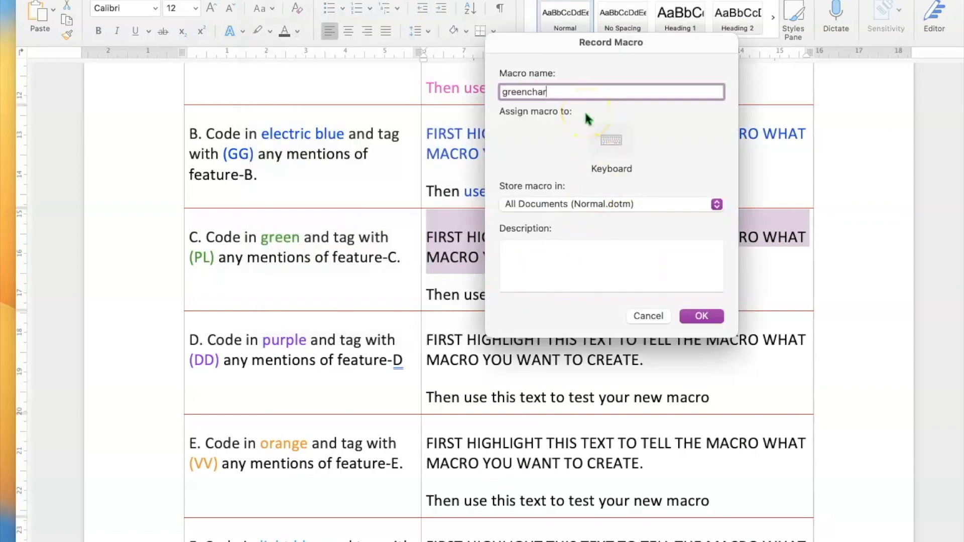
type("acters")
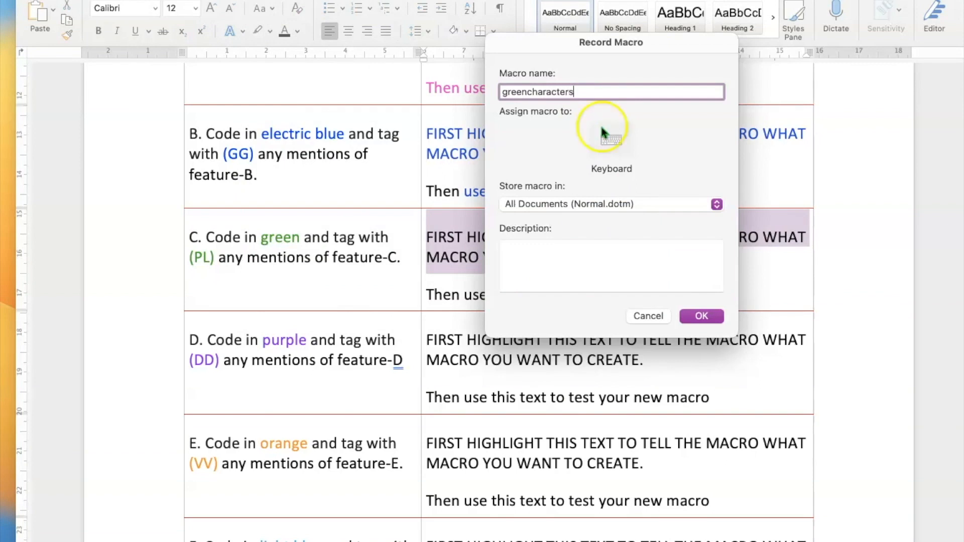
left_click(610, 140)
left_click(528, 263)
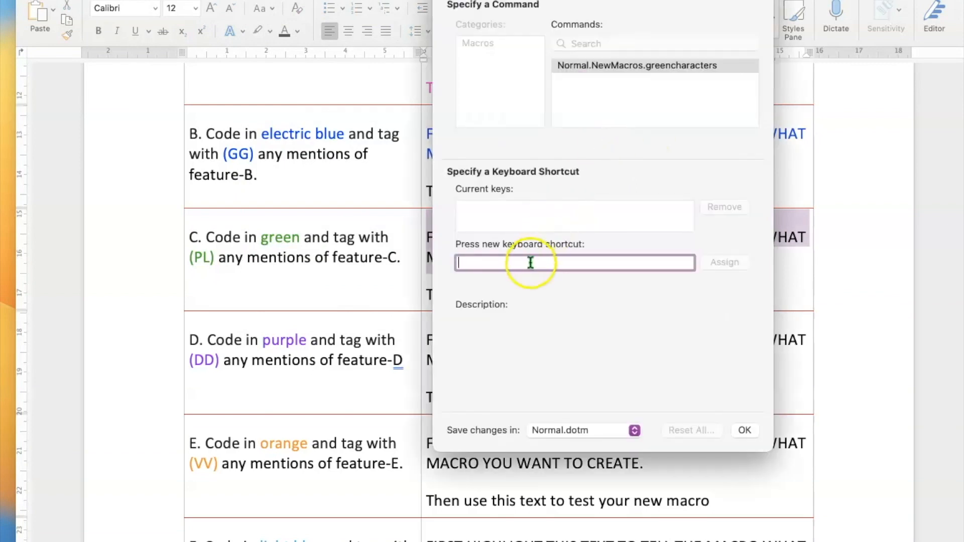
key("super+g")
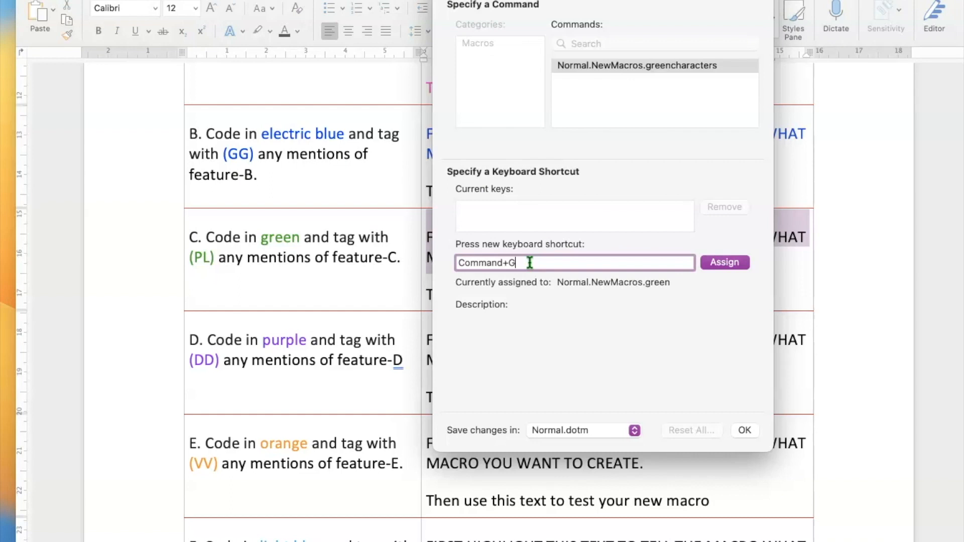
left_click(726, 263)
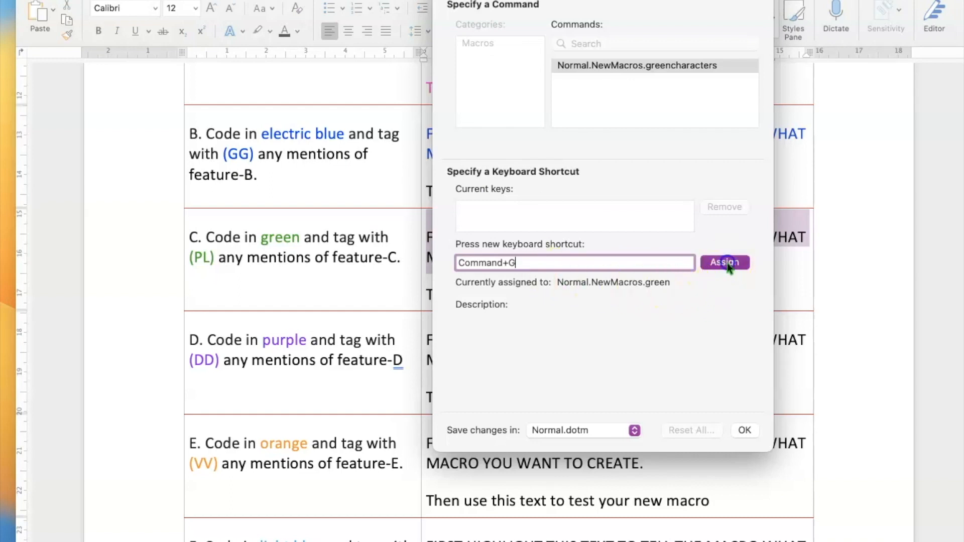
left_click(745, 431)
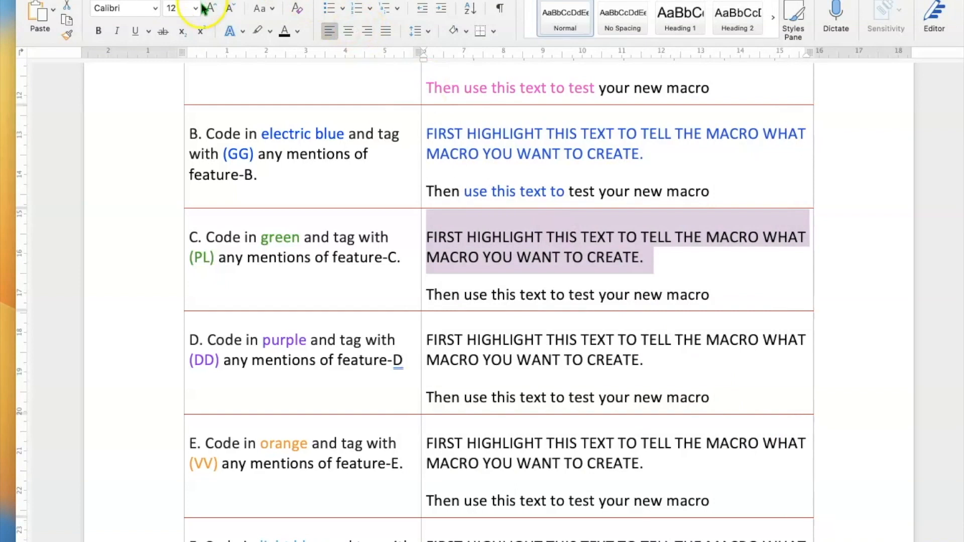
Colour row C's instruction text pure green using a custom colour from More Colours.
left_click(297, 31)
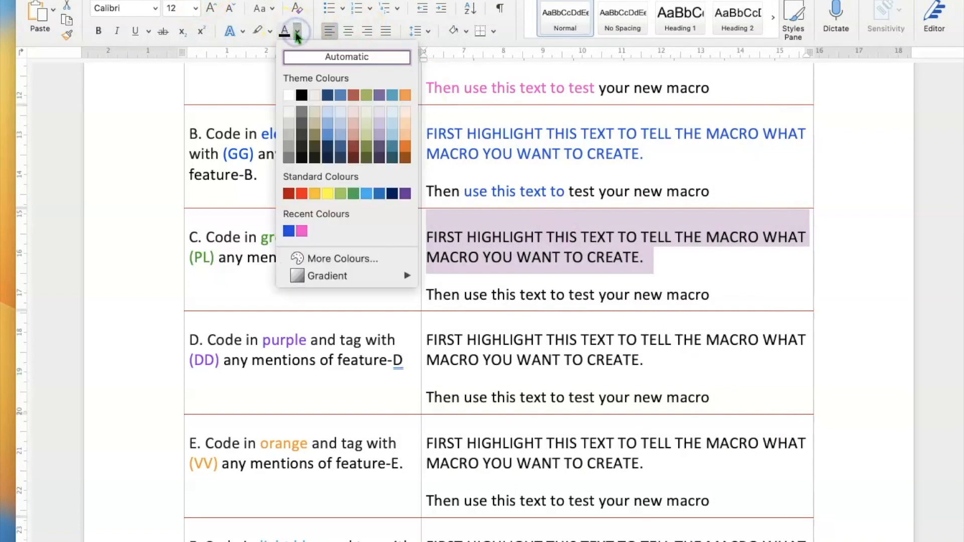
left_click(321, 258)
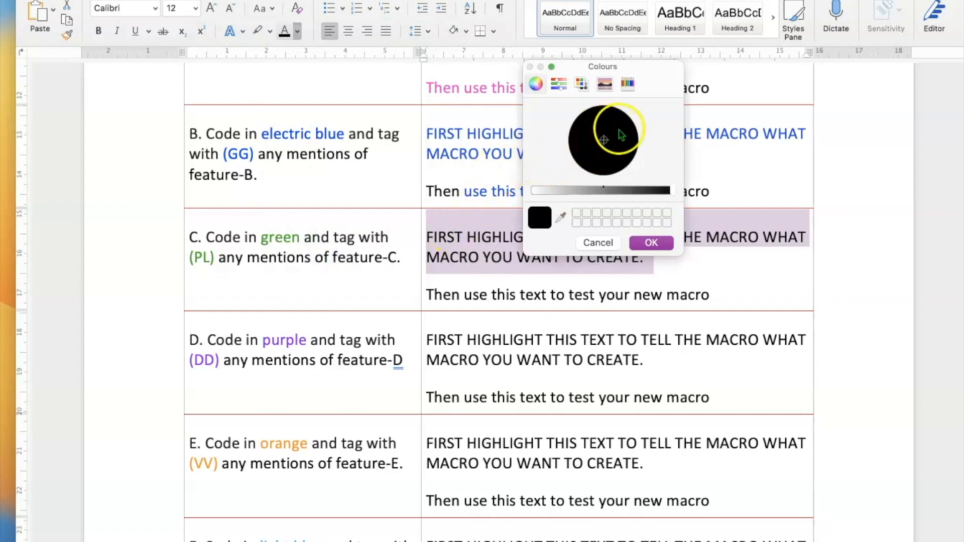
left_click(606, 112)
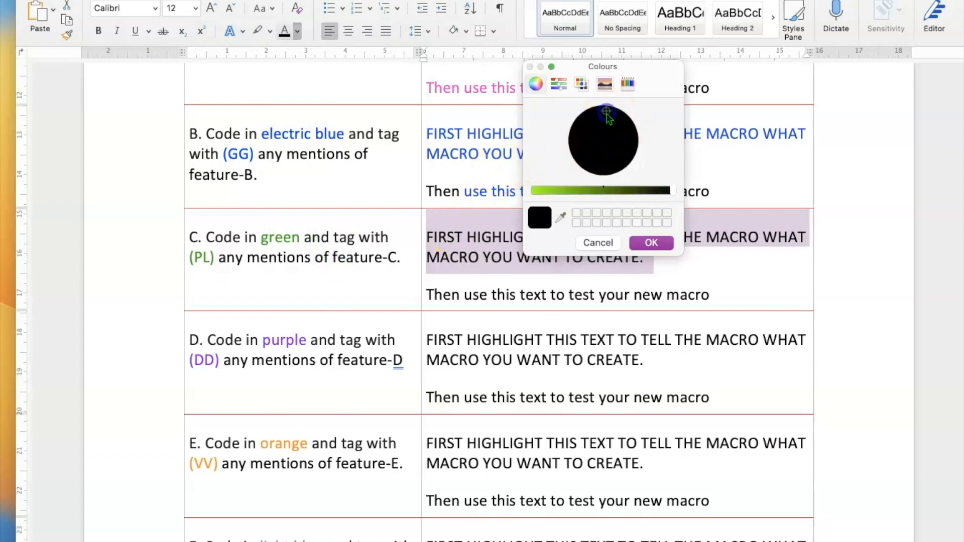
left_click(575, 190)
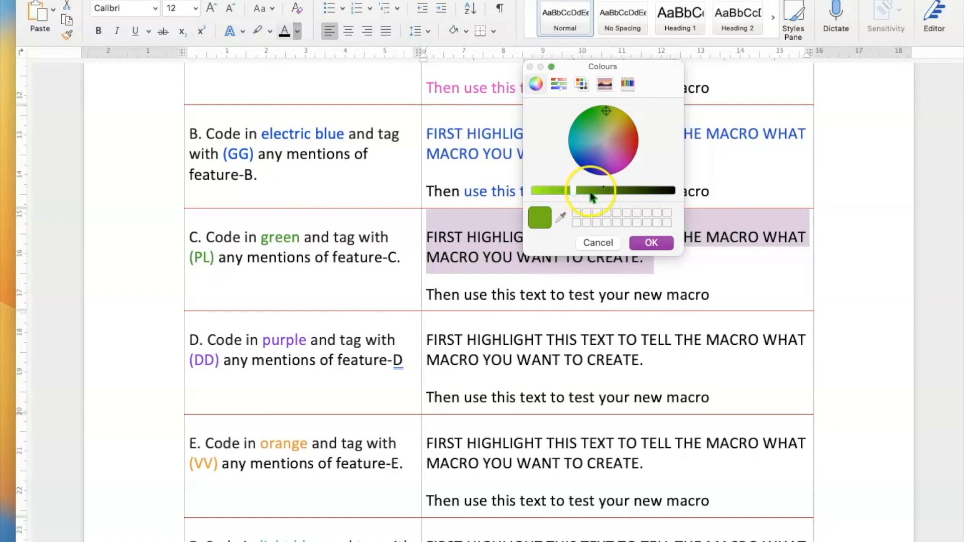
left_click(551, 191)
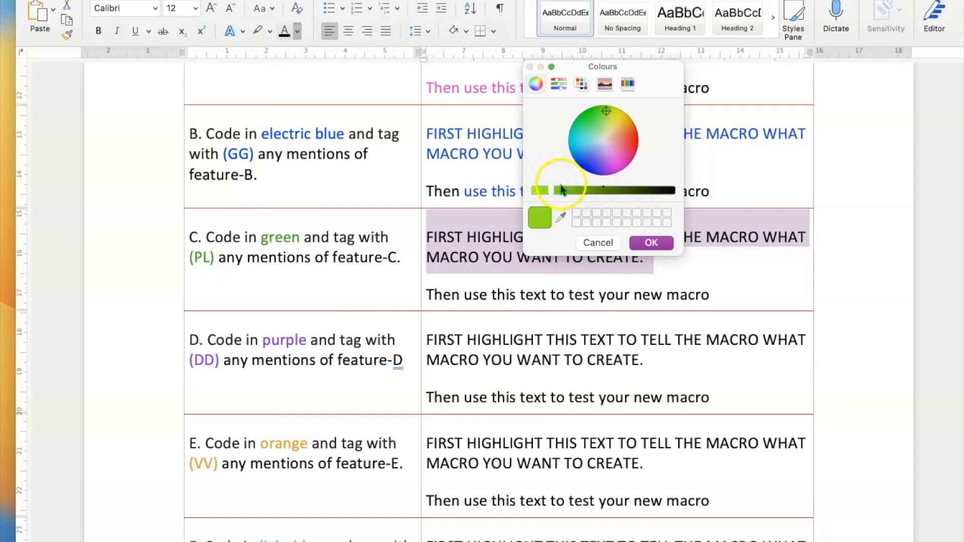
left_click(594, 115)
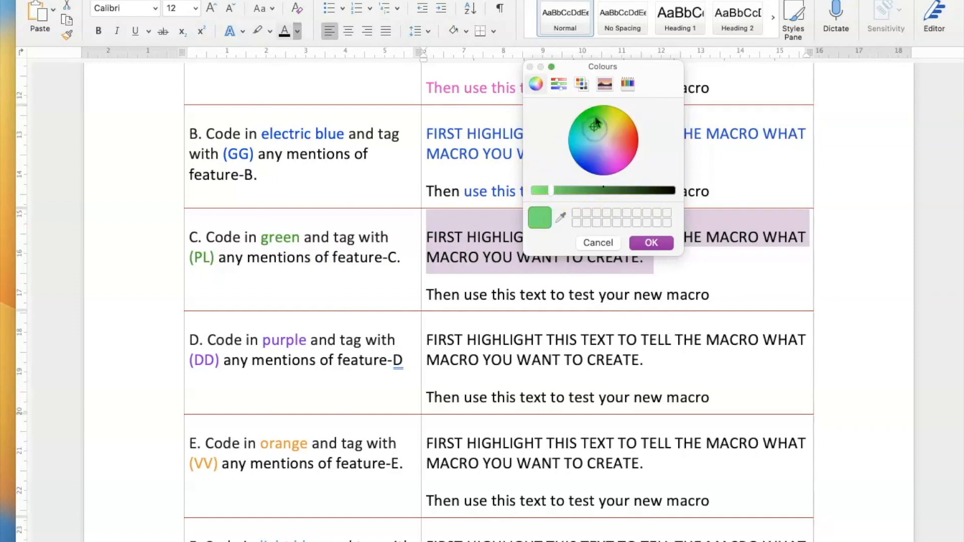
left_click(651, 243)
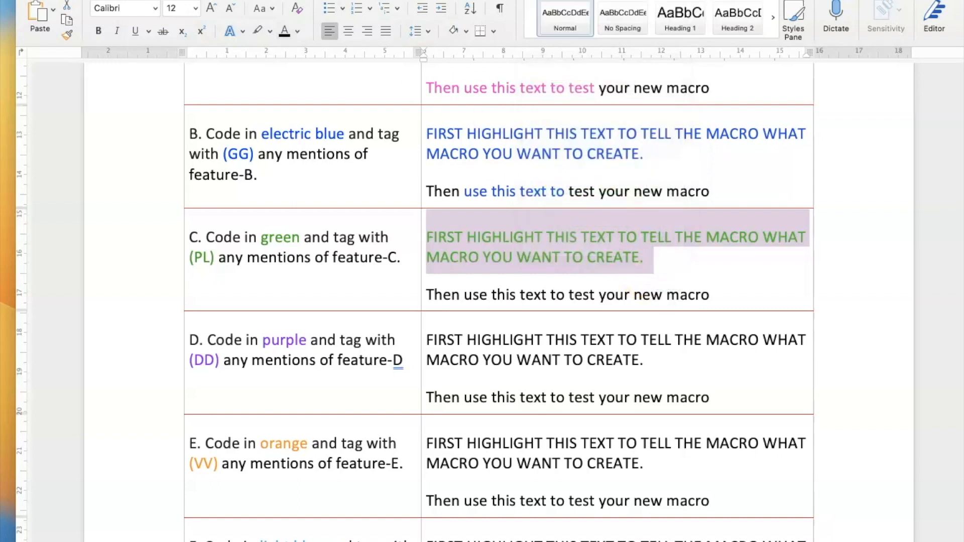
Stop recording the greencharacters macro.
left_click(270, 0)
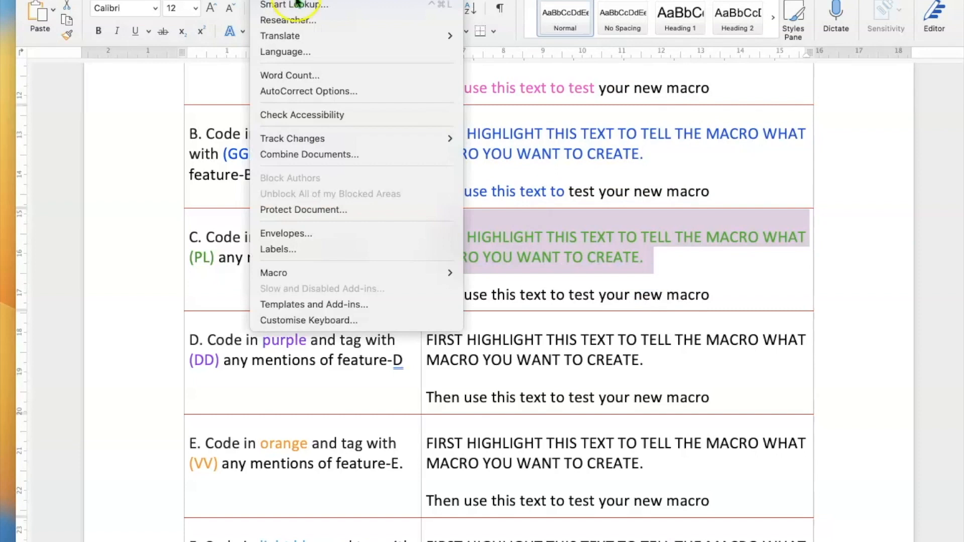
mouse_move(379, 278)
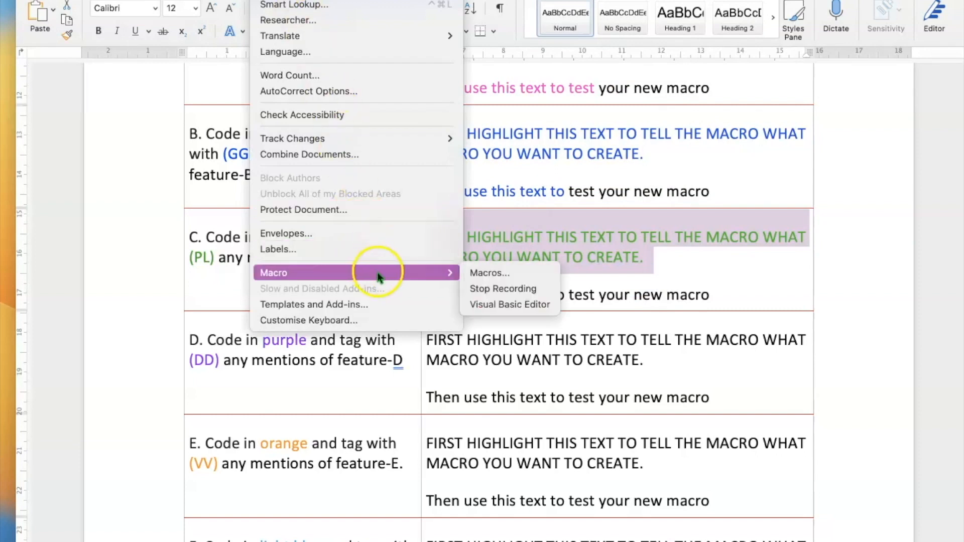
left_click(494, 288)
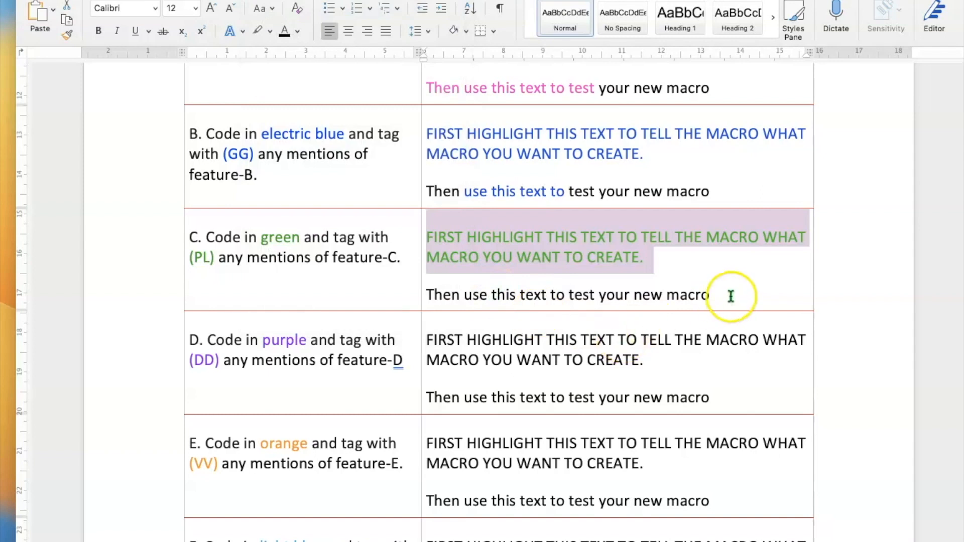
Turn 'test your new macro' in row C green with the macro shortcut, then select row D's instruction paragraph.
left_click_drag(731, 296, 588, 290)
key("ctrl+alt+g")
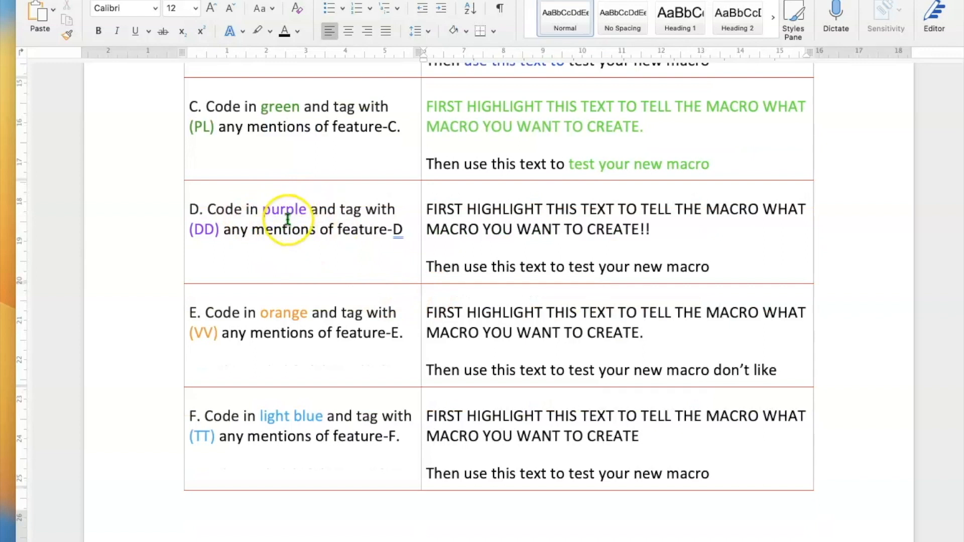
left_click(689, 233)
left_click_drag(690, 233, 435, 209)
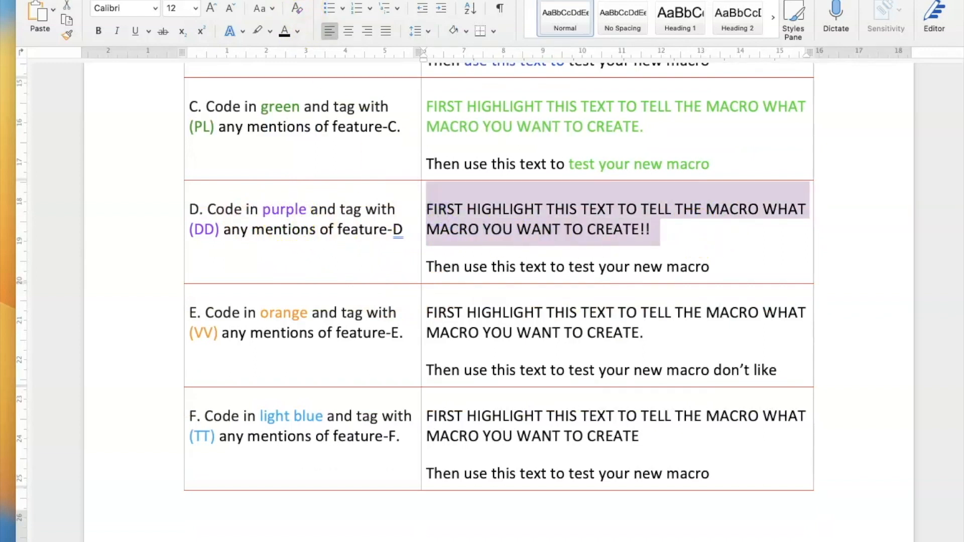
left_click(267, 0)
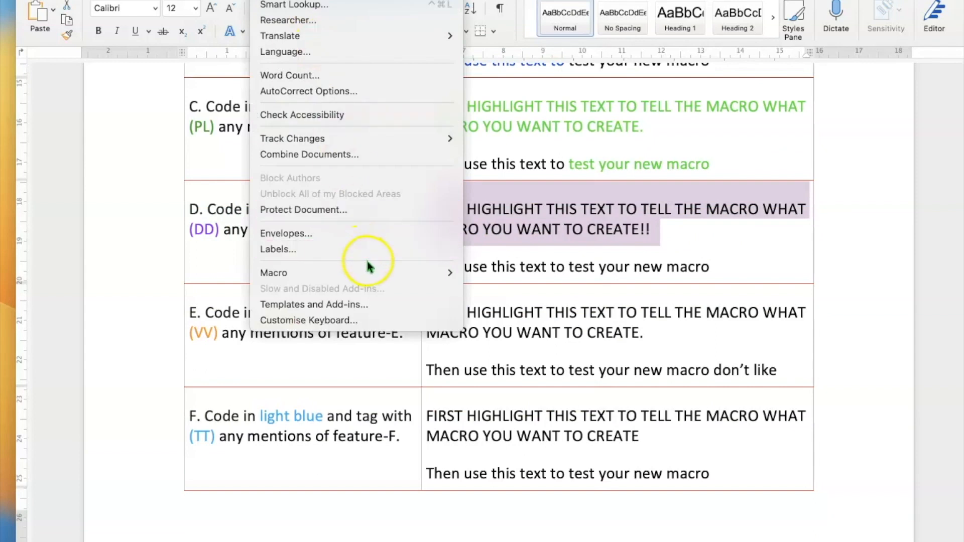
Record a replacement purplecharacters macro, confirming the overwrite, with Command+P as its shortcut.
mouse_move(387, 272)
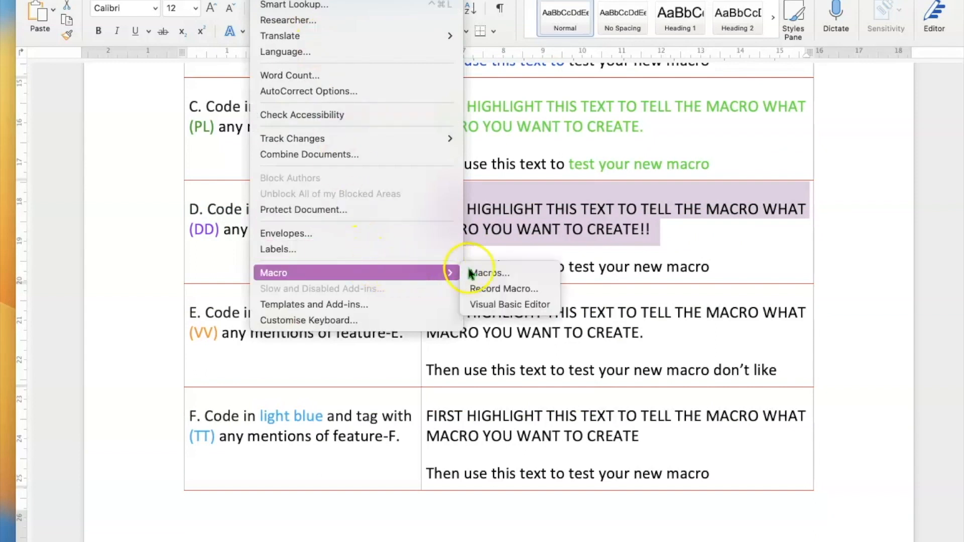
left_click(505, 289)
type("purplecharacters")
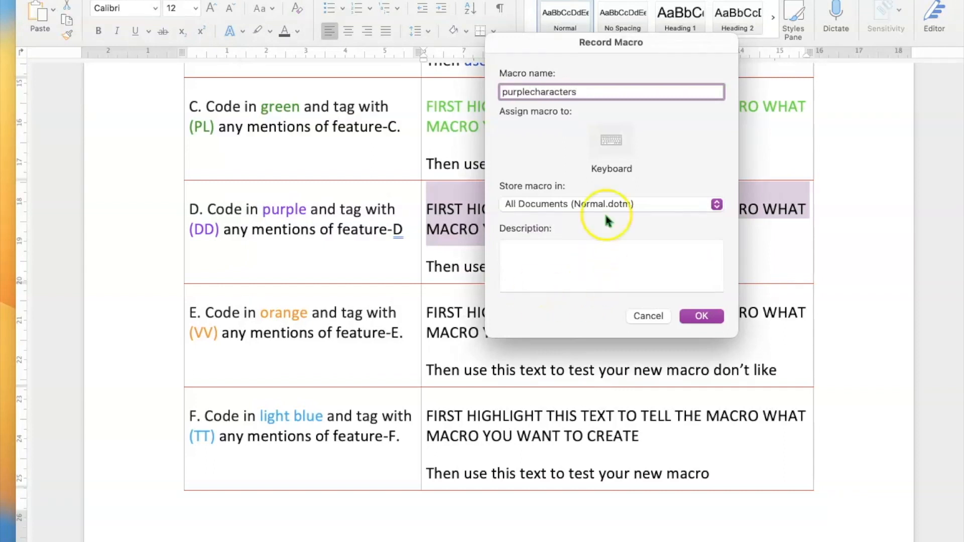
left_click(613, 141)
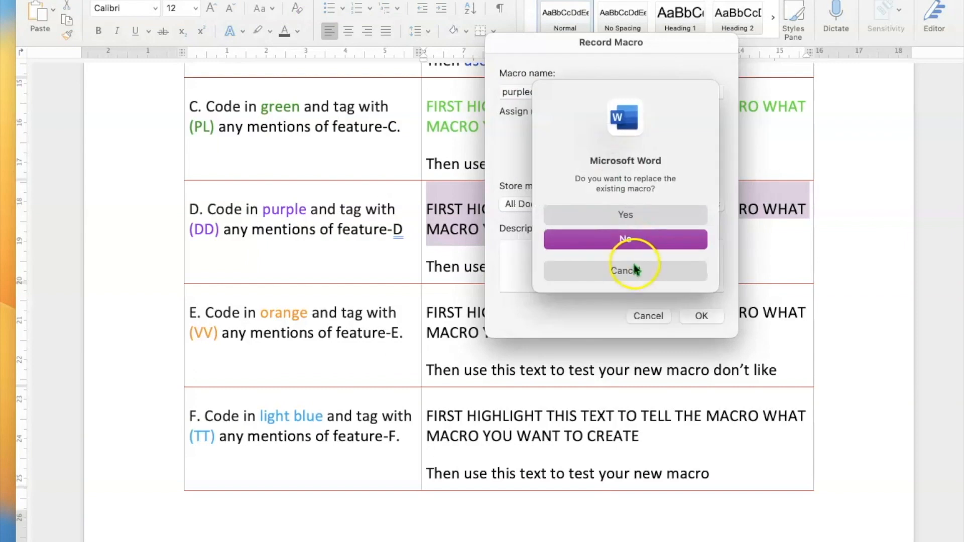
left_click(634, 223)
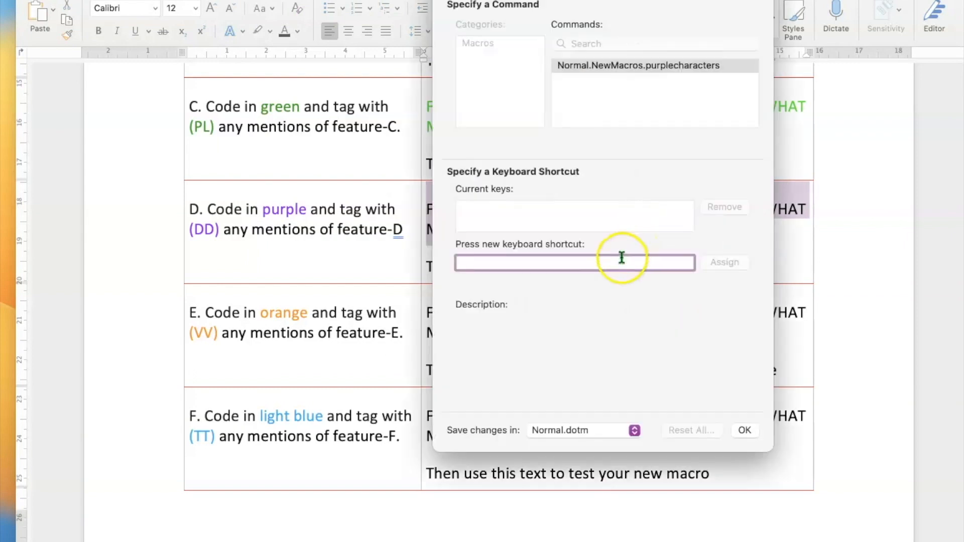
key("super+p")
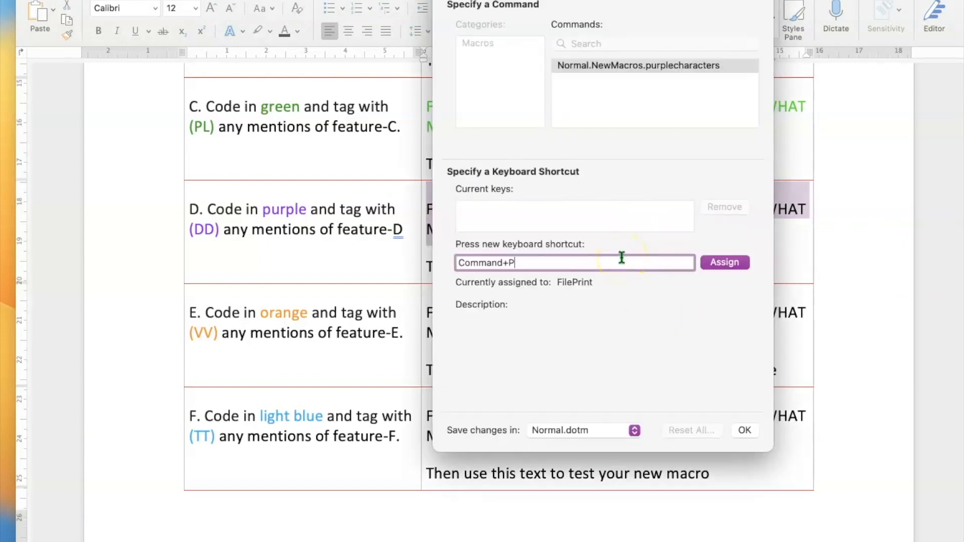
left_click(718, 263)
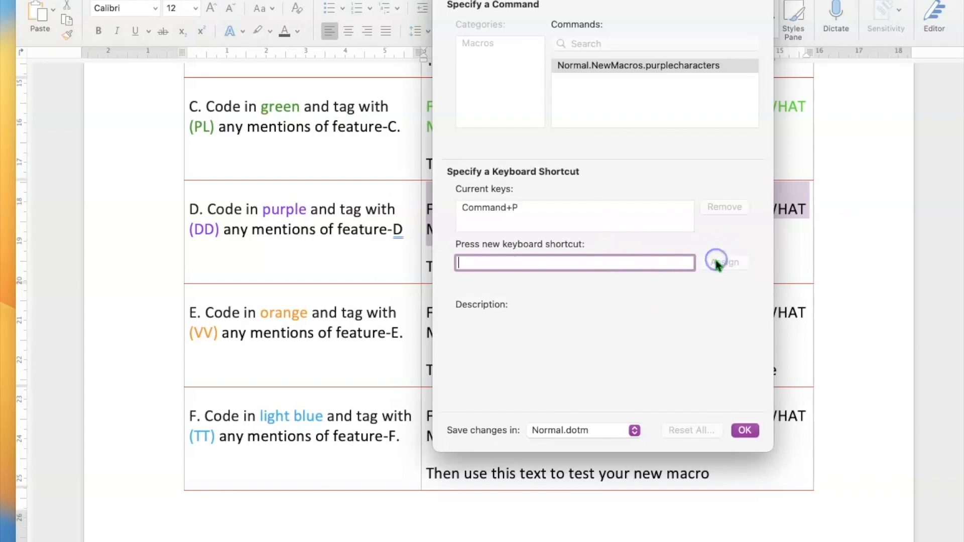
key("super+p")
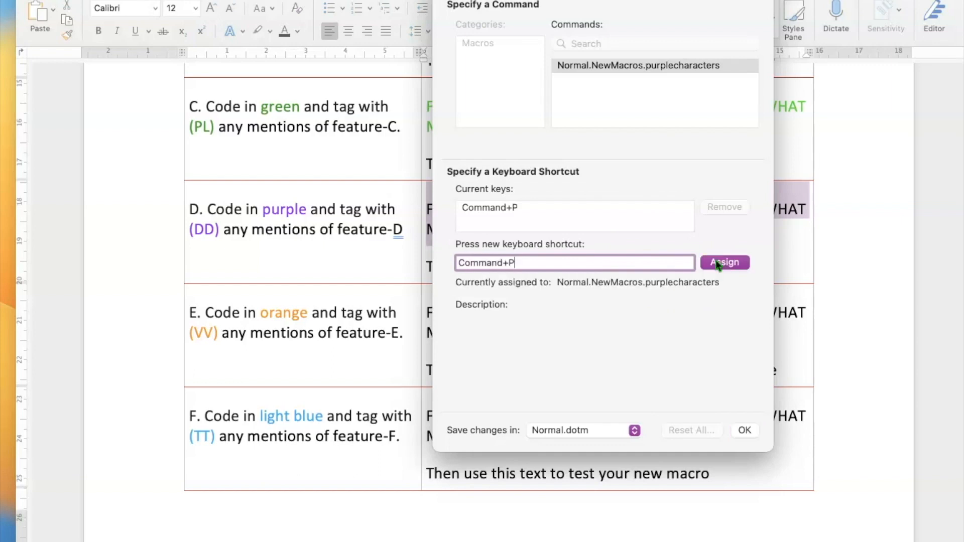
left_click(745, 430)
left_click(745, 429)
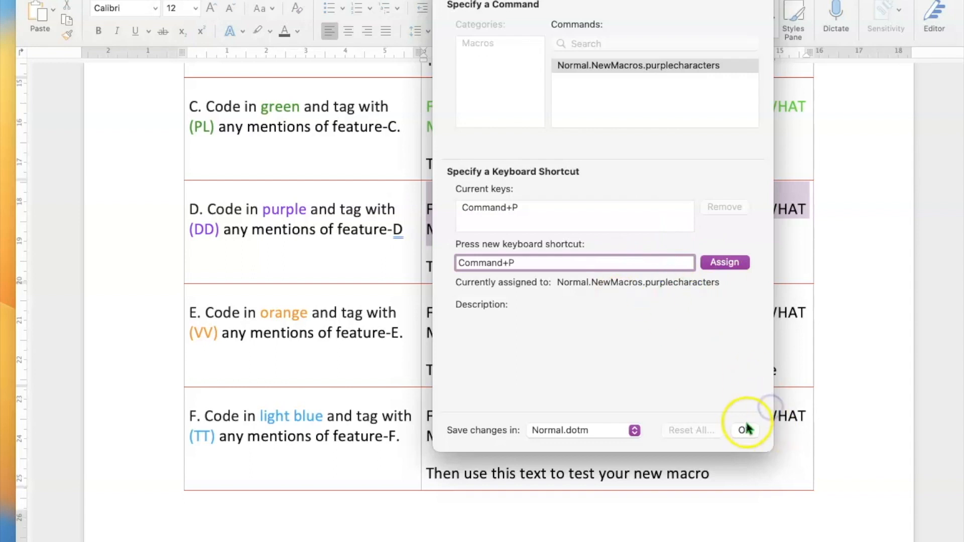
Colour row D's instruction text a custom purple picked from the colour wheel.
left_click(298, 31)
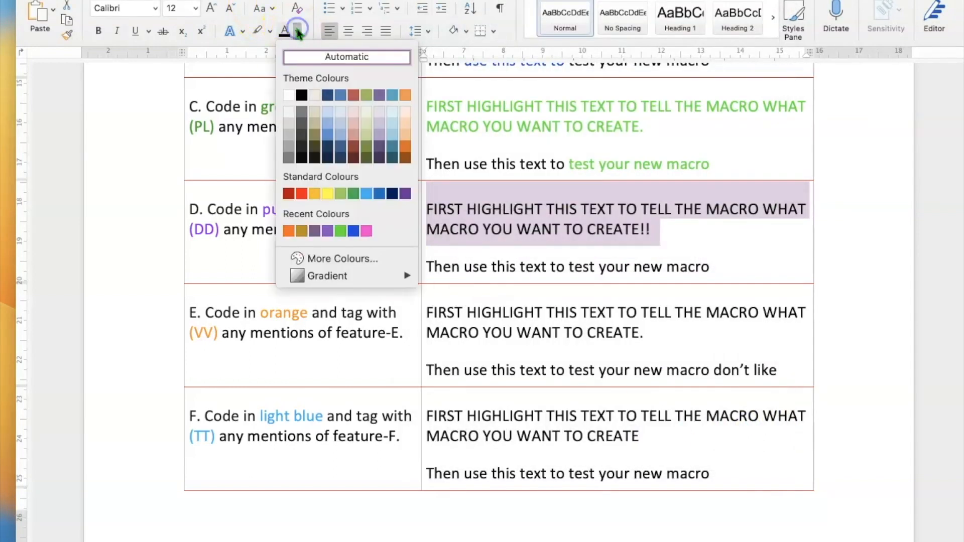
left_click(361, 259)
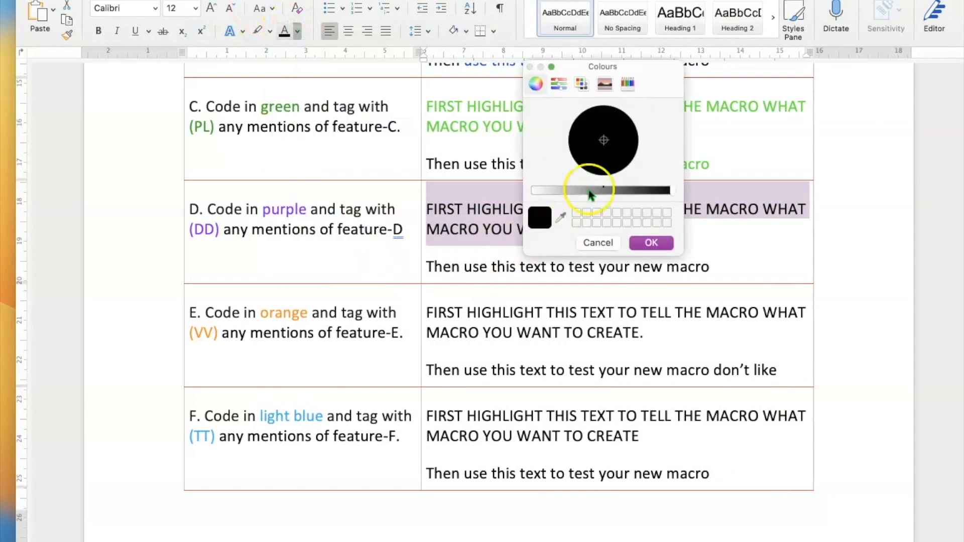
left_click(607, 157)
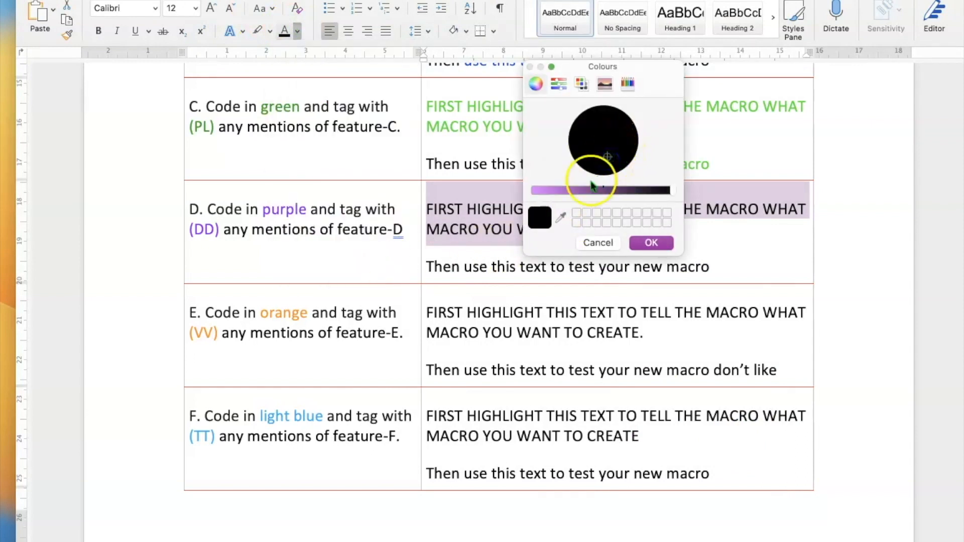
left_click(570, 190)
left_click_drag(566, 193, 603, 192)
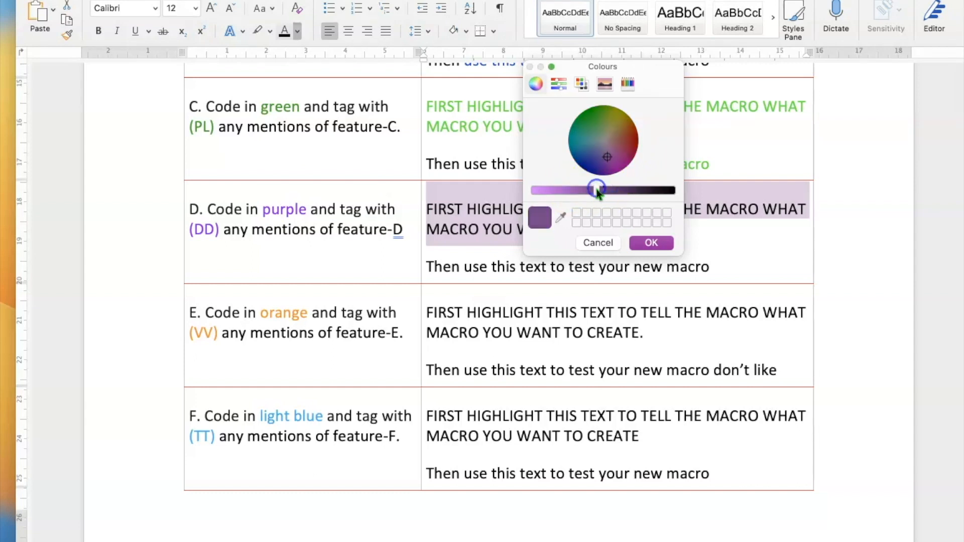
left_click(651, 243)
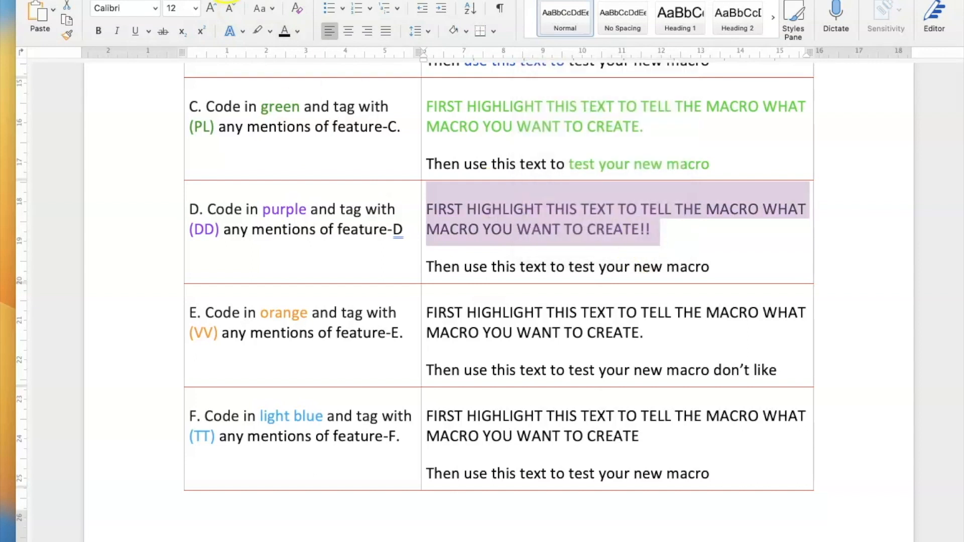
Stop recording the purple-text macro and place the cursor after CREATE!! in row D.
left_click(267, 0)
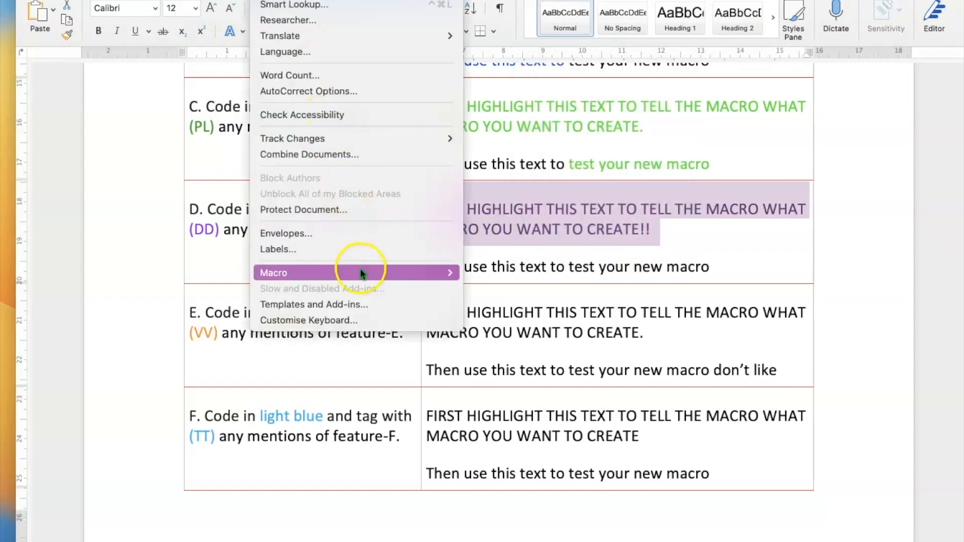
mouse_move(360, 273)
left_click(497, 287)
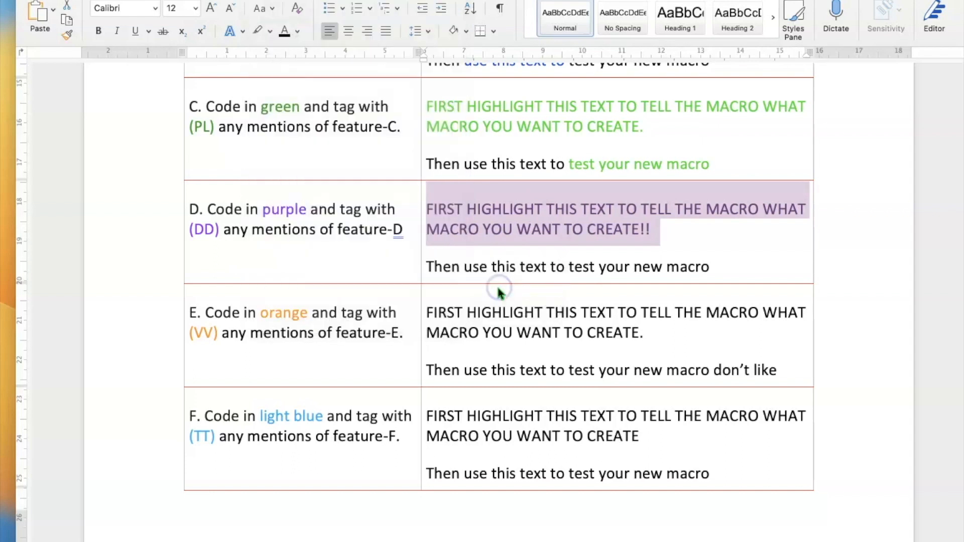
left_click(698, 245)
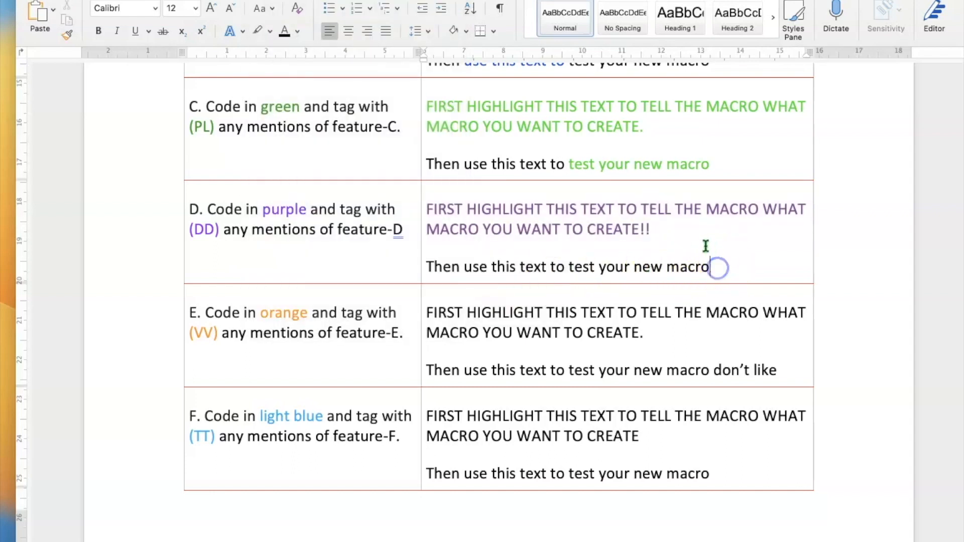
Add 'Too dark! Let's do it again!' after CREATE!! and reselect row D's instruction paragraph.
type("t")
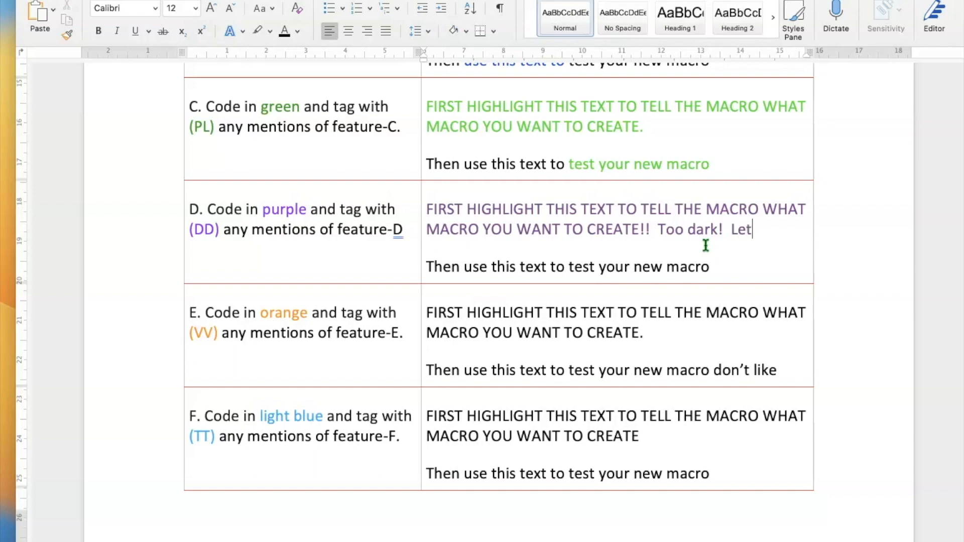
type("t again!")
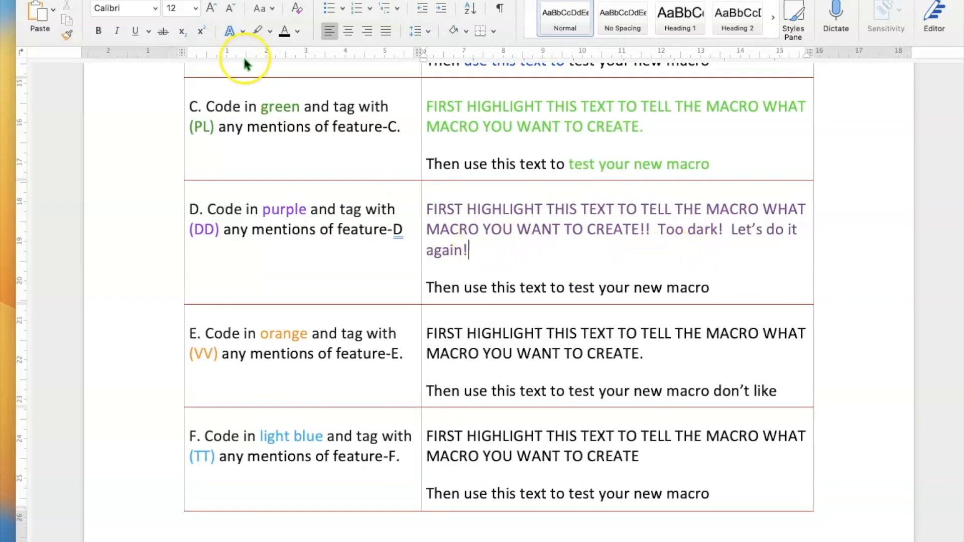
left_click_drag(484, 254, 433, 212)
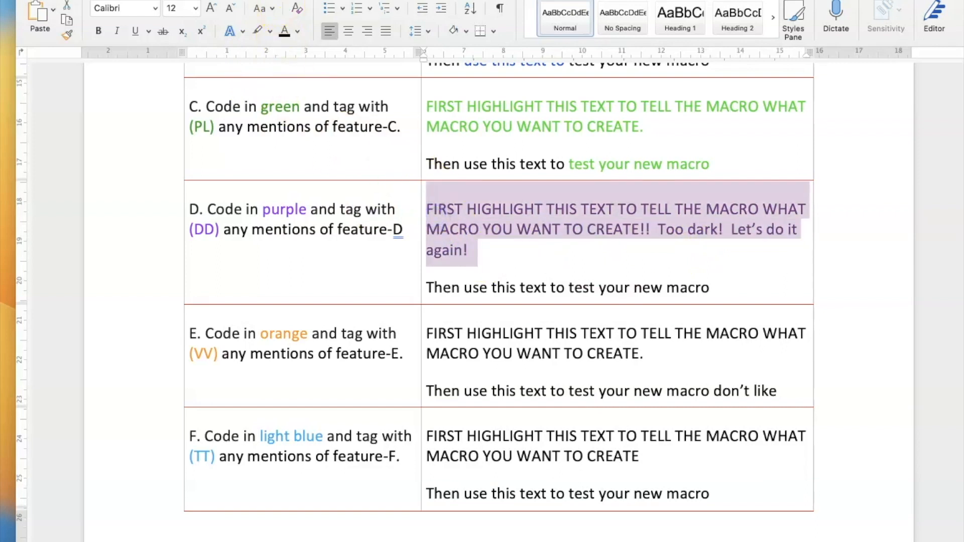
left_click(268, 1)
Re-create the purplecharacters macro, replacing the old one, with Command+P as its shortcut.
mouse_move(360, 270)
left_click(479, 290)
type("purplecharacters")
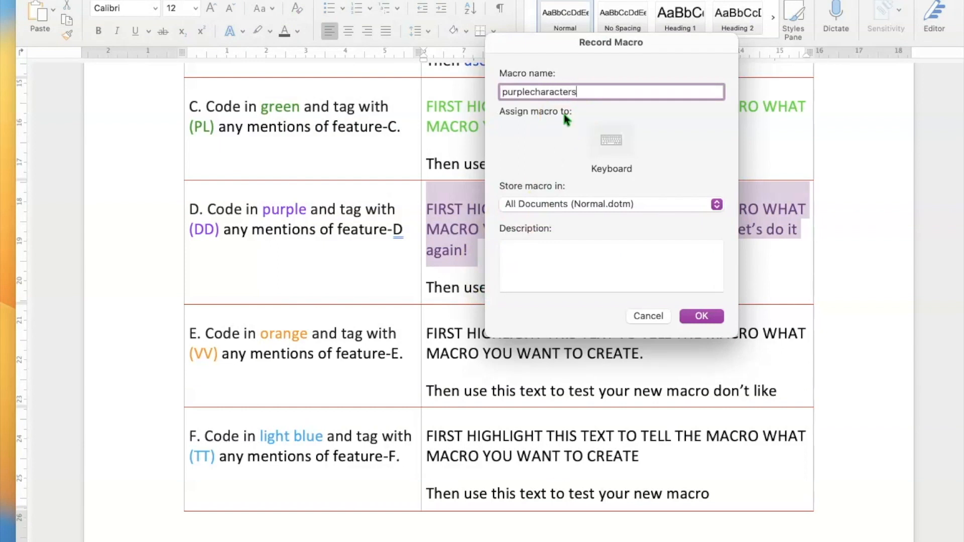
left_click(606, 135)
left_click(642, 215)
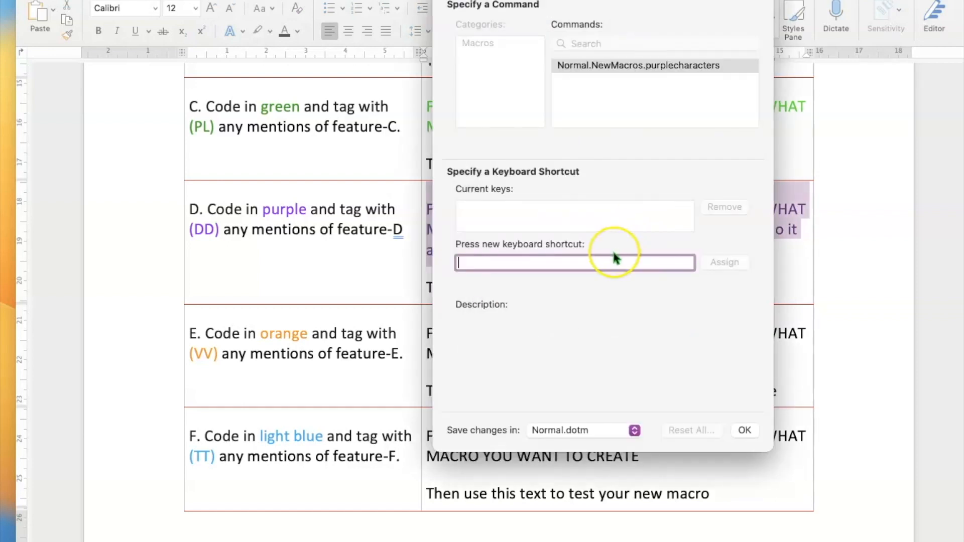
key("super+p")
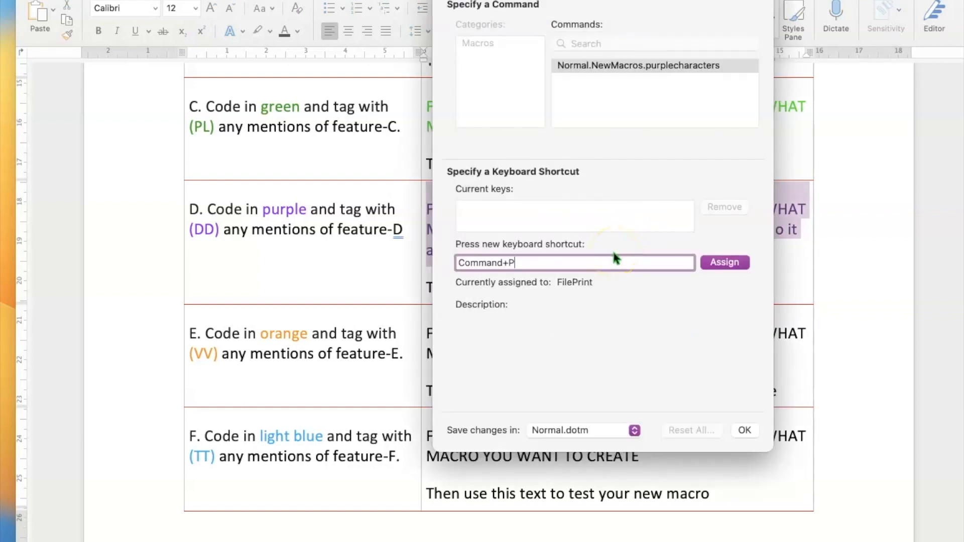
left_click(725, 262)
key("super+p")
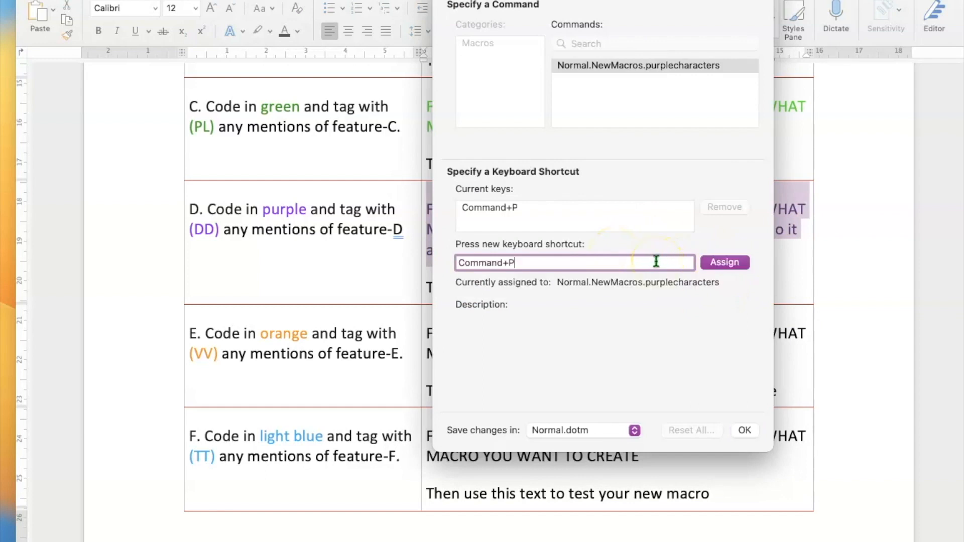
left_click(715, 262)
left_click(746, 430)
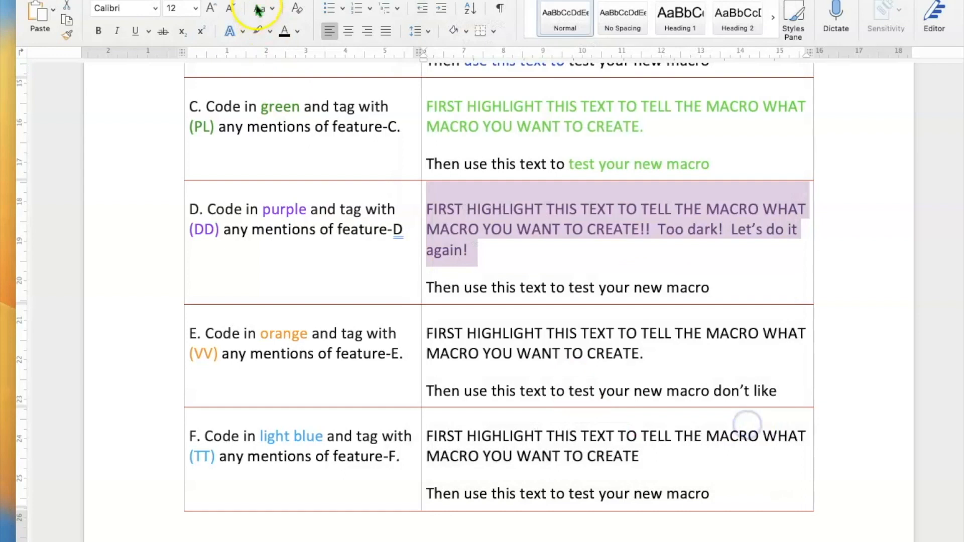
Recolour row D's instruction text a lighter purple from the custom colour picker.
left_click(299, 34)
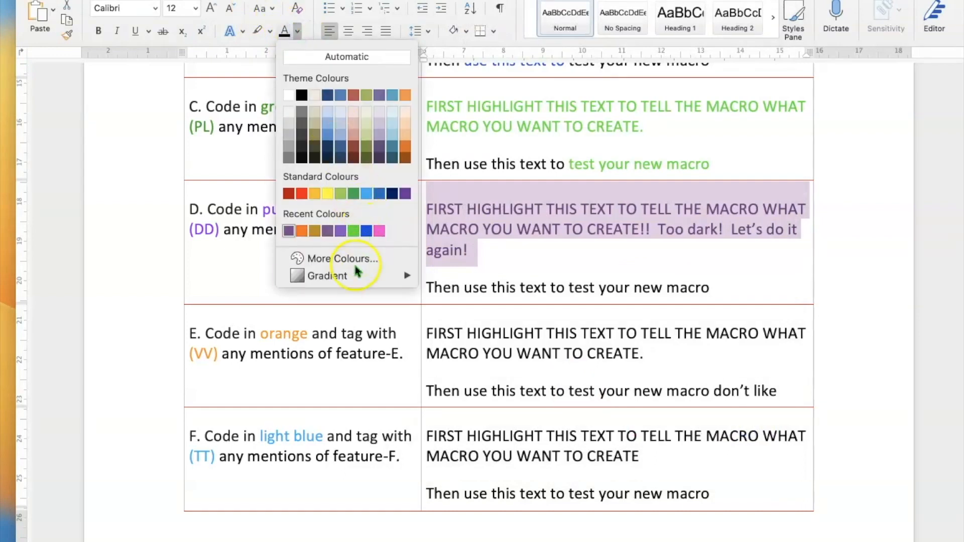
left_click(339, 258)
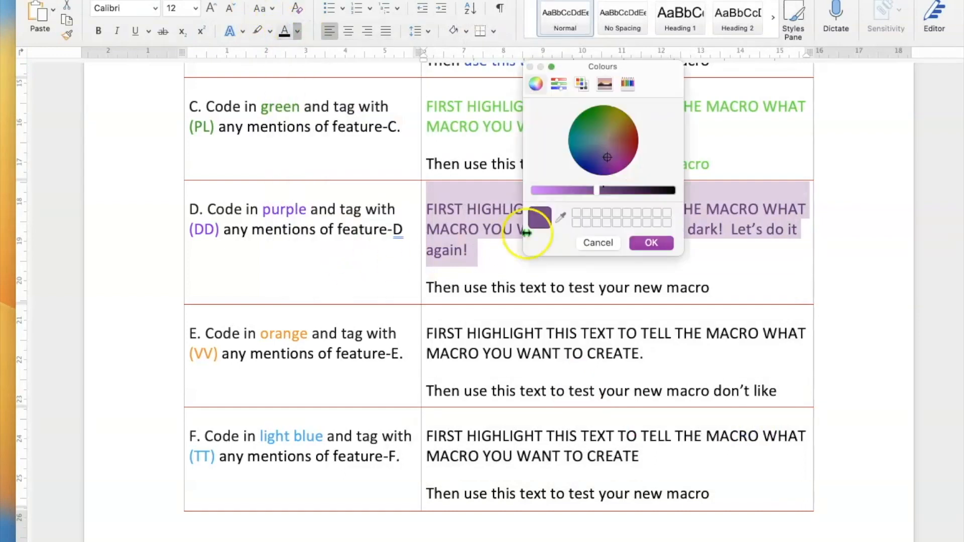
left_click_drag(574, 192, 571, 193)
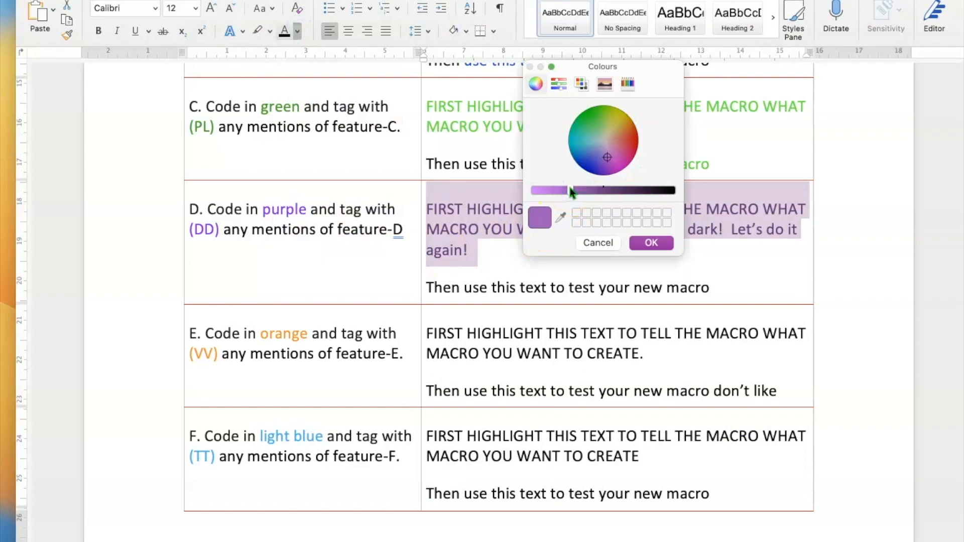
left_click(649, 242)
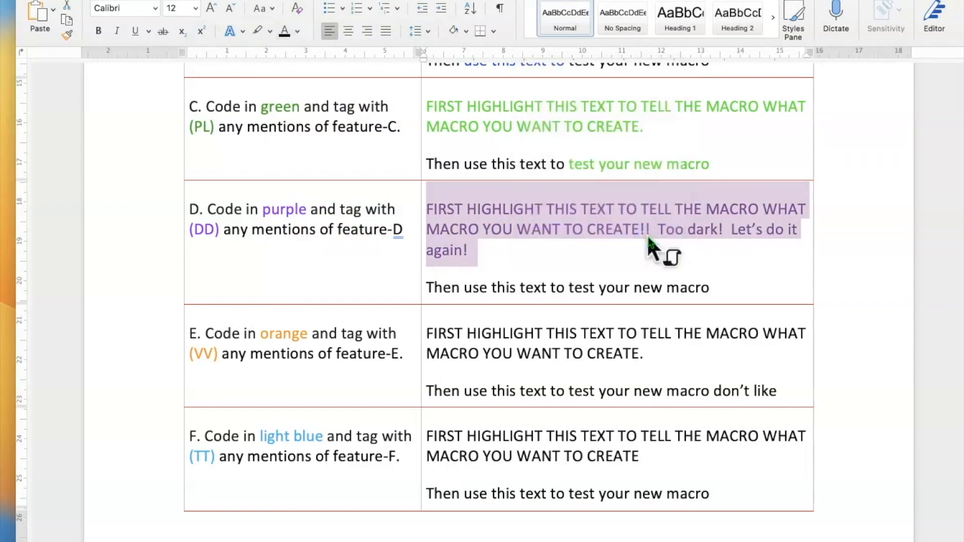
left_click(654, 263)
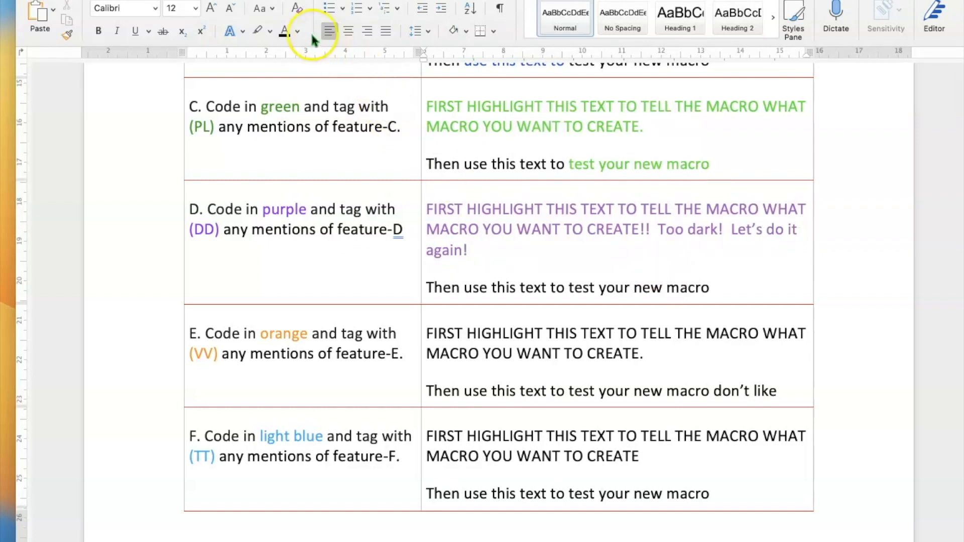
Stop the purple macro recording and test its shortcut on 'new macro' in row D.
left_click(267, 0)
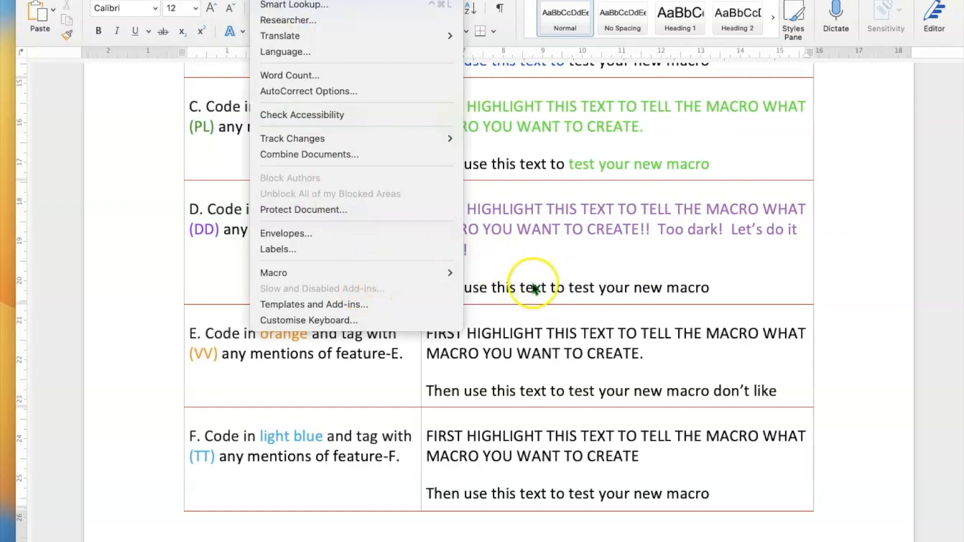
mouse_move(459, 272)
left_click(497, 284)
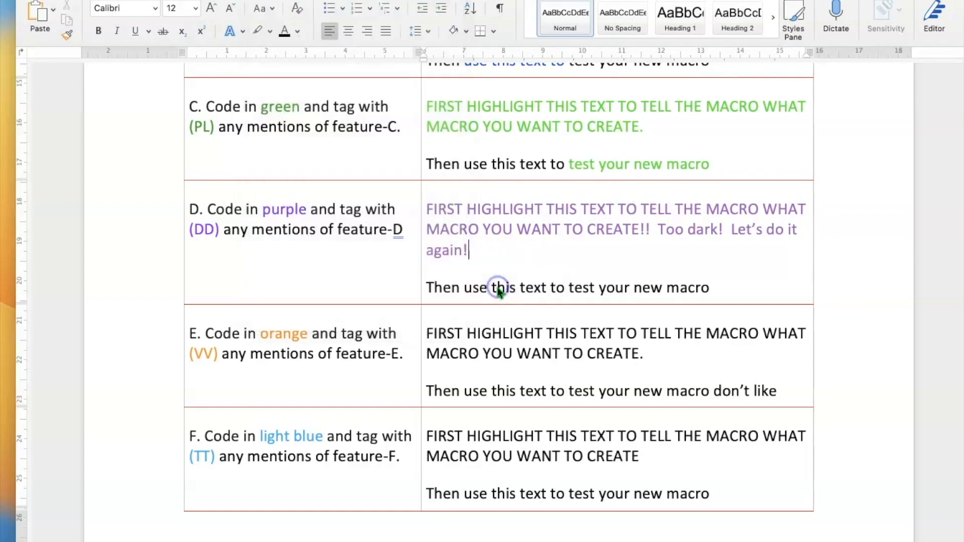
left_click_drag(712, 288, 625, 291)
key("ctrl+d")
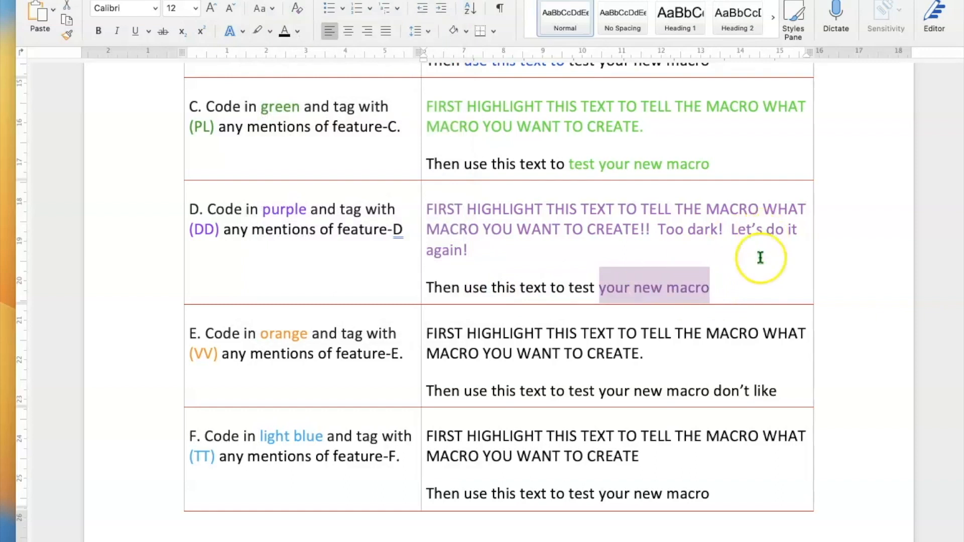
left_click(751, 290)
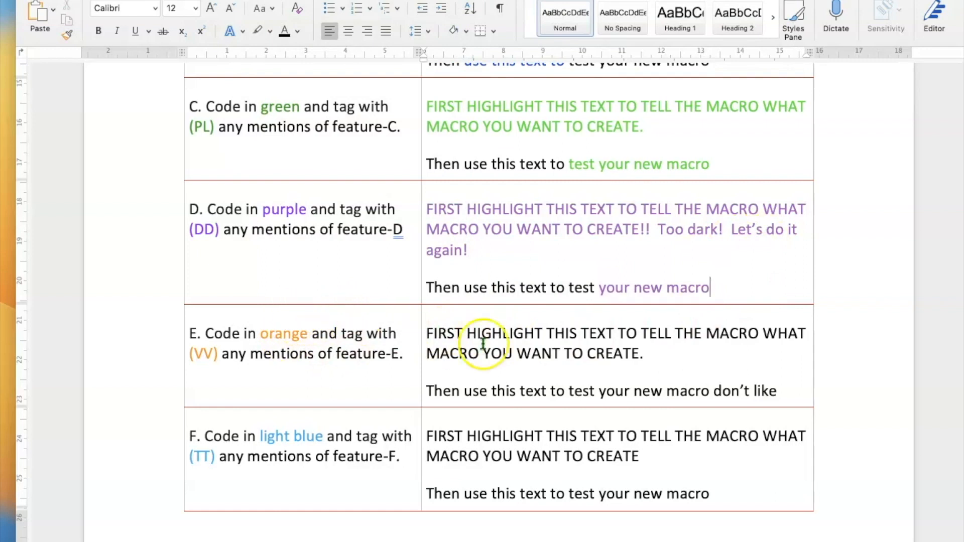
Select row E's paragraph and start recording orangecharacters, replacing the old macro, with Command+O.
left_click_drag(684, 360, 440, 335)
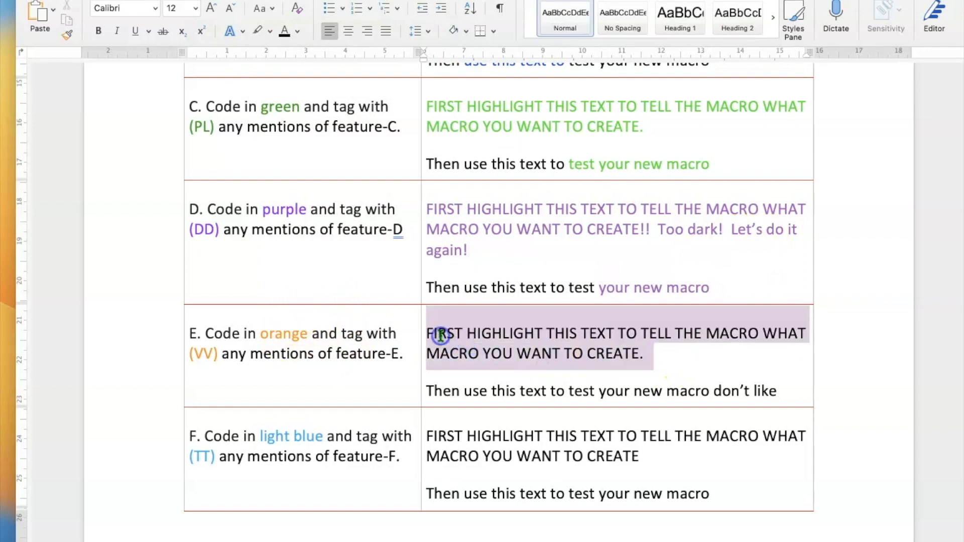
left_click(271, 1)
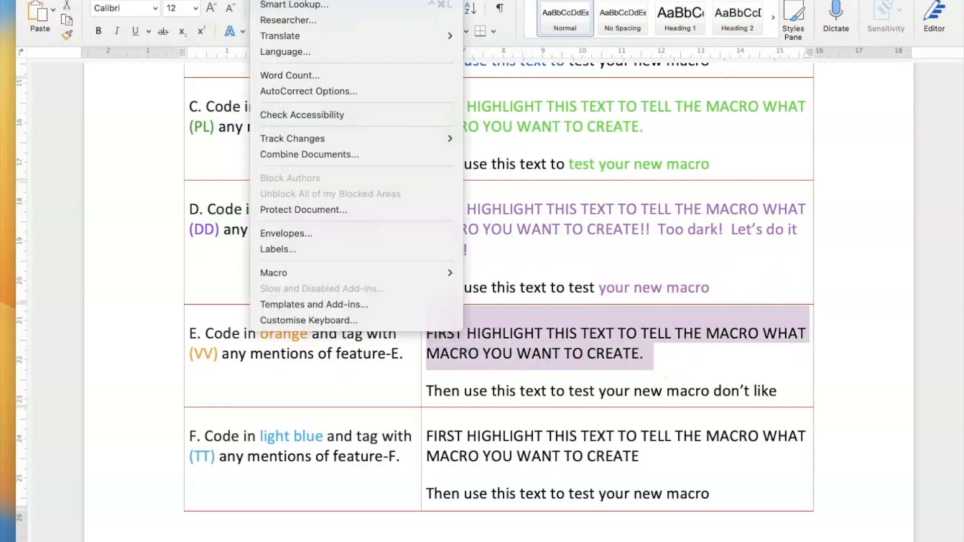
mouse_move(368, 275)
left_click(517, 290)
type("orangecha")
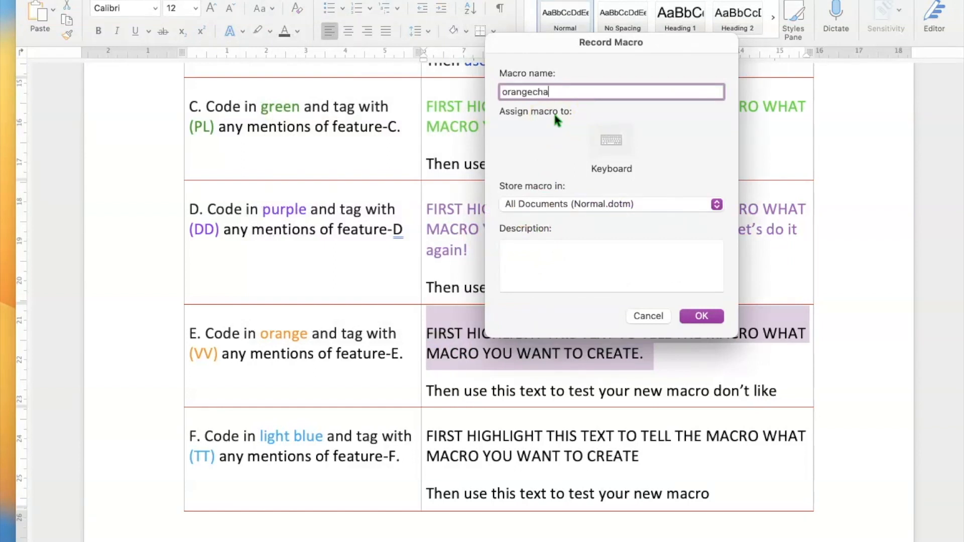
left_click(610, 144)
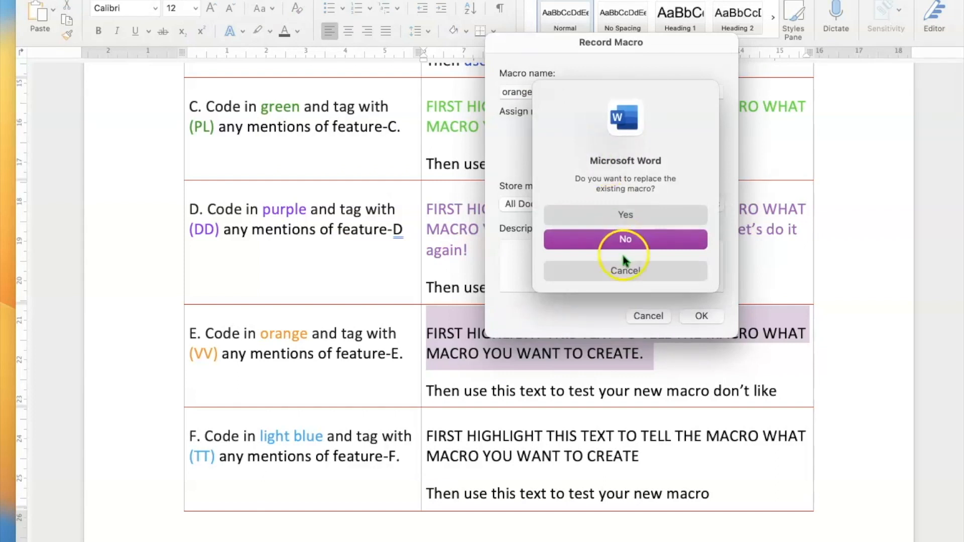
left_click(623, 215)
key("super+o")
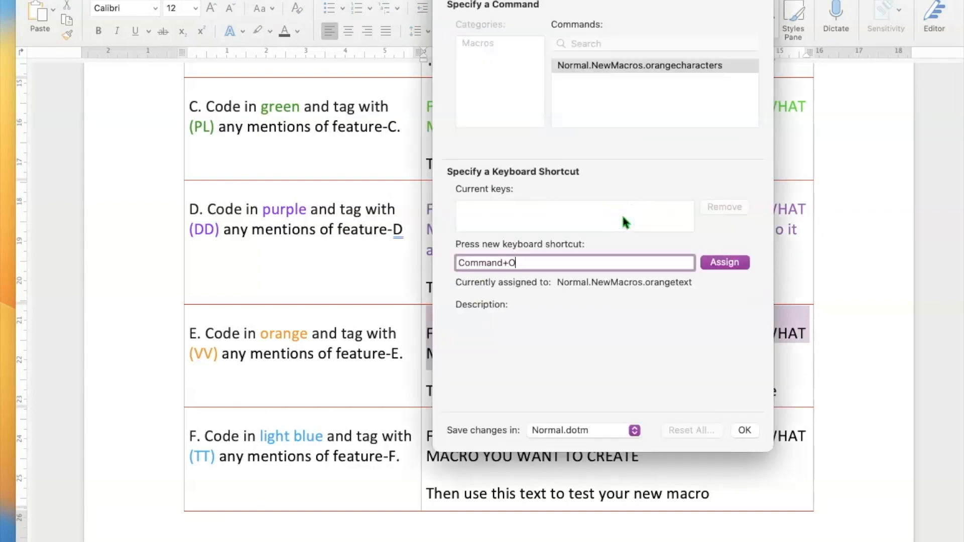
left_click(728, 262)
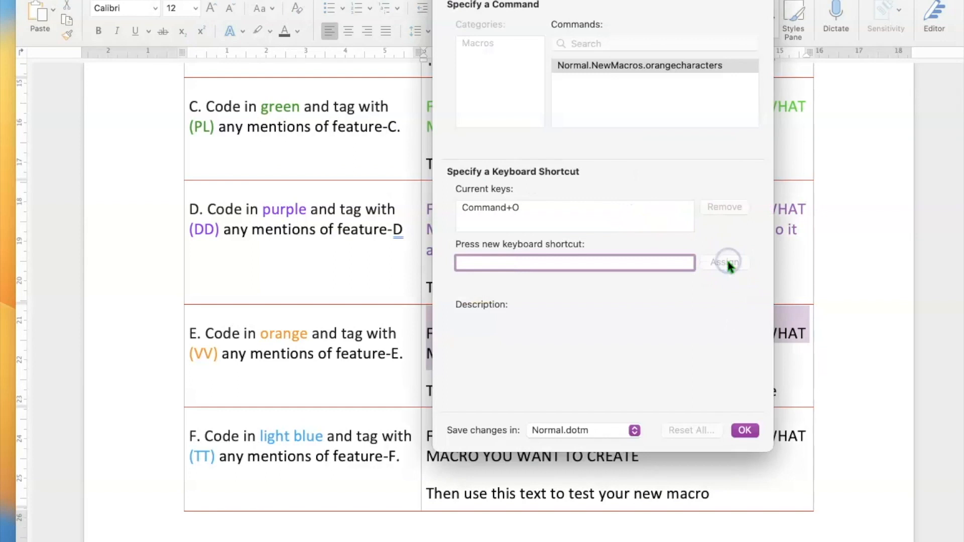
left_click(745, 430)
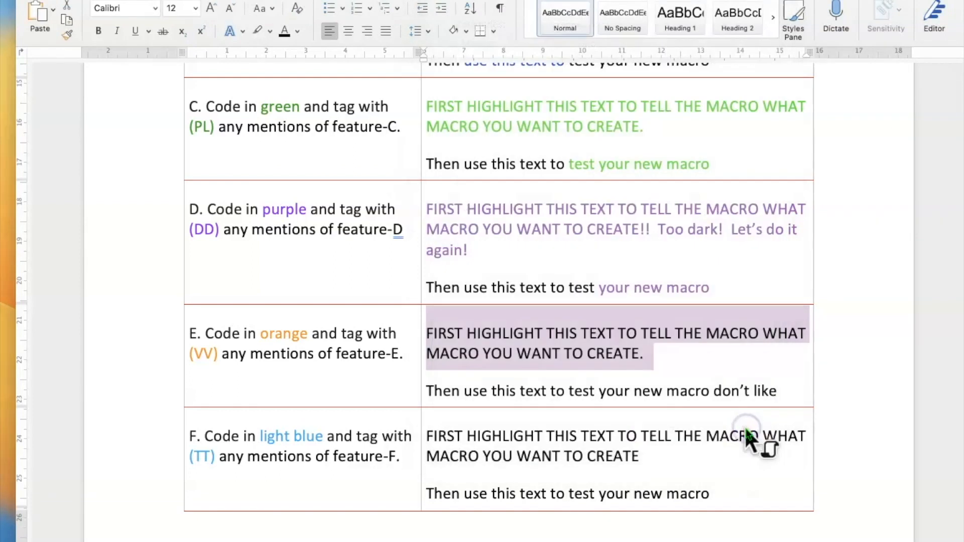
Colour row E's instruction text Orange from the named colour palettes.
left_click(298, 31)
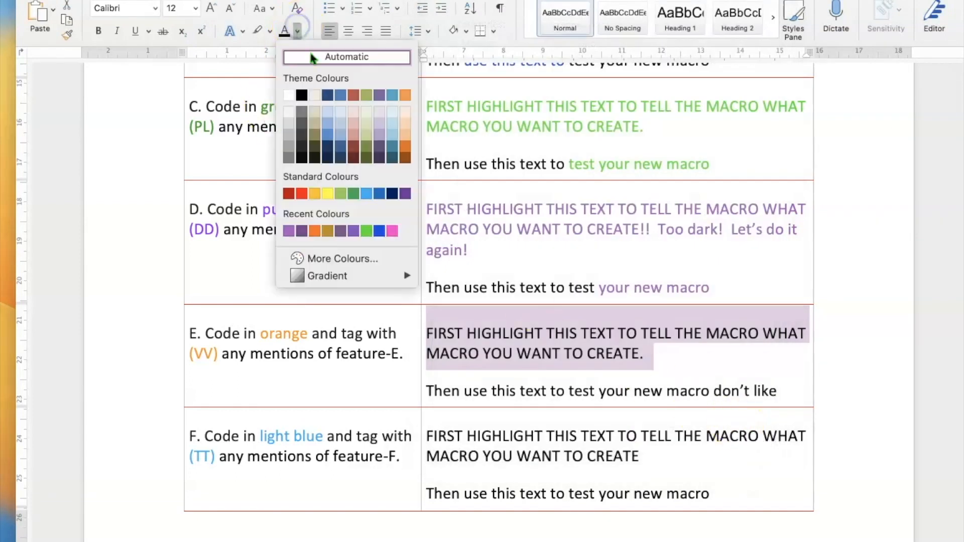
left_click(364, 256)
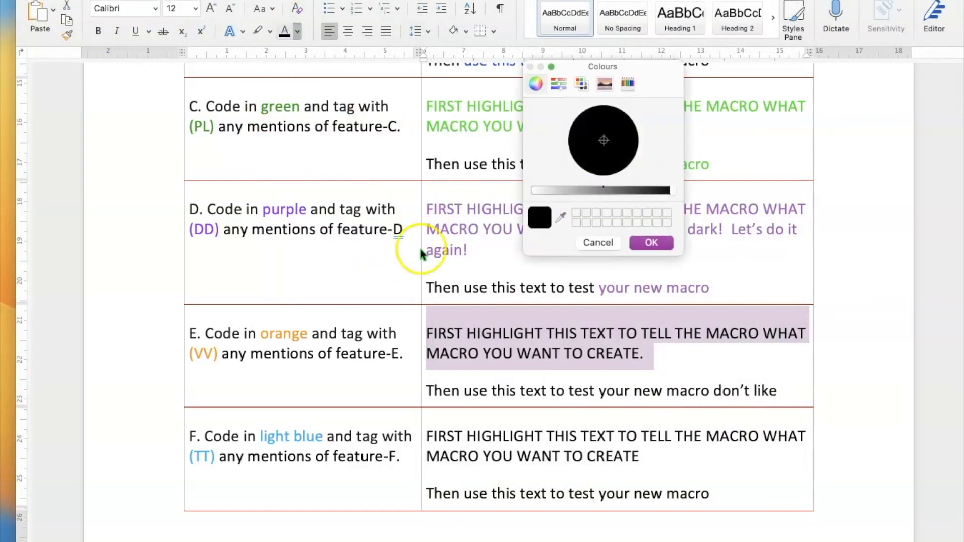
left_click(559, 86)
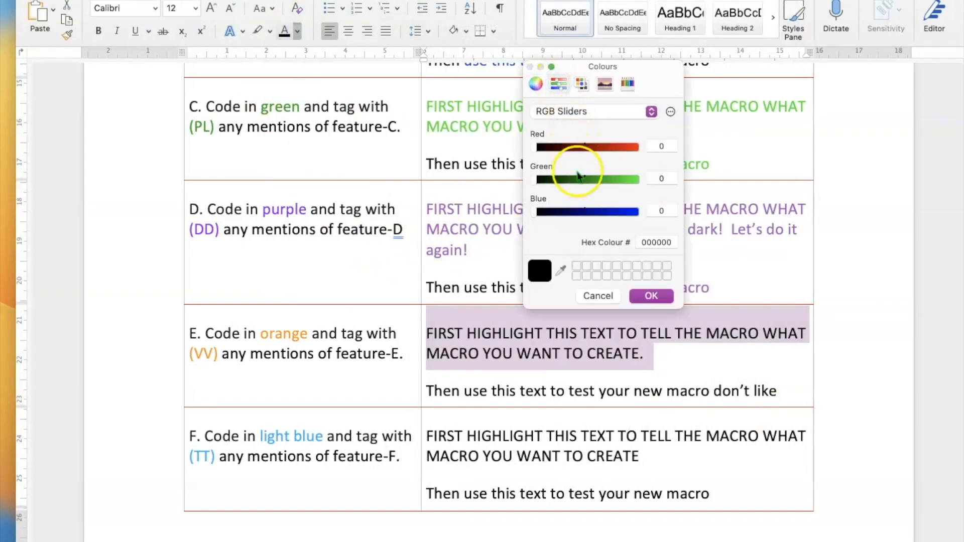
left_click(578, 82)
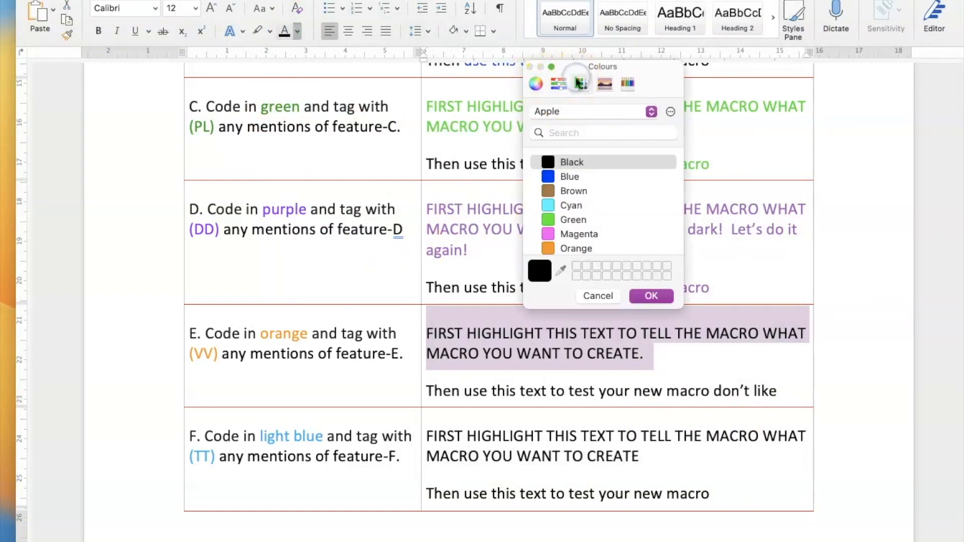
left_click(547, 247)
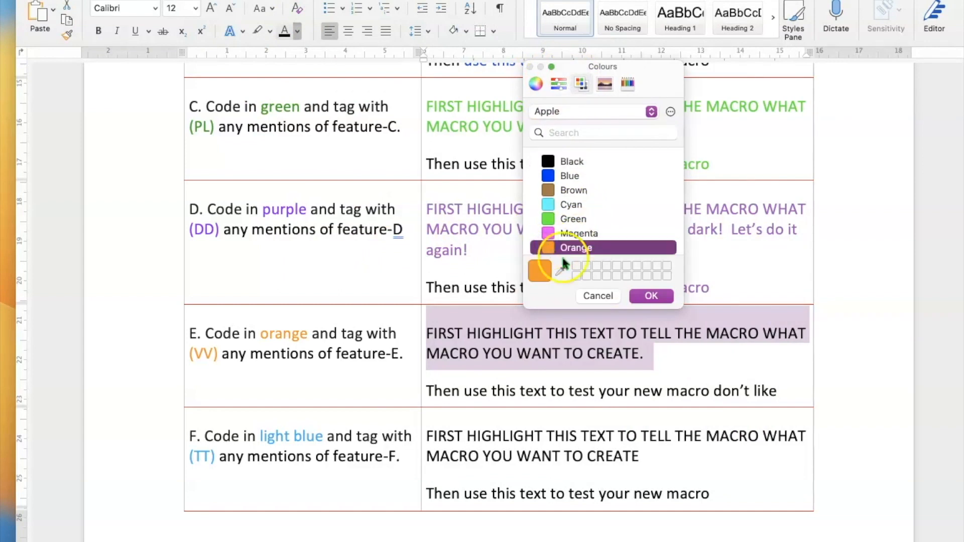
left_click(652, 296)
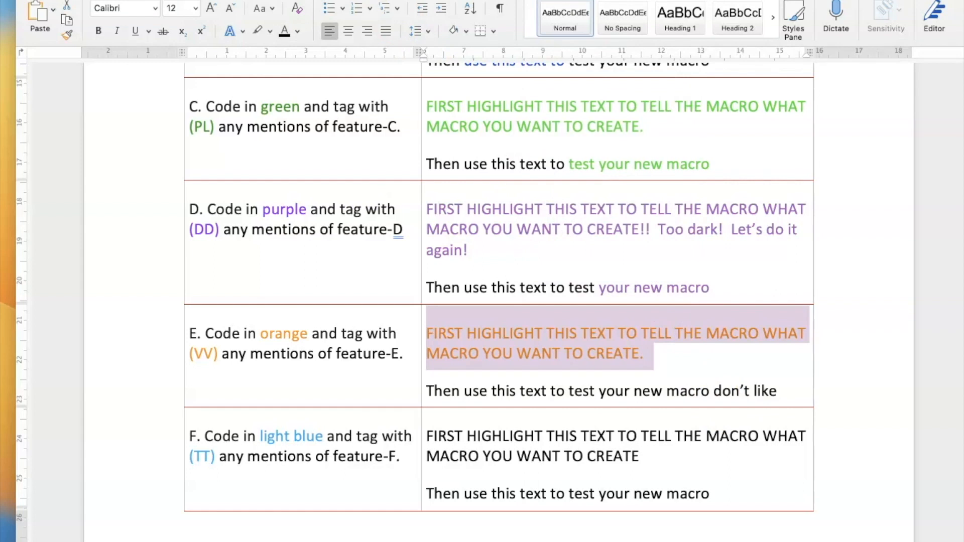
Stop the orange macro recording and test it on 'your new macro don't like'.
left_click(266, 1)
mouse_move(351, 271)
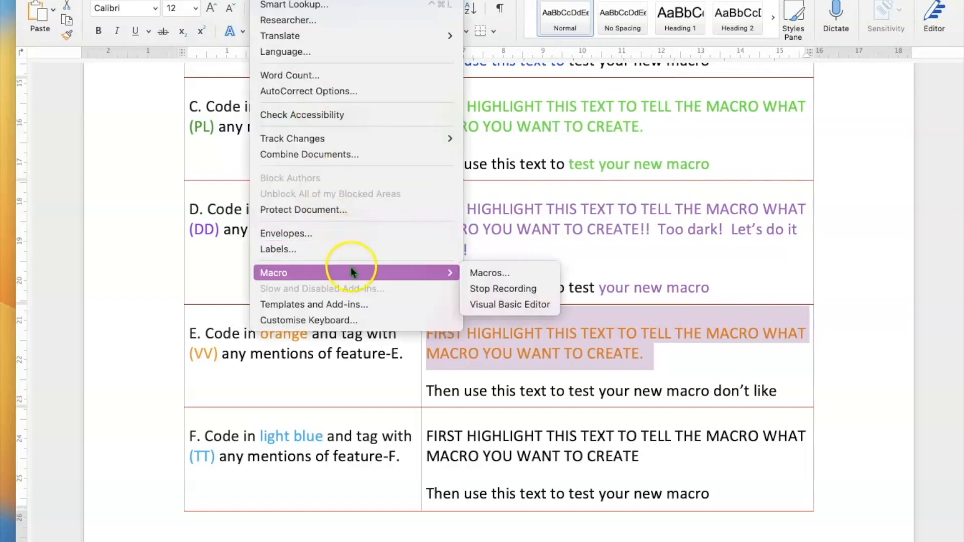
left_click(499, 289)
left_click_drag(792, 397, 627, 396)
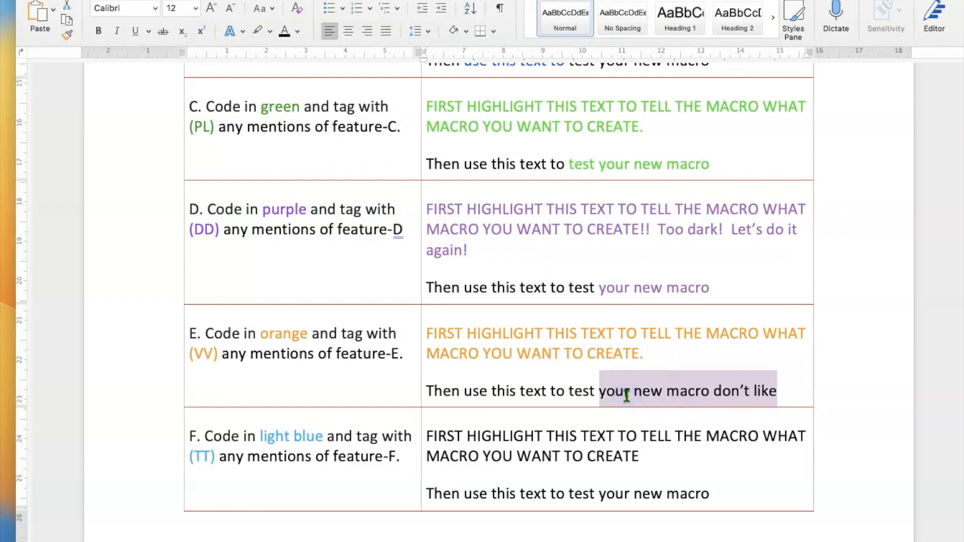
key("ctrl+e")
left_click(636, 447)
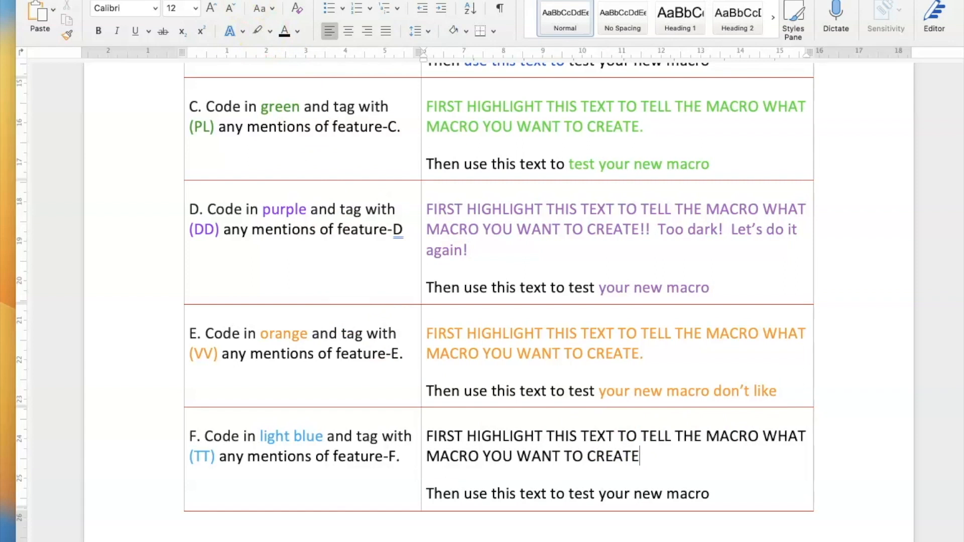
Select row F's instruction paragraph.
left_click(217, 1)
left_click(658, 440)
left_click(651, 460)
left_click_drag(651, 461, 435, 443)
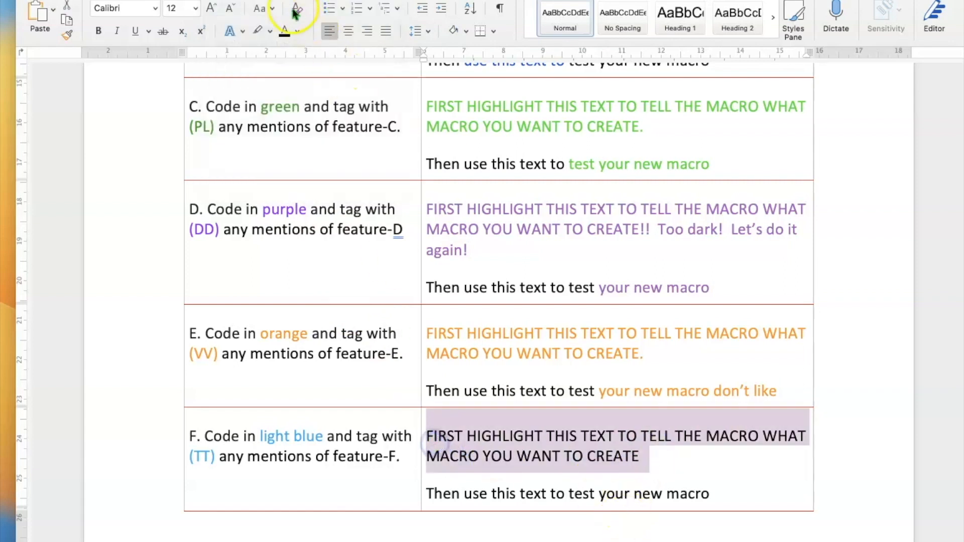
Start recording a lightbluecharacters macro with Command+L assigned as its shortcut.
left_click(217, 1)
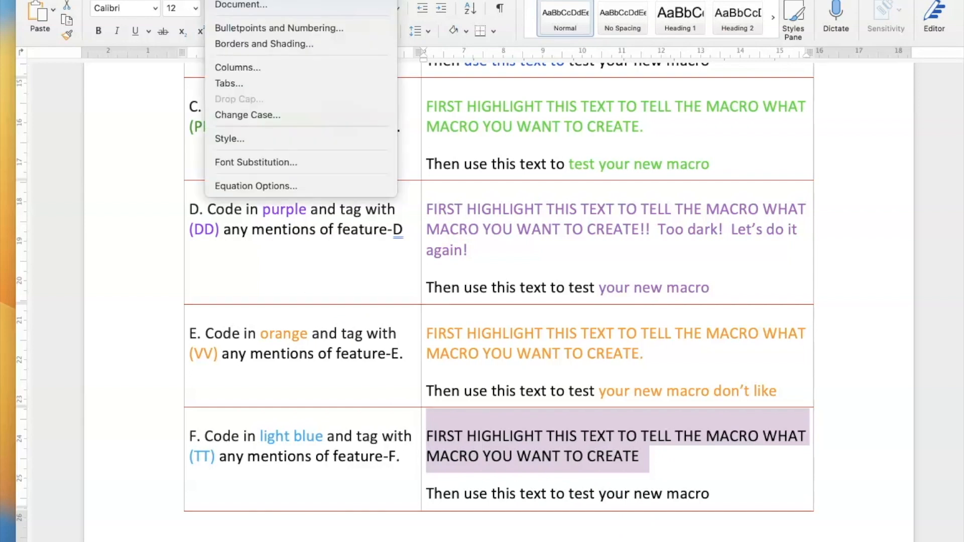
mouse_move(259, 1)
mouse_move(359, 274)
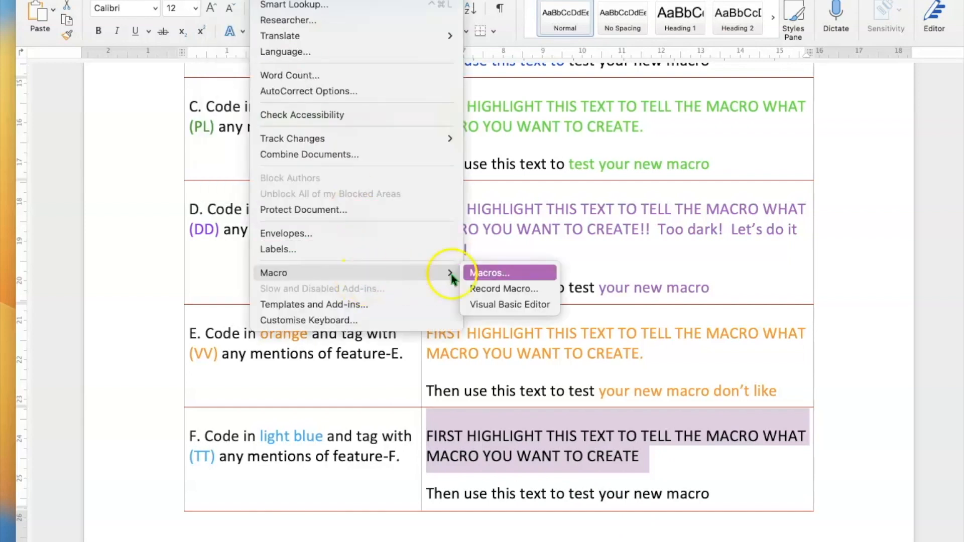
left_click(496, 286)
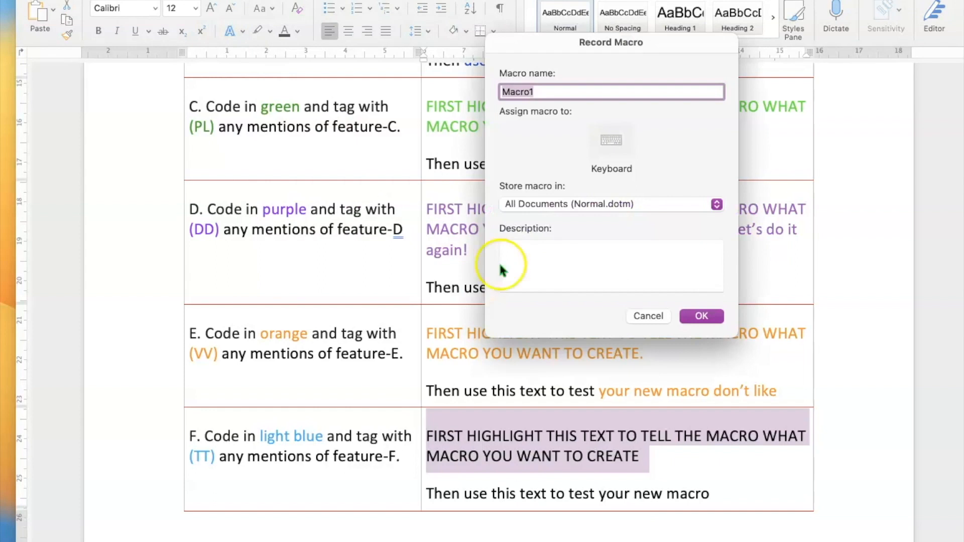
type("lightbl")
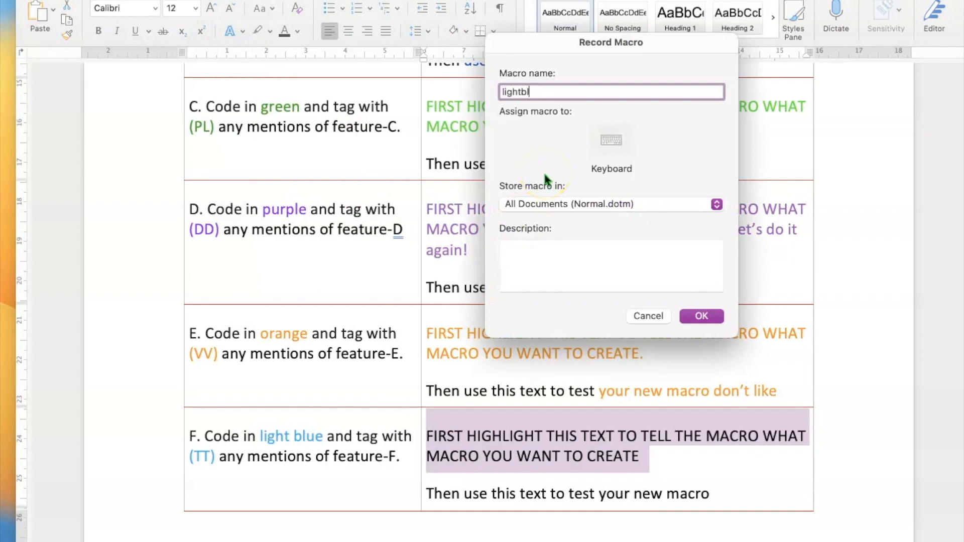
type("uecharacters")
left_click(613, 139)
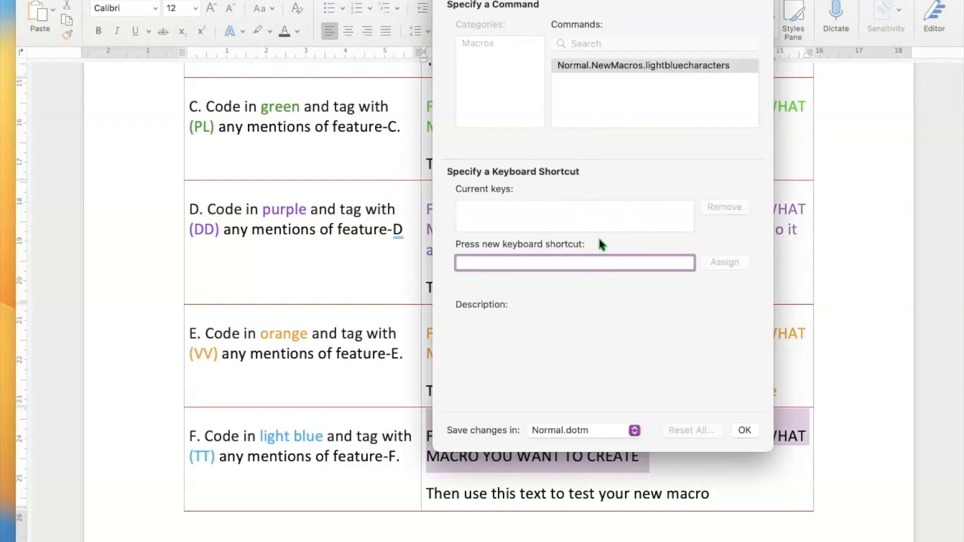
key("super+l")
left_click(728, 267)
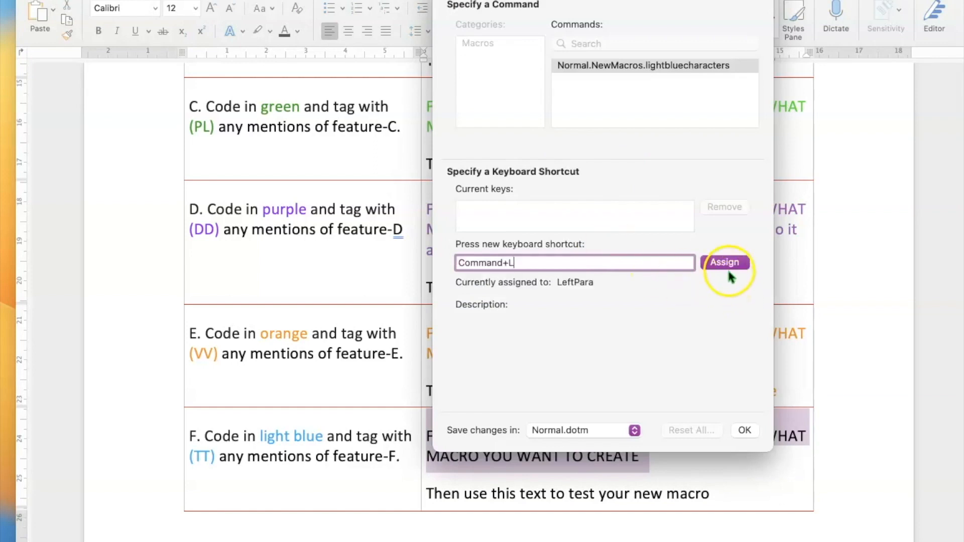
left_click(729, 265)
left_click(680, 263)
key("super+l")
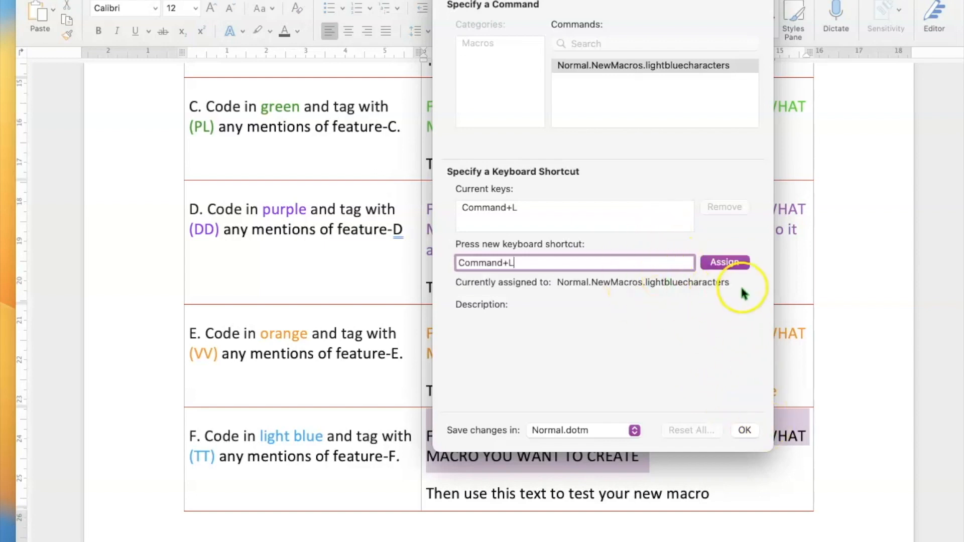
left_click(745, 430)
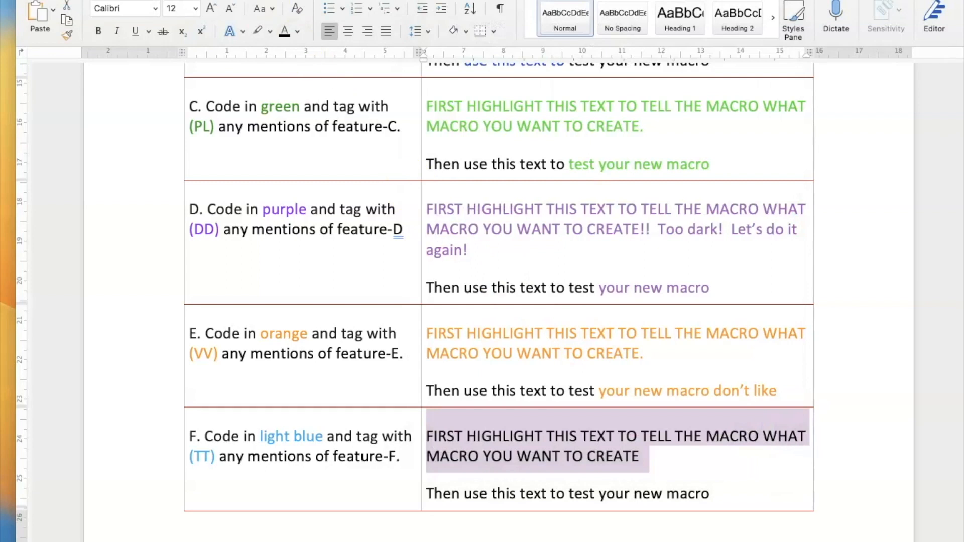
Colour row F's instruction text light blue using RGB 100, 223, 255.
left_click(297, 30)
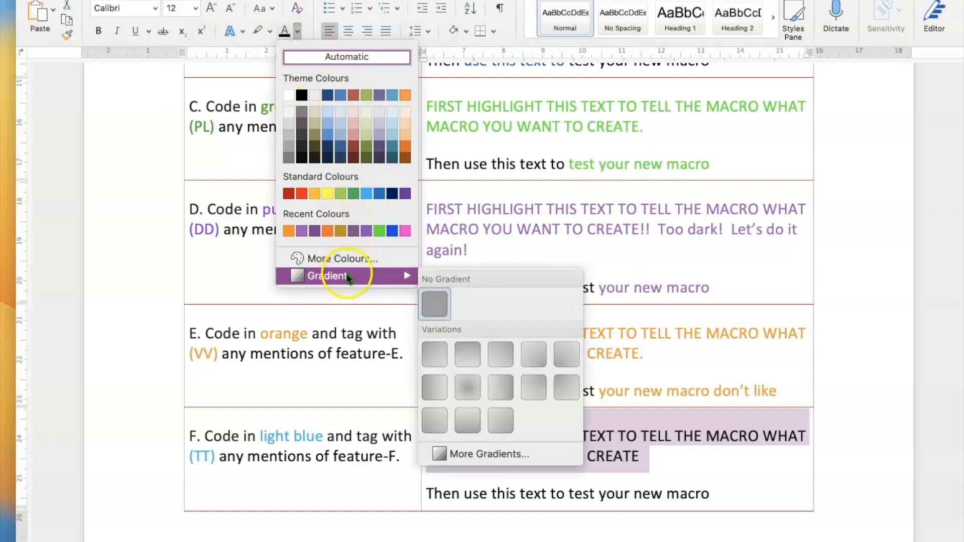
left_click(345, 258)
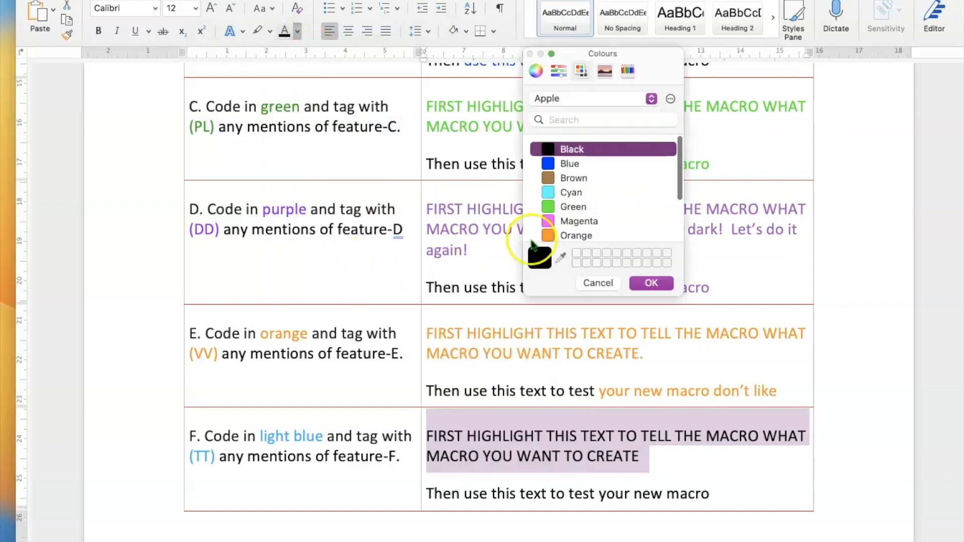
left_click(551, 193)
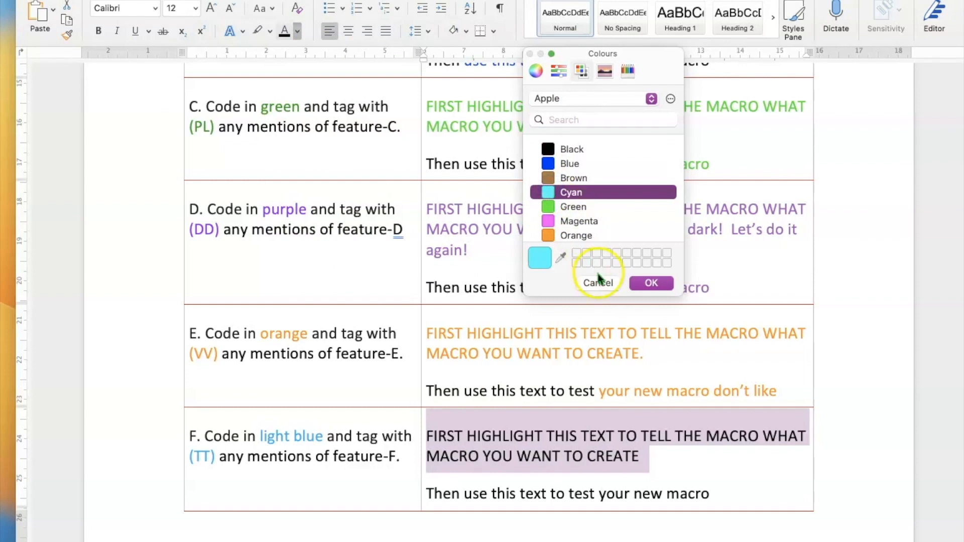
scroll(583, 221, "down", 3)
scroll(584, 221, "down", 1)
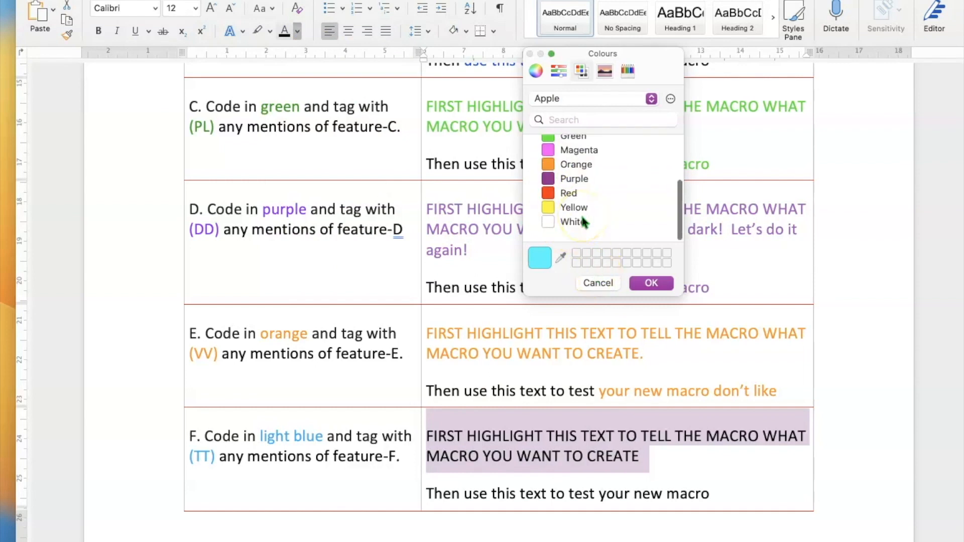
left_click(558, 70)
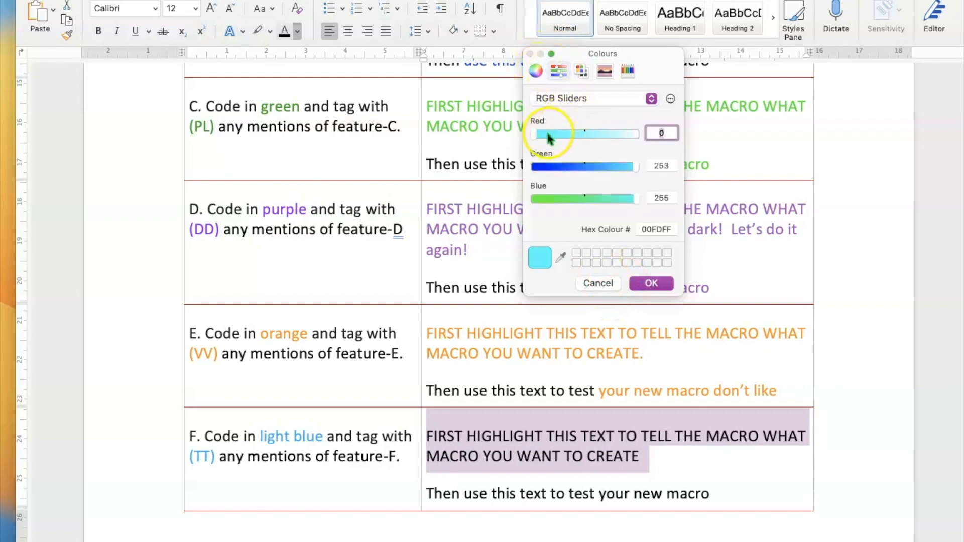
left_click_drag(548, 136, 574, 134)
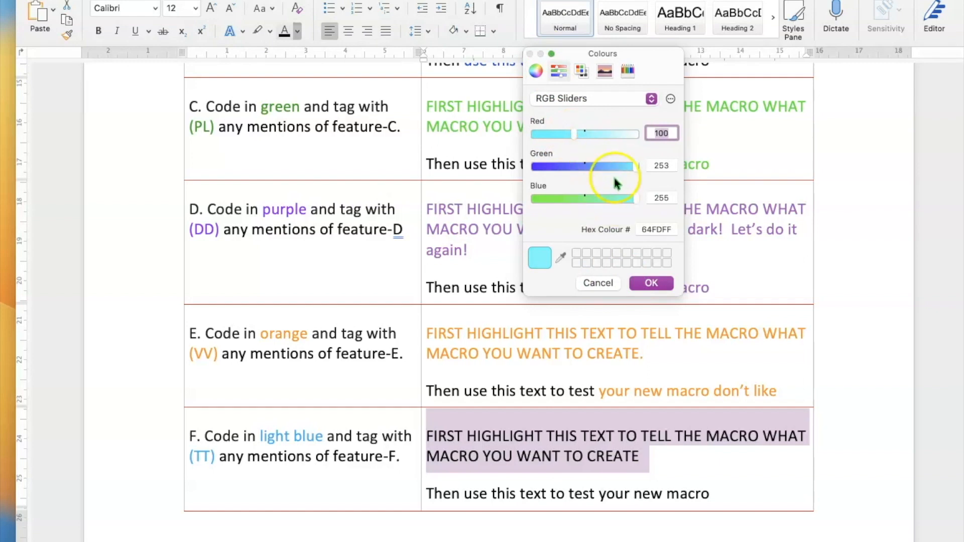
left_click(623, 166)
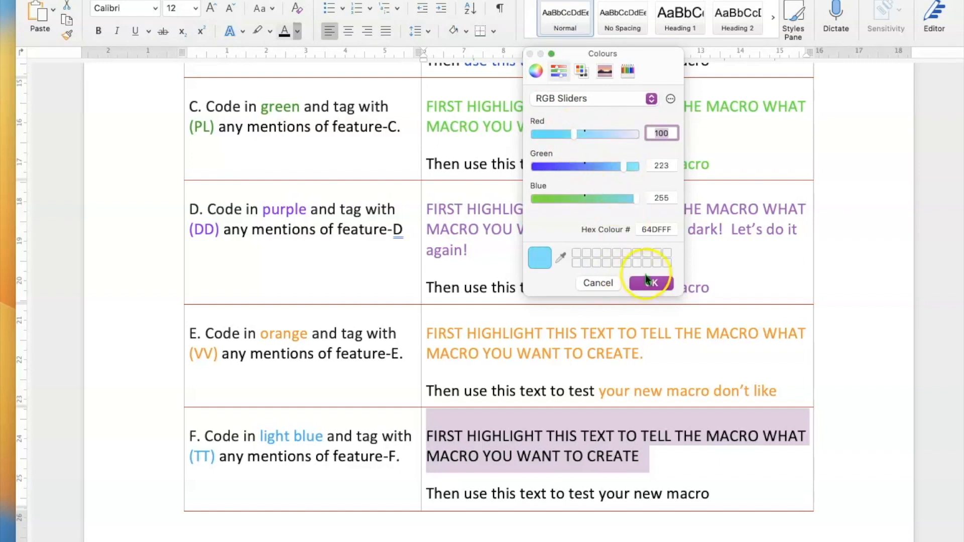
left_click(647, 280)
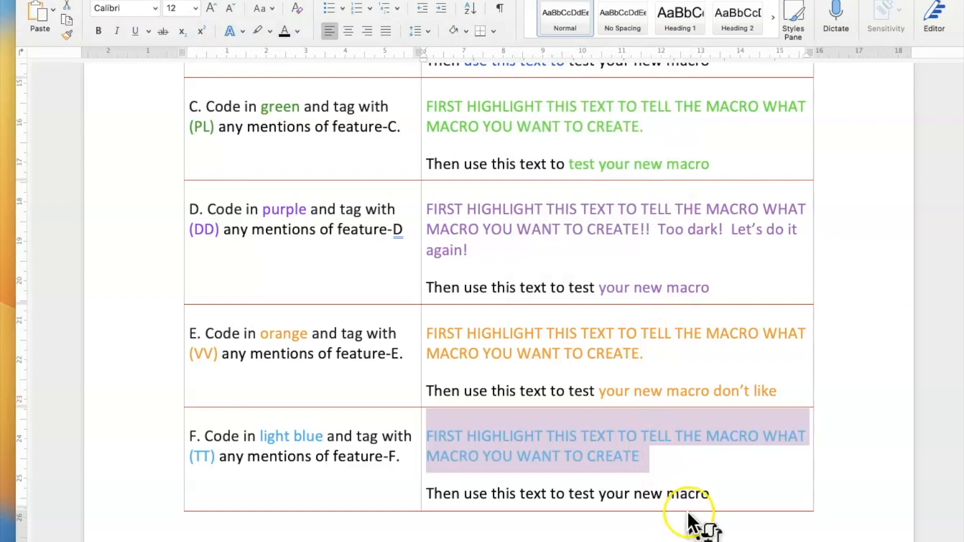
Add NICE! after CREATE, stop the light-blue recording, and select 'your new macro'.
left_click(667, 462)
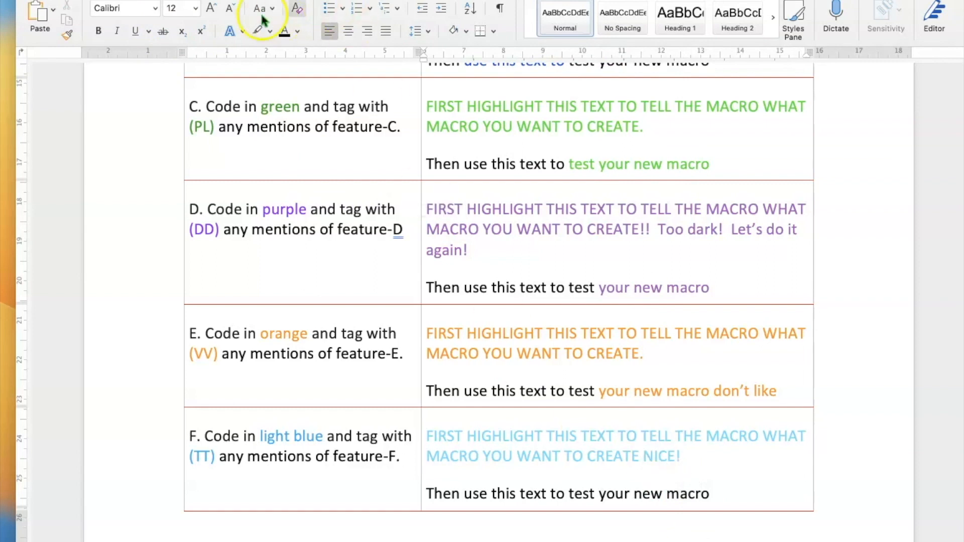
left_click(274, 0)
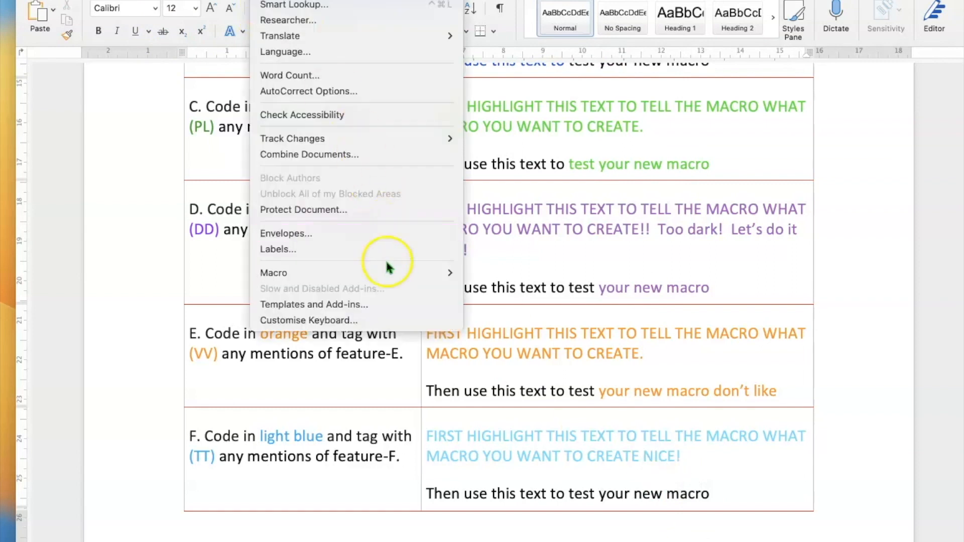
mouse_move(394, 273)
left_click(517, 288)
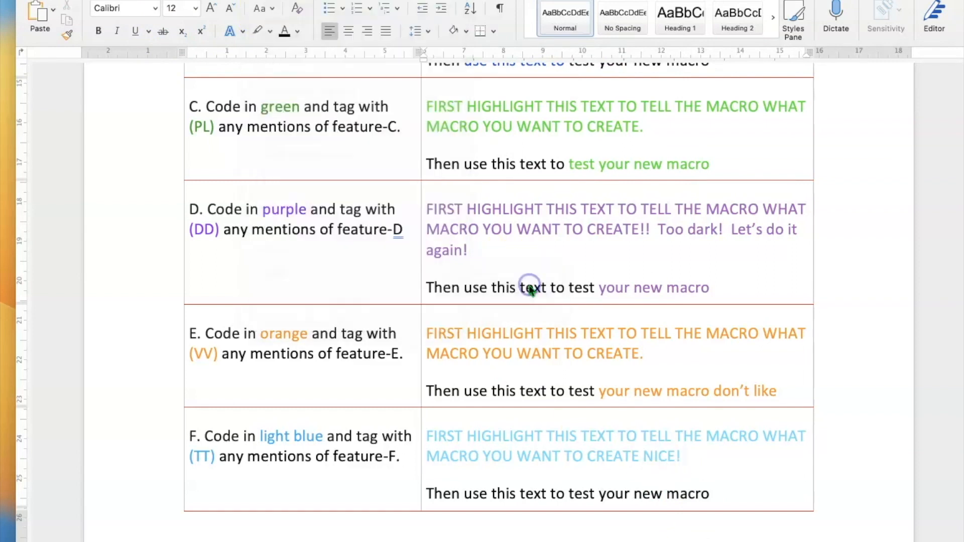
left_click_drag(728, 495, 599, 494)
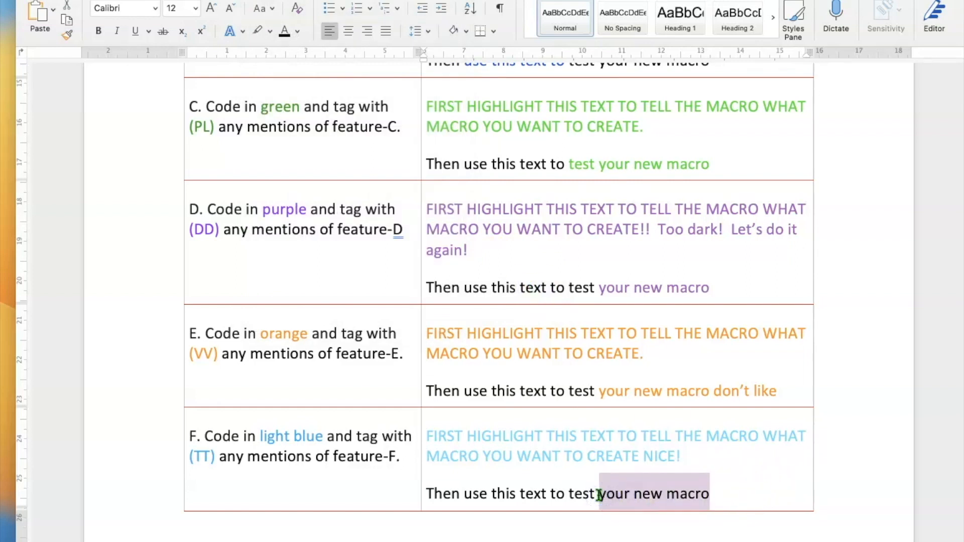
Run the light-blue macro on 'your new macro' and append 'OH NO! that is what was'.
key("ctrl+t")
left_click(727, 498)
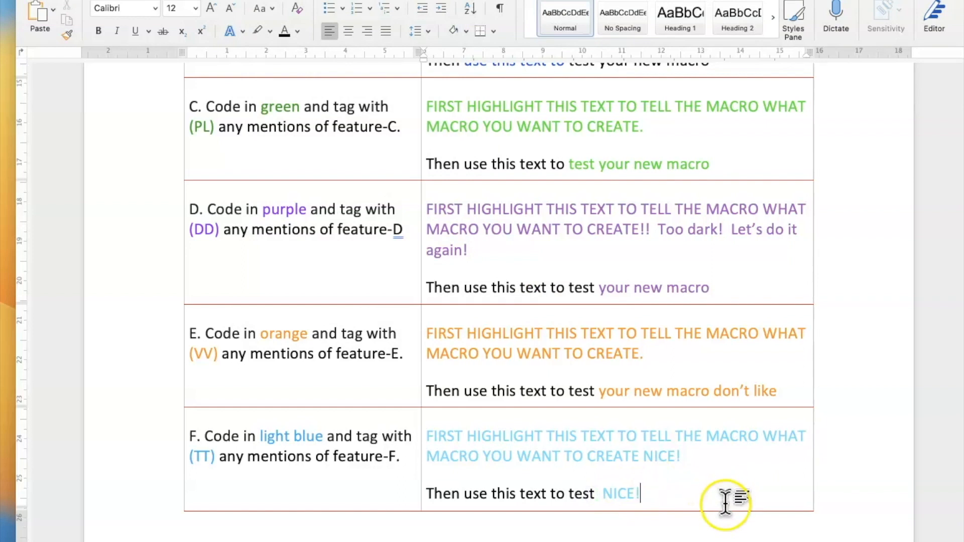
type("OH NO!")
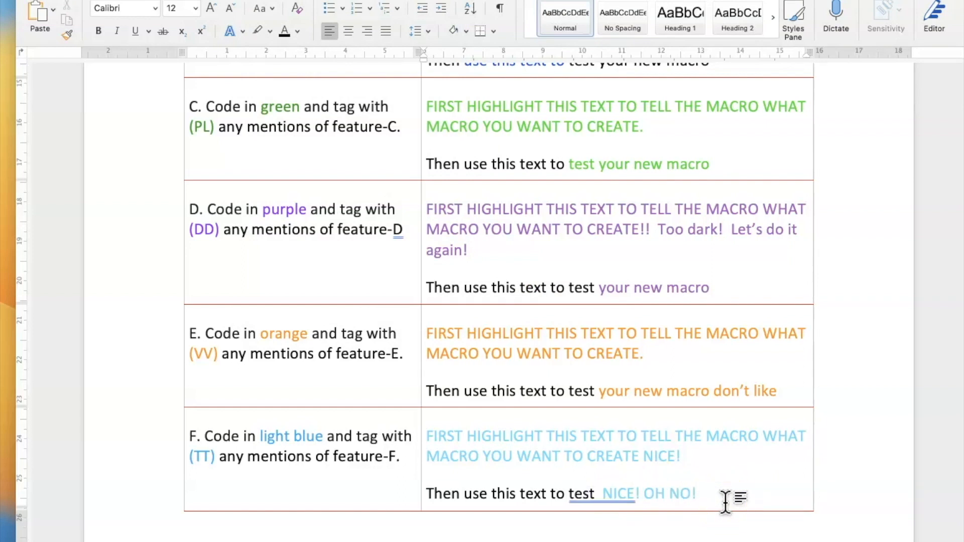
type("  that is what wa")
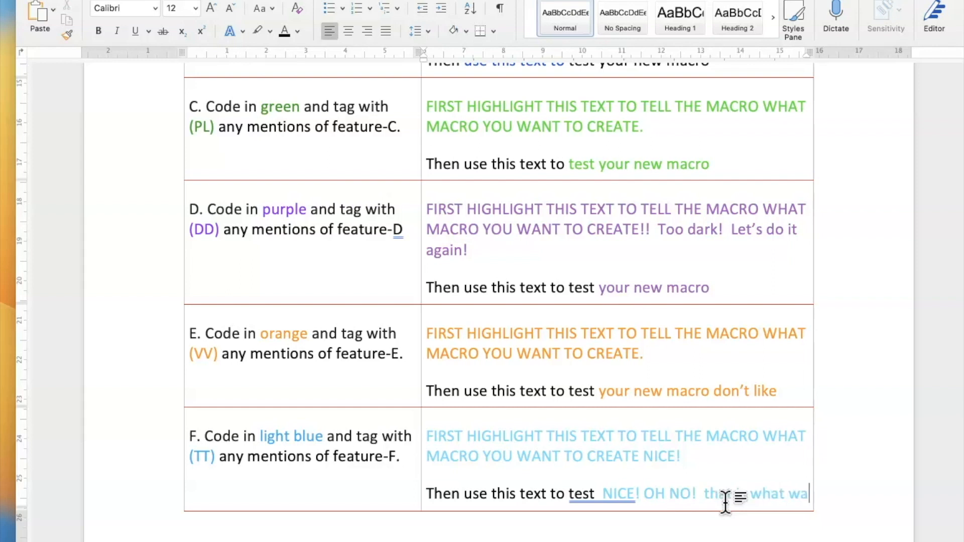
type("s")
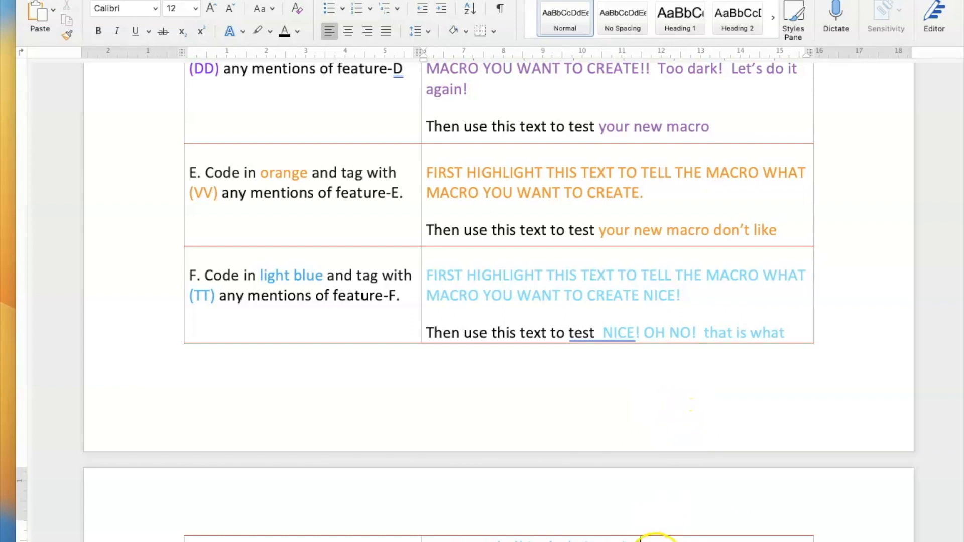
Reset the F-row cell text to automatic black and delete the word NICE.
left_click_drag(636, 540, 437, 284)
left_click(297, 31)
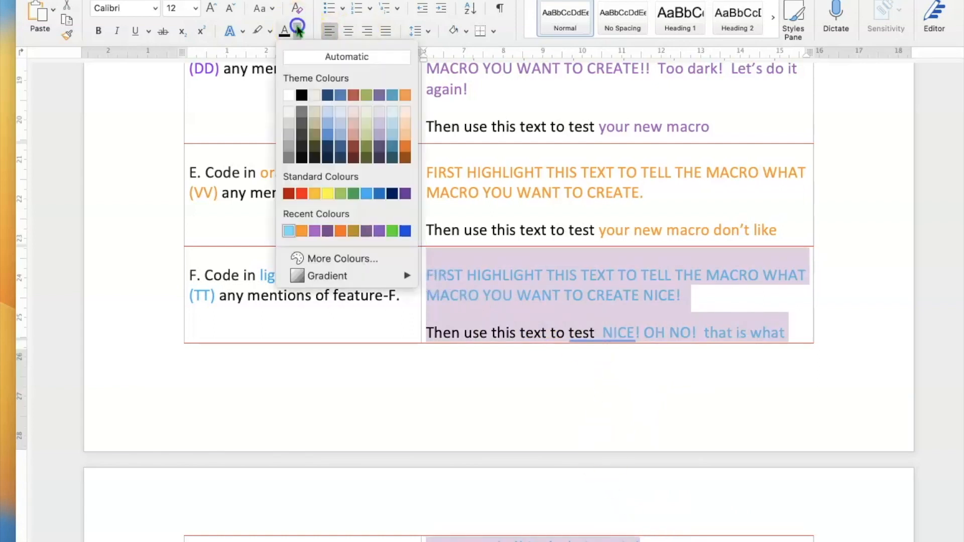
left_click(312, 54)
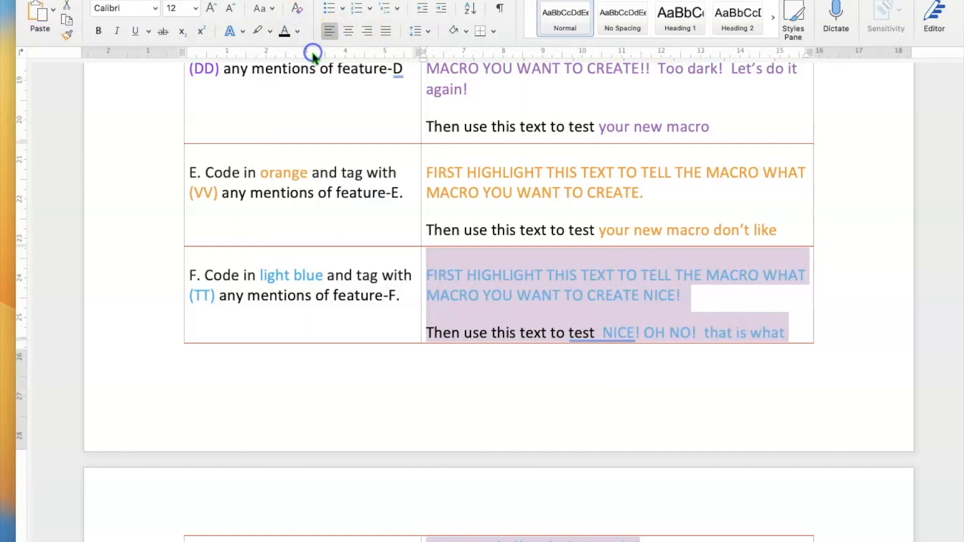
left_click(625, 296)
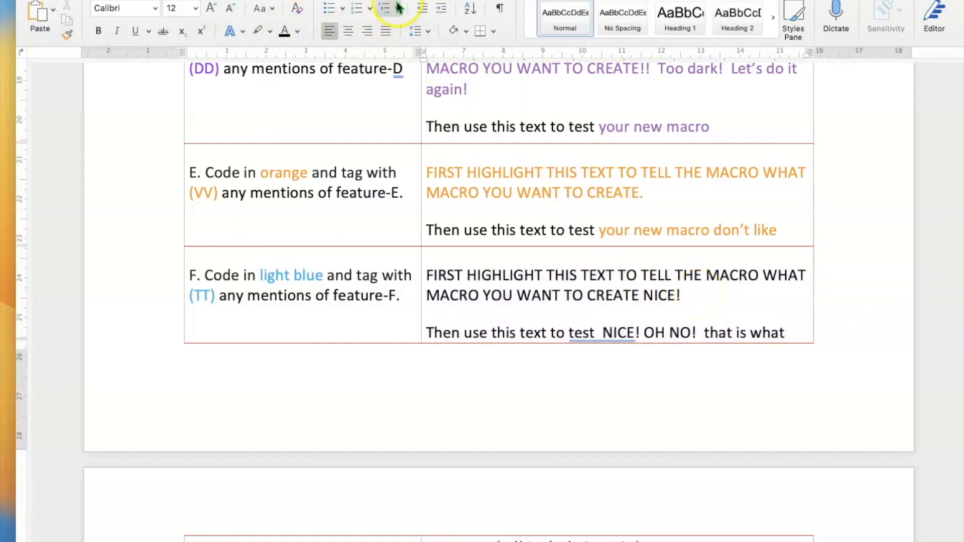
left_click_drag(682, 296, 432, 275)
left_click(664, 294)
double_click(664, 294)
key("BackSpace")
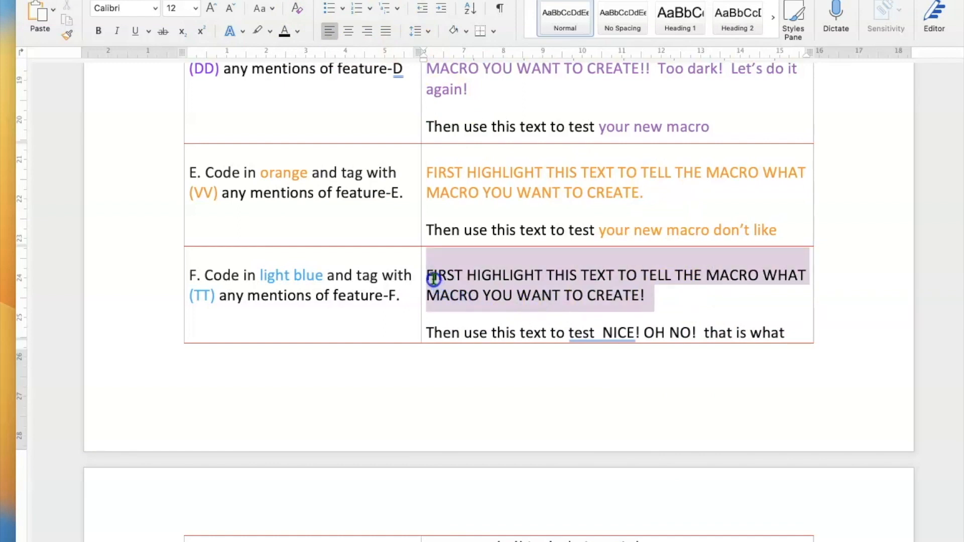
Re-record lightbluecharacters, replacing the existing macro, with Command+L as its shortcut.
left_click(271, 1)
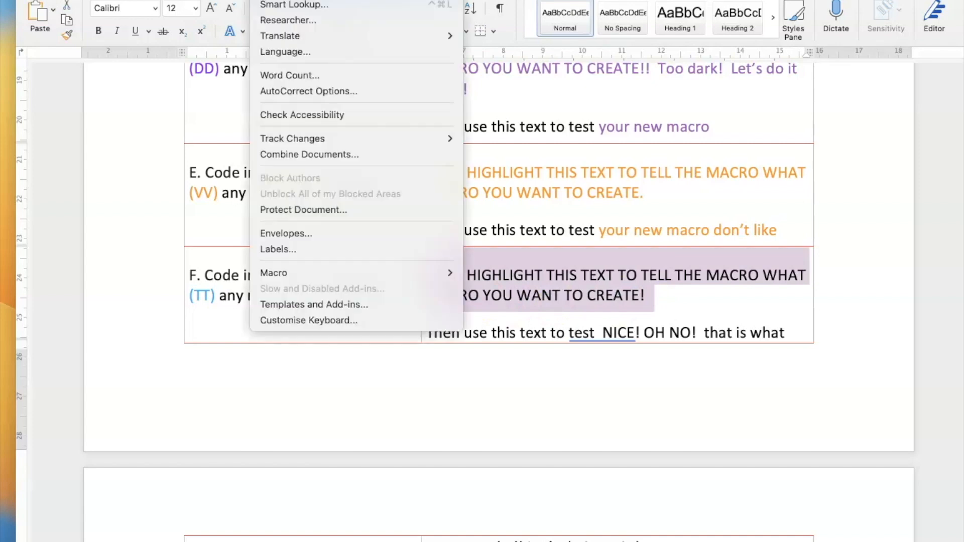
mouse_move(390, 273)
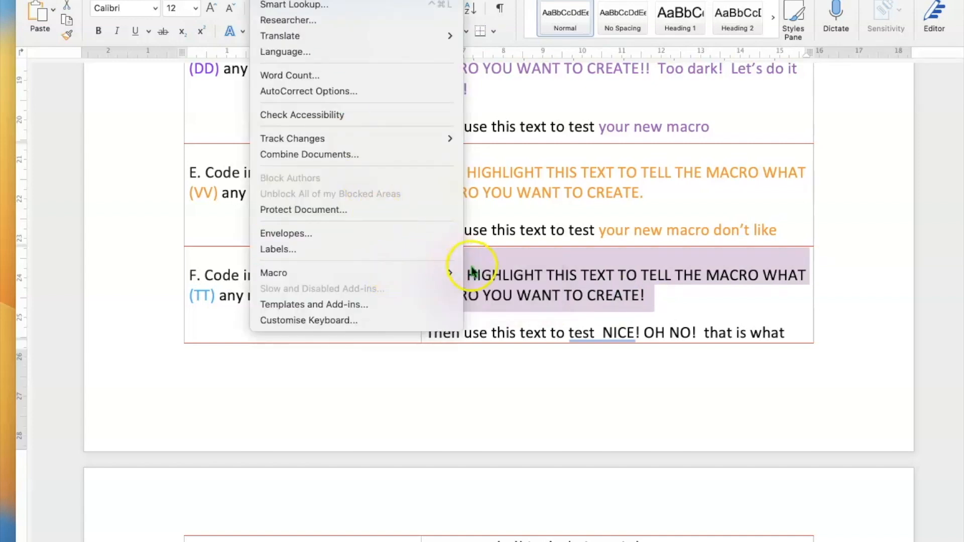
left_click(472, 291)
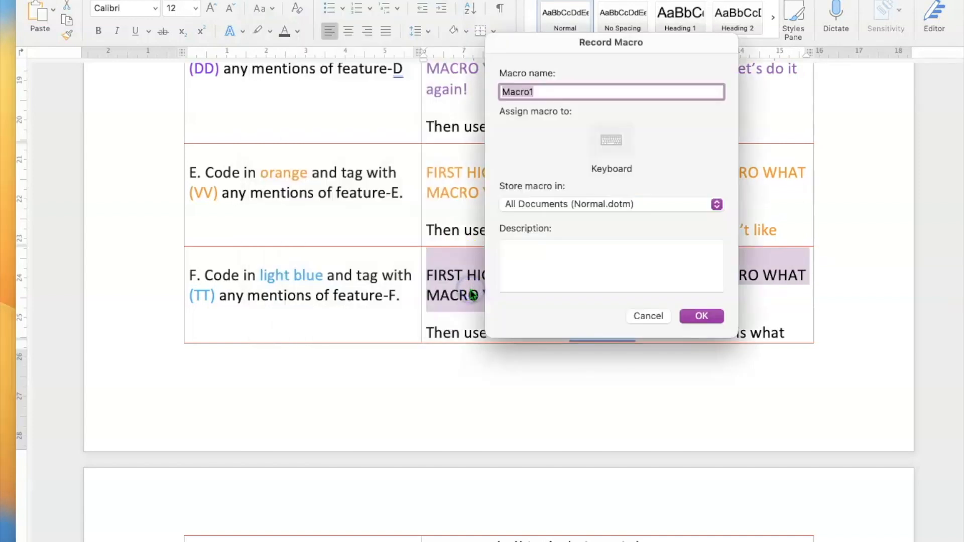
type("lightbluechara")
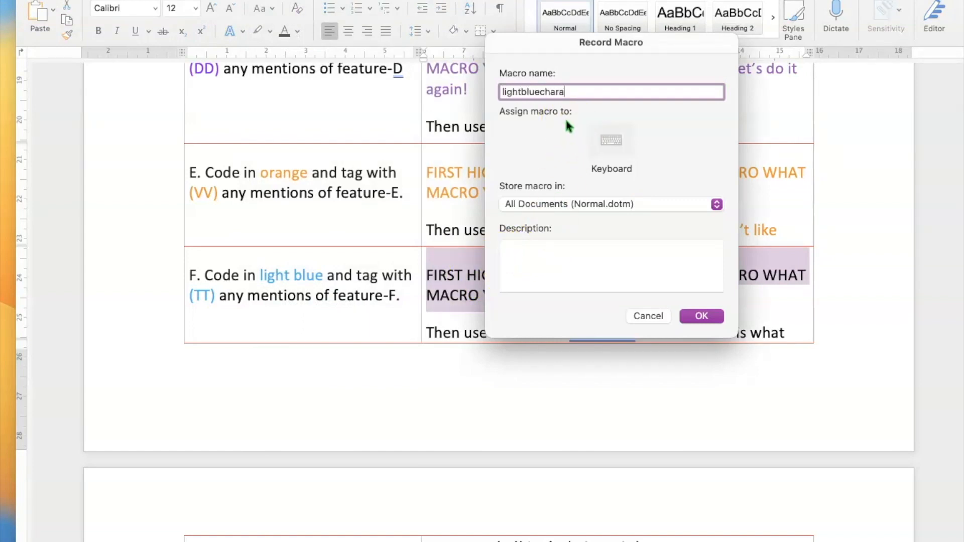
type("cters")
left_click(613, 140)
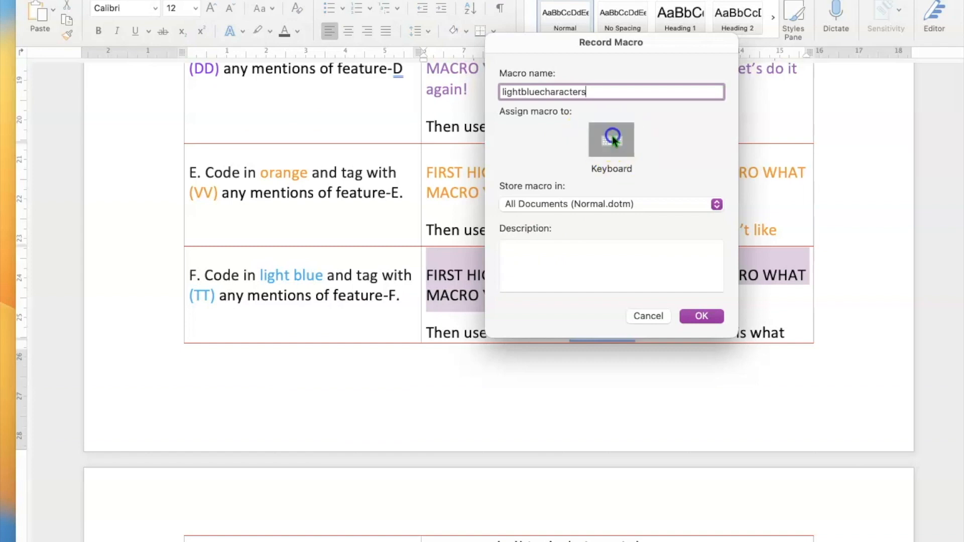
left_click(617, 212)
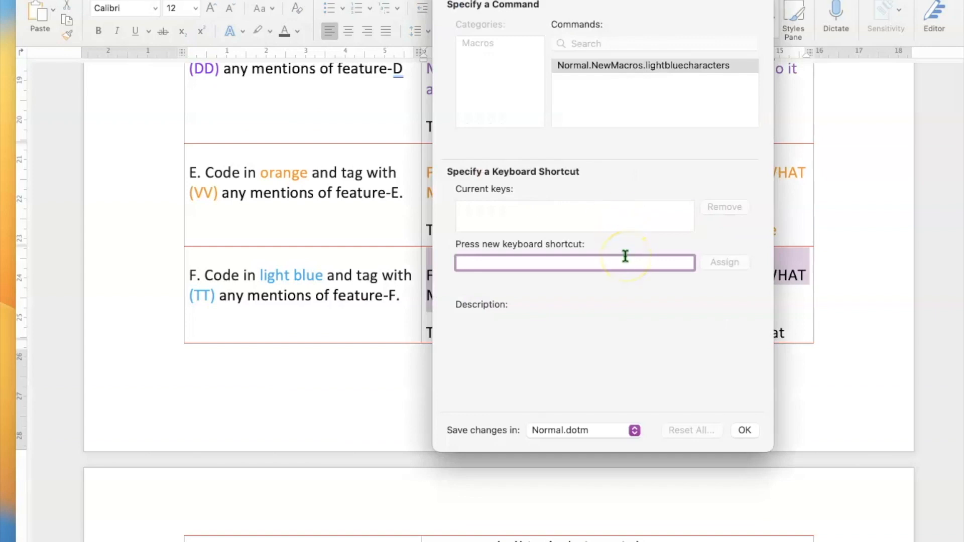
key("super+l")
left_click(725, 262)
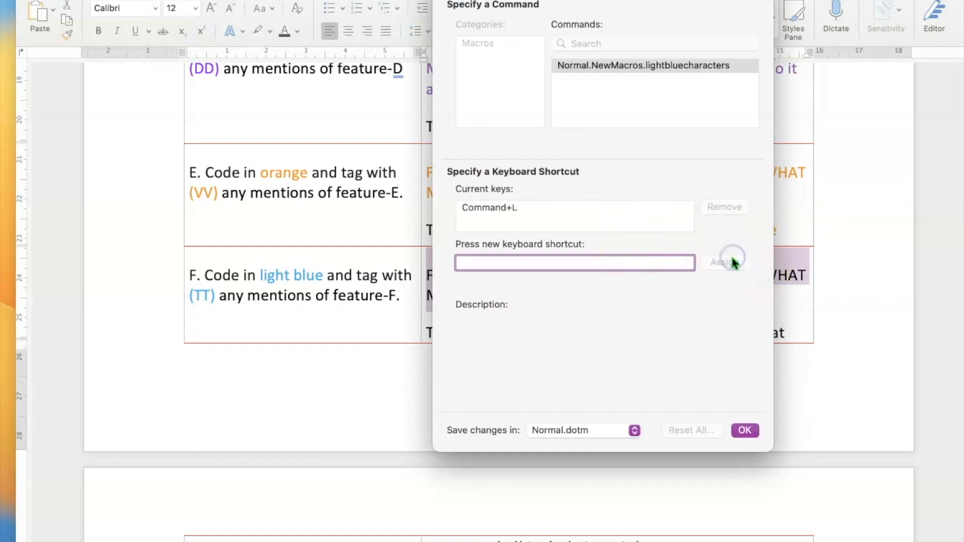
left_click(745, 430)
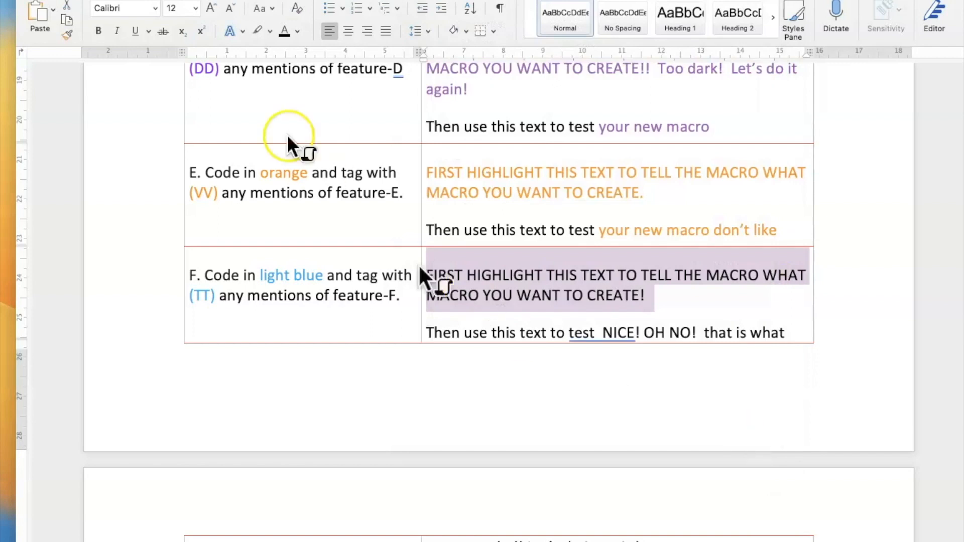
Colour the F-row instruction text light blue using the More Colours colour wheel.
left_click(297, 33)
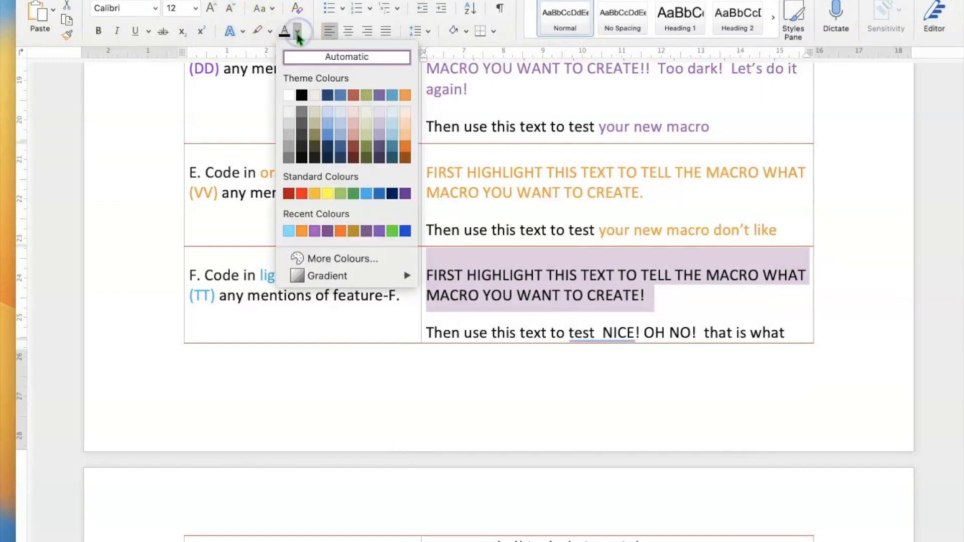
left_click(346, 259)
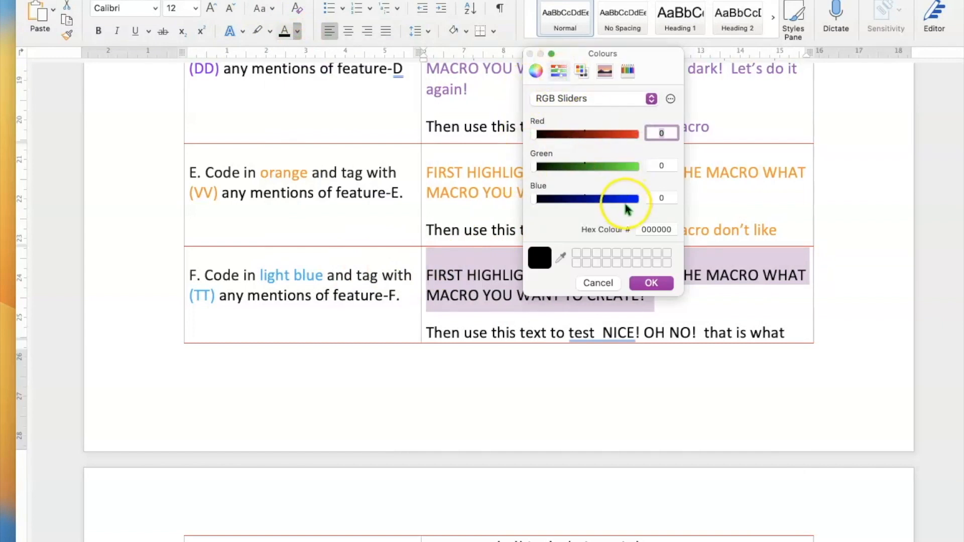
left_click(537, 70)
left_click_drag(591, 194, 562, 128)
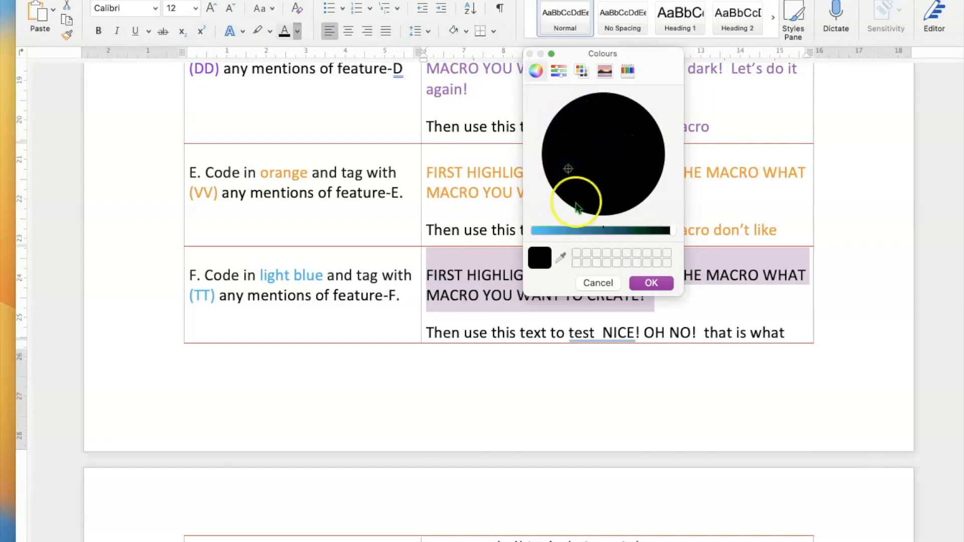
left_click(563, 231)
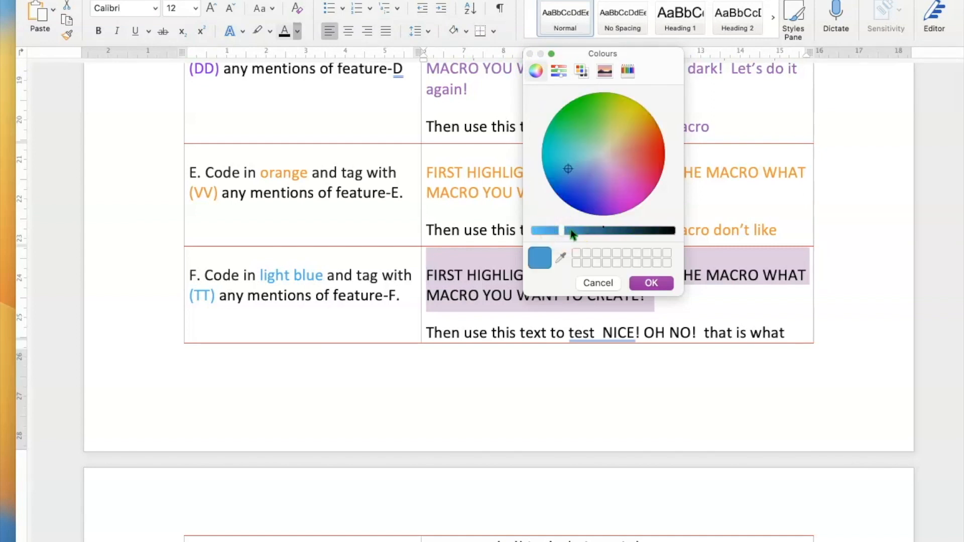
left_click_drag(563, 169, 560, 157)
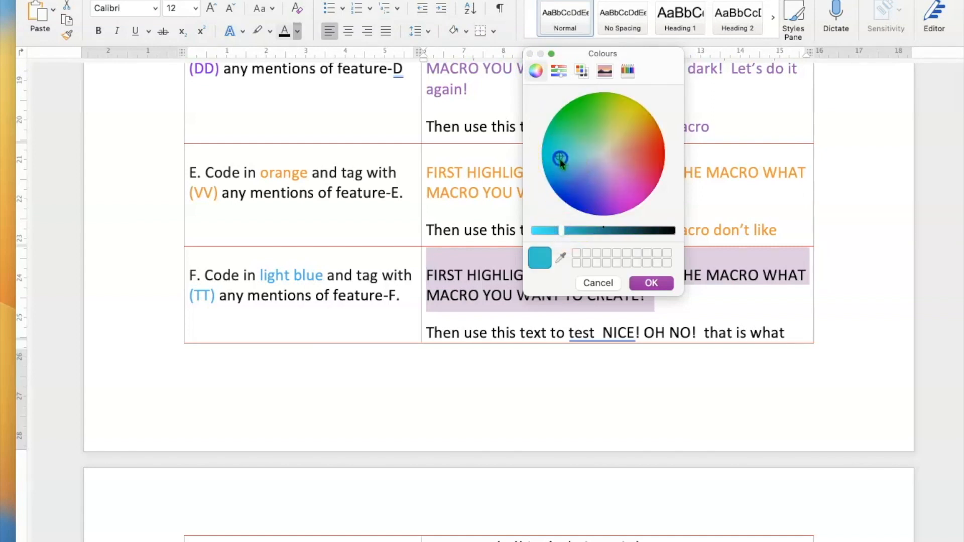
left_click(575, 231)
left_click(564, 229)
left_click(557, 172)
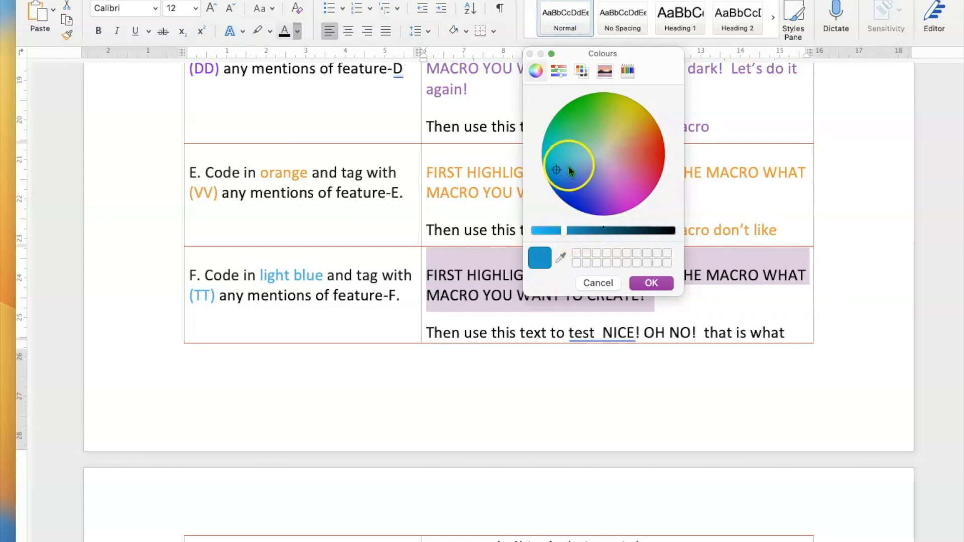
left_click(568, 167)
left_click(542, 229)
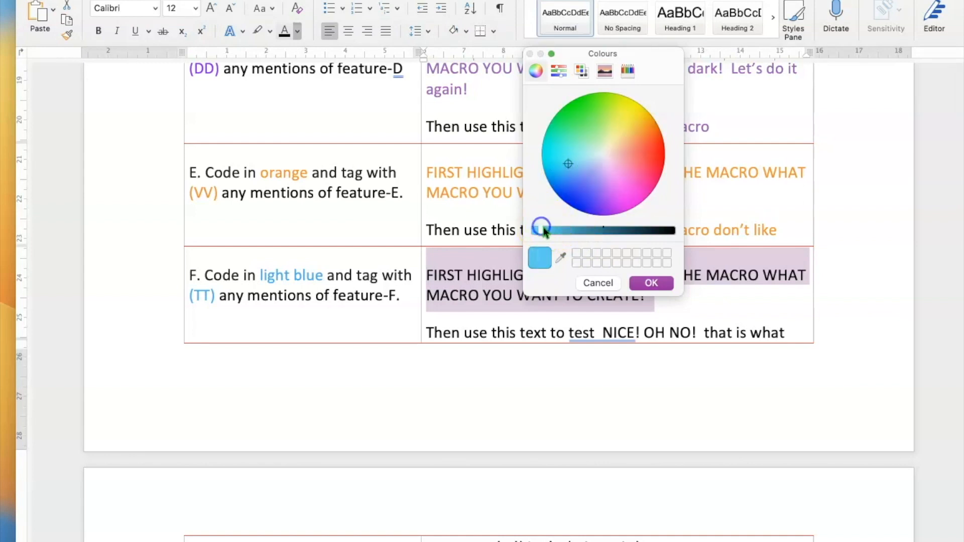
left_click(651, 282)
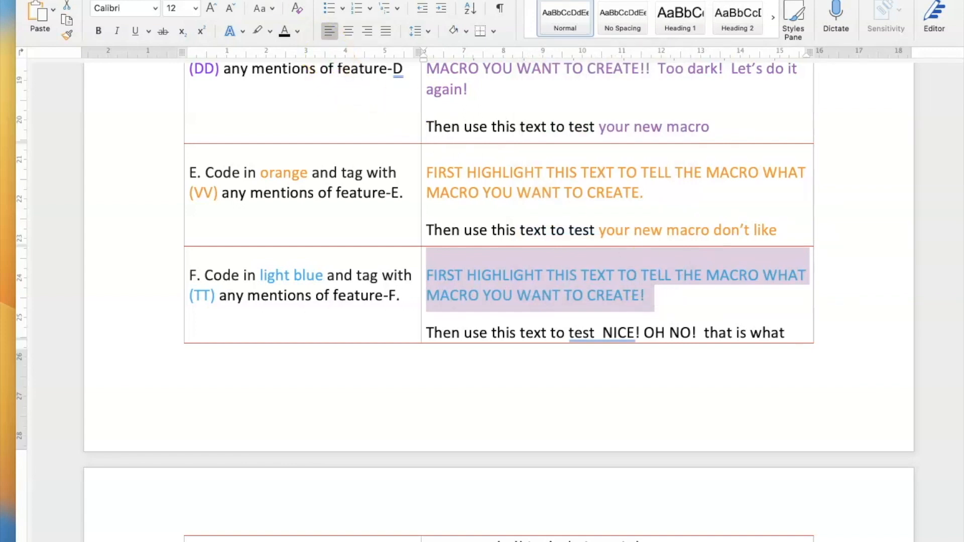
Stop recording the light blue macro and test its shortcut on 'to test NICE! OH NO! that'.
left_click(275, 1)
mouse_move(380, 276)
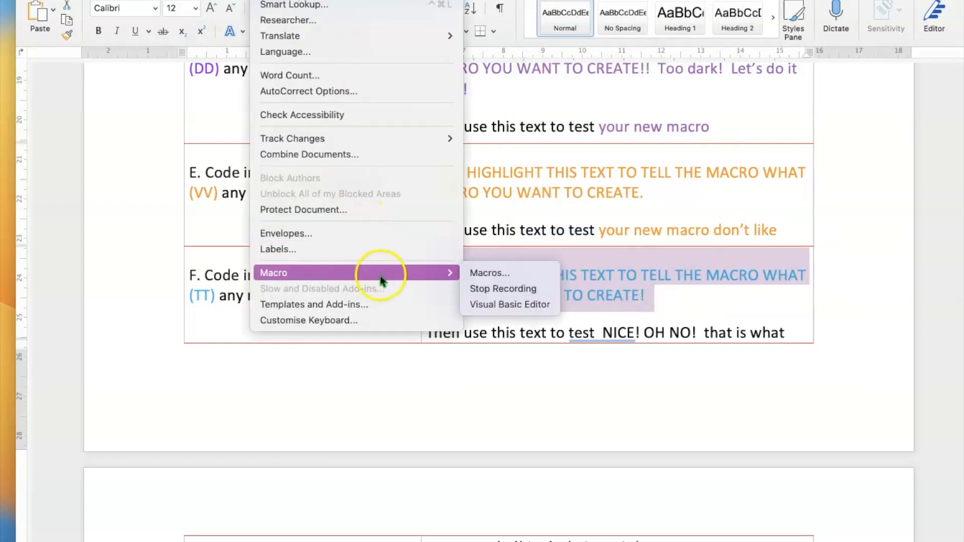
left_click(481, 287)
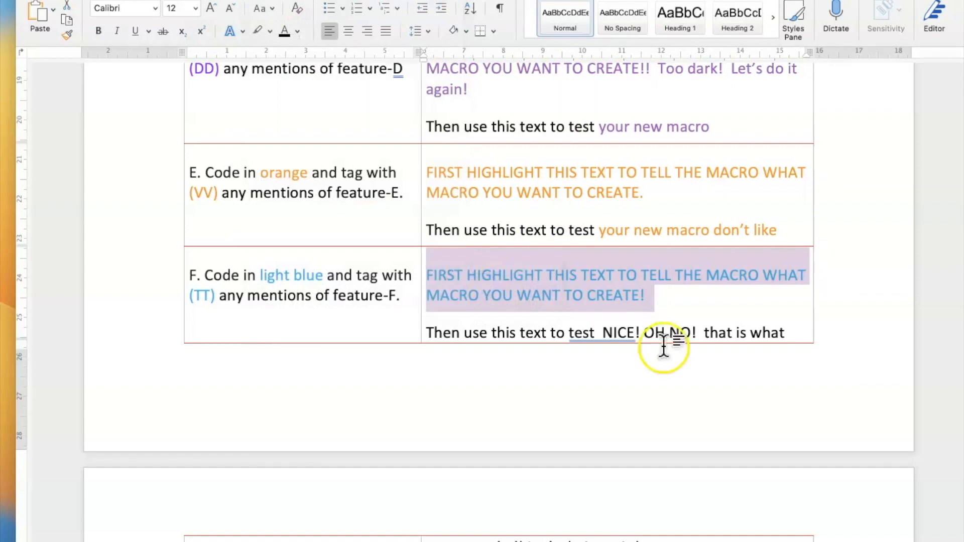
left_click_drag(551, 334, 723, 341)
key("ctrl+t")
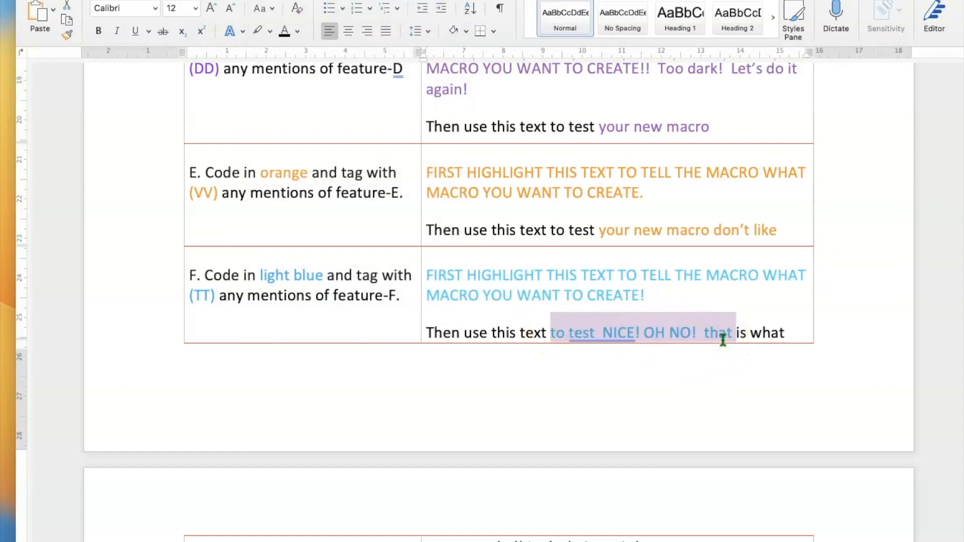
left_click(768, 295)
Scroll down and select the G-row instruction text.
scroll(693, 426, "down", 2)
left_click(682, 451)
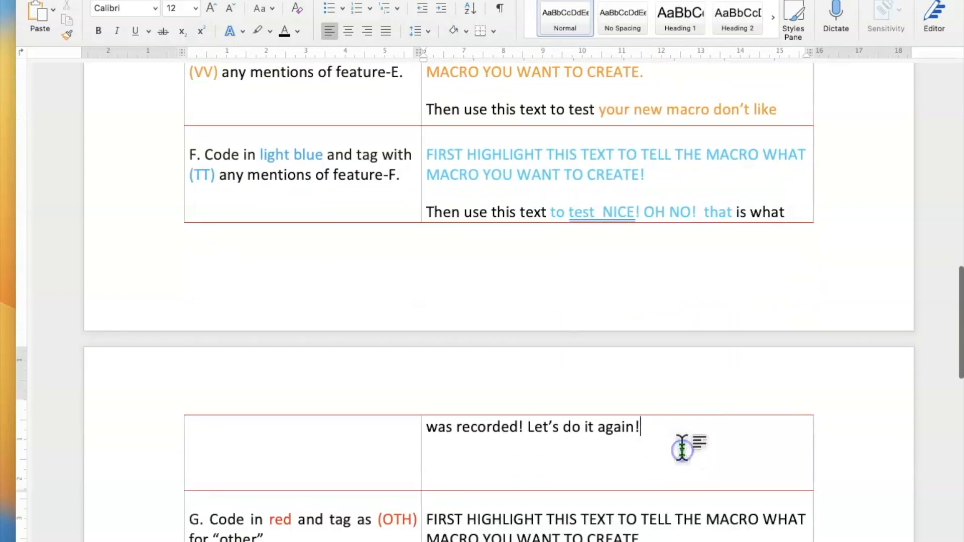
scroll(684, 445, "down", 5)
left_click_drag(648, 391, 442, 353)
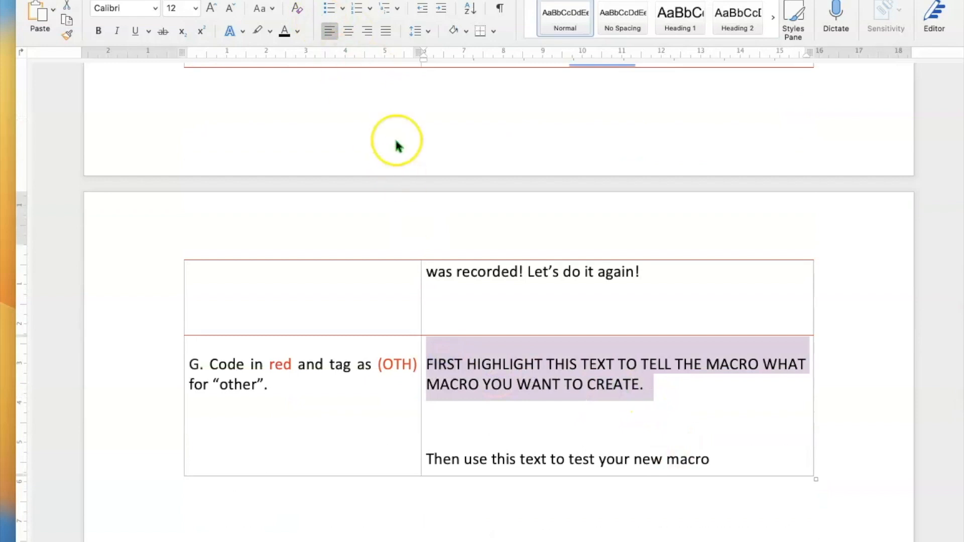
Start recording a macro named redcharacters with Command+R assigned as its keyboard shortcut.
left_click(269, 0)
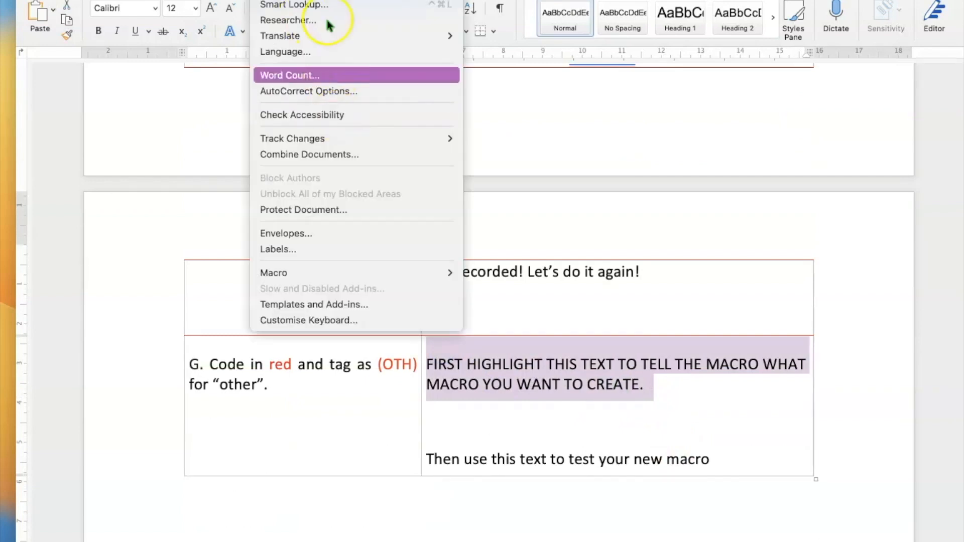
mouse_move(362, 272)
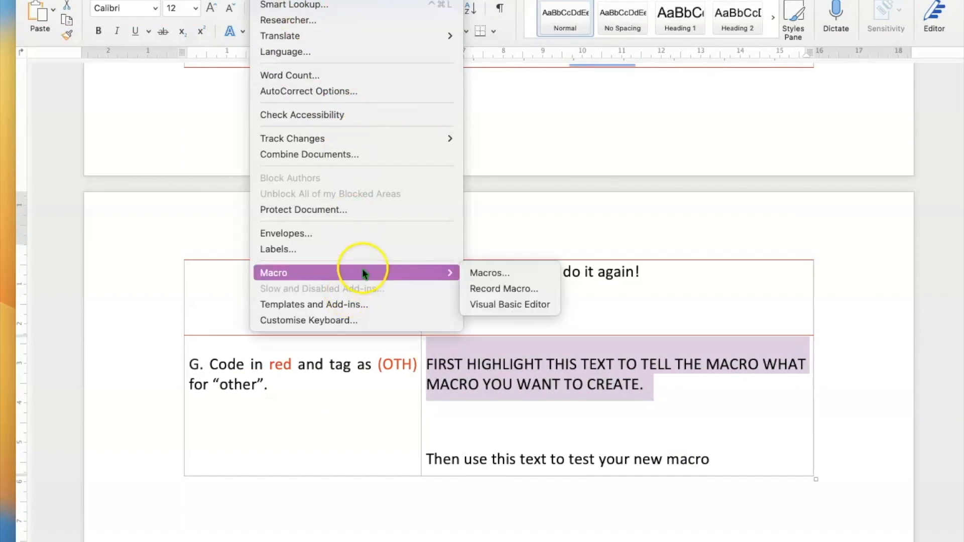
left_click(487, 289)
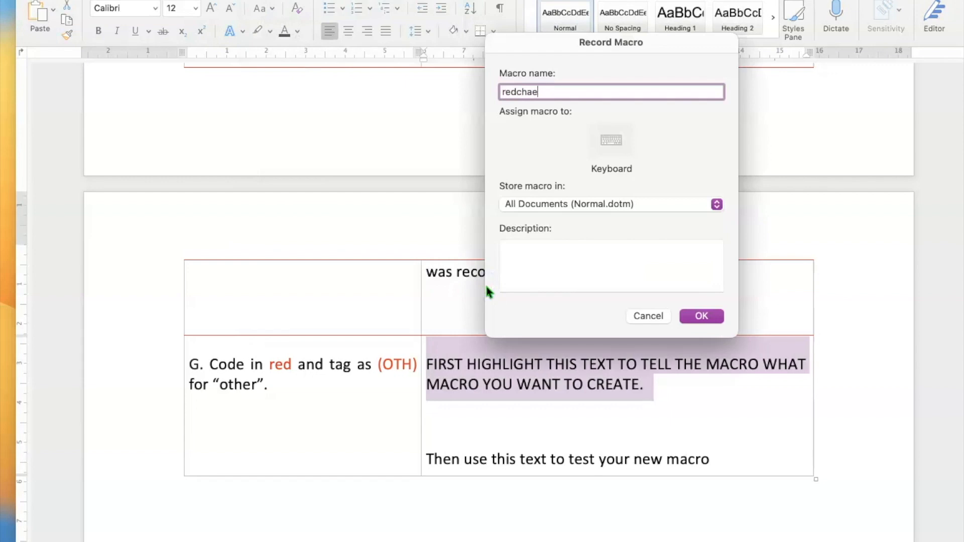
type("redcharacters")
left_click(611, 142)
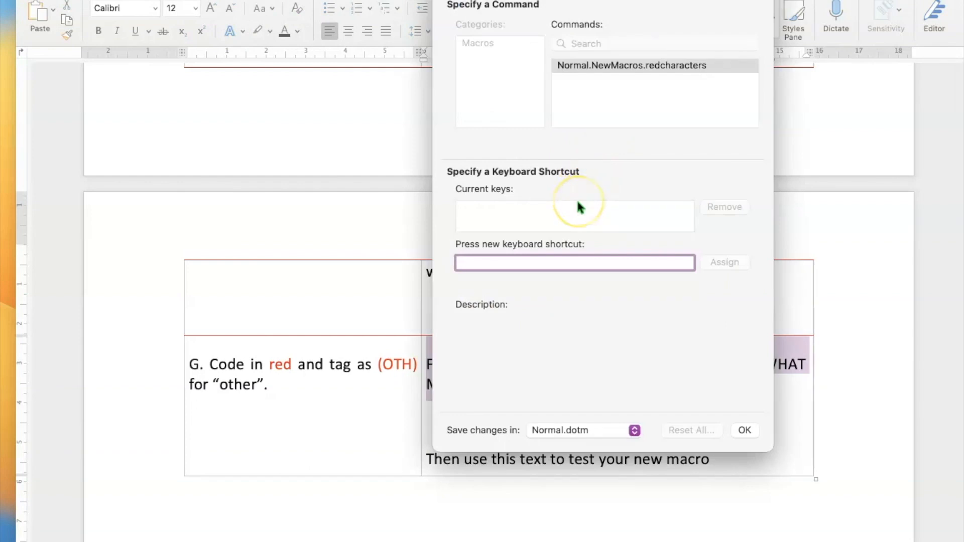
key("super+r")
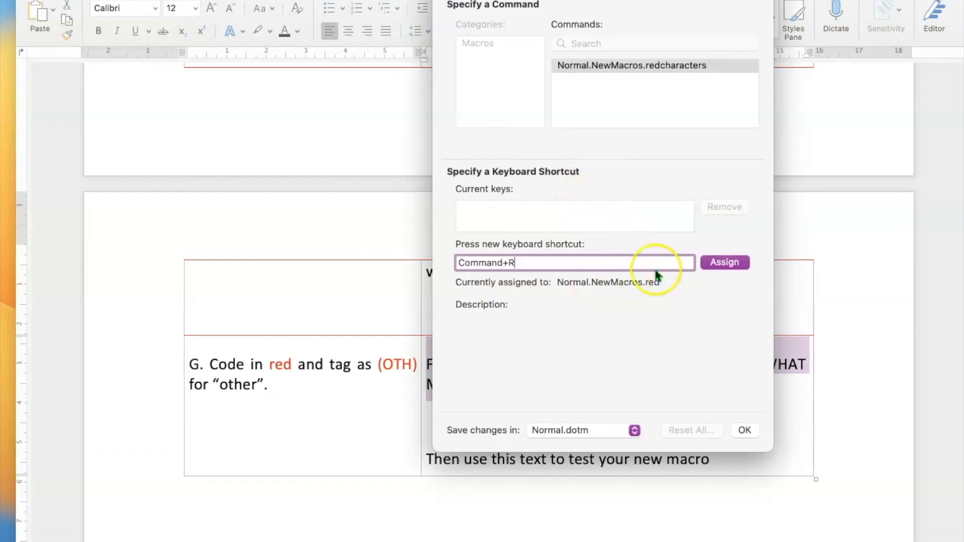
left_click(724, 263)
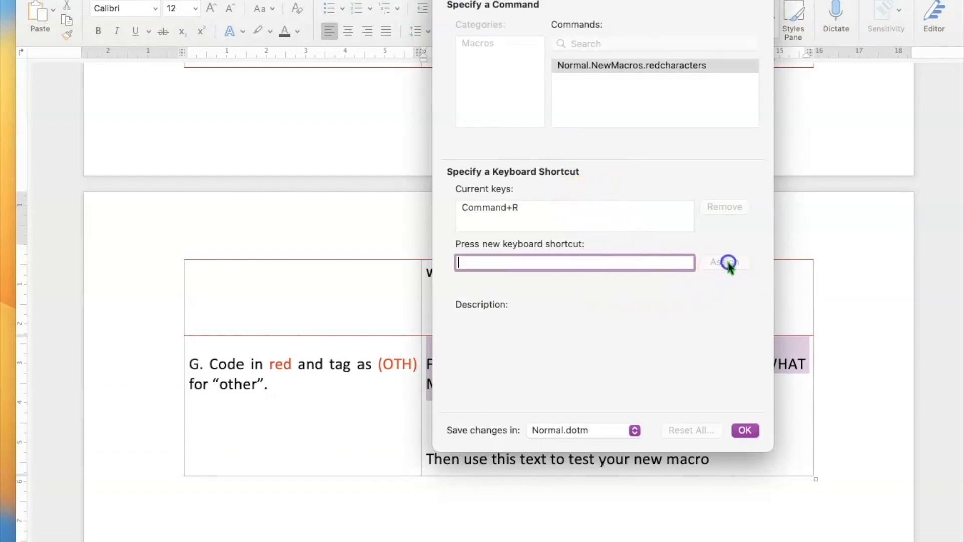
left_click(745, 430)
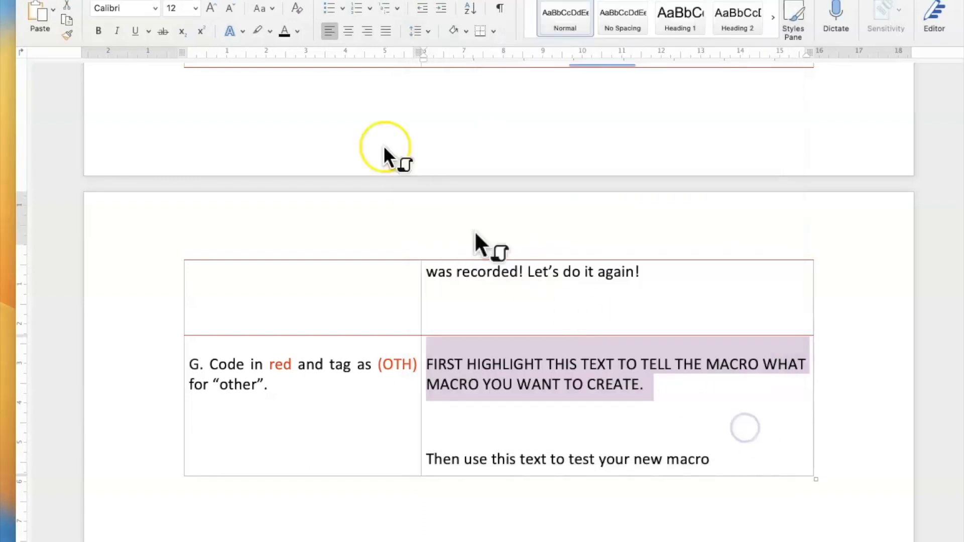
Colour the G-row instruction text red using the More Colours colour wheel.
left_click(299, 31)
left_click(361, 259)
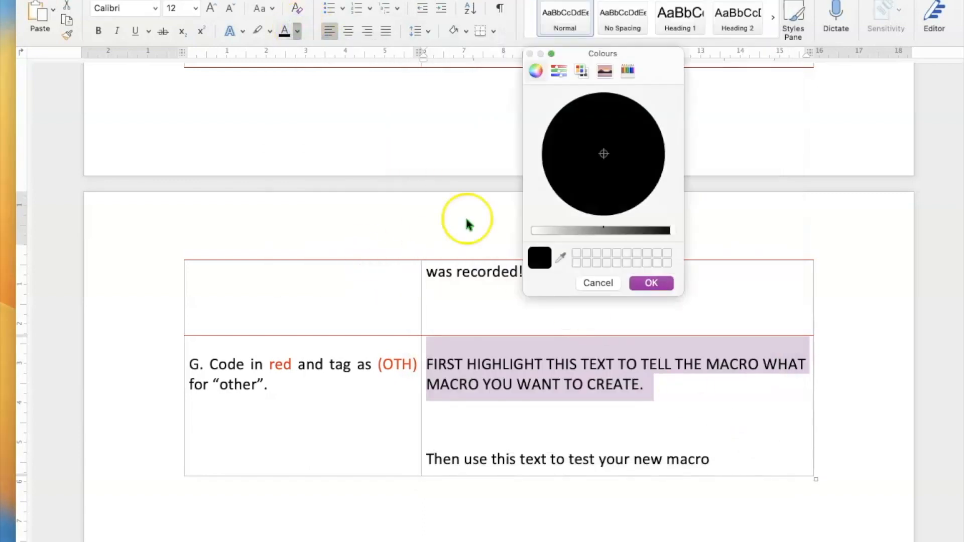
left_click(649, 161)
left_click_drag(559, 234, 555, 231)
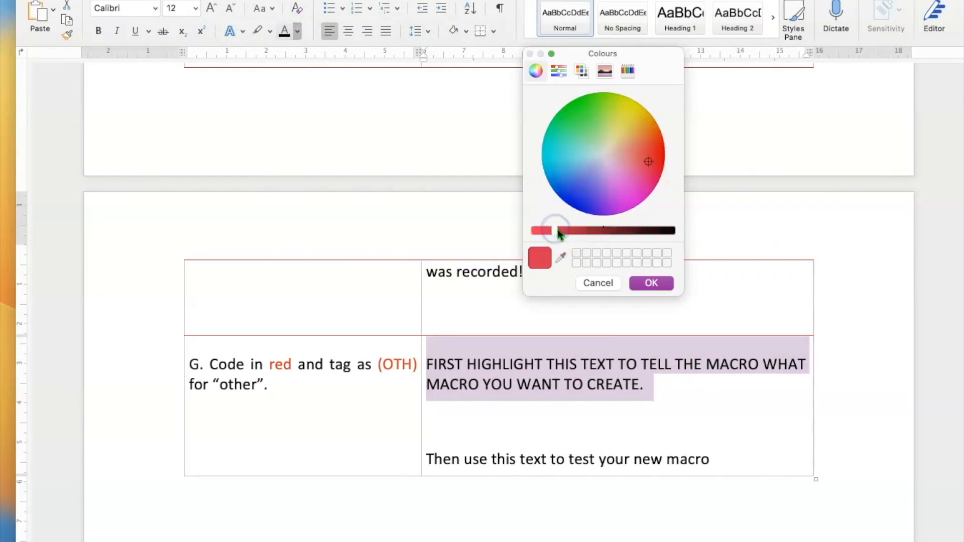
left_click(650, 130)
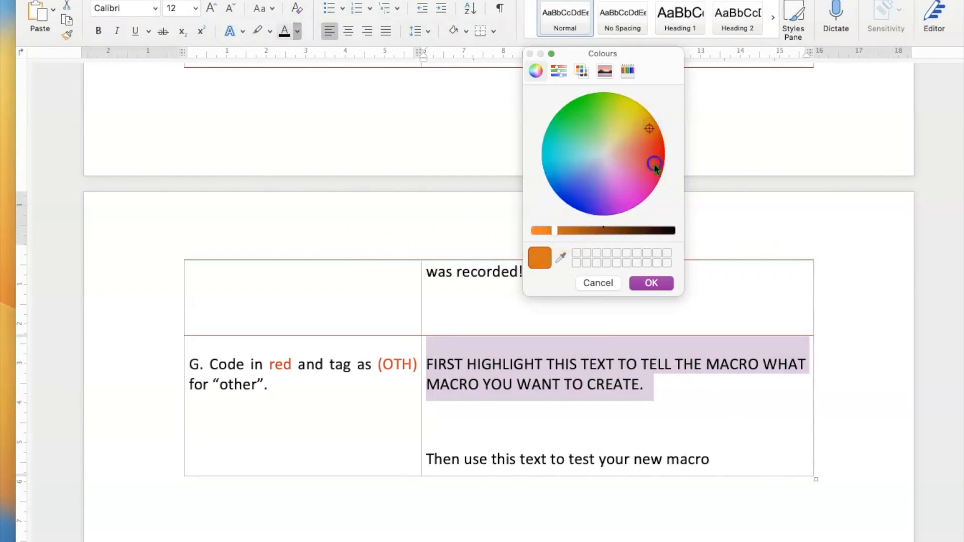
left_click(653, 162)
left_click(651, 283)
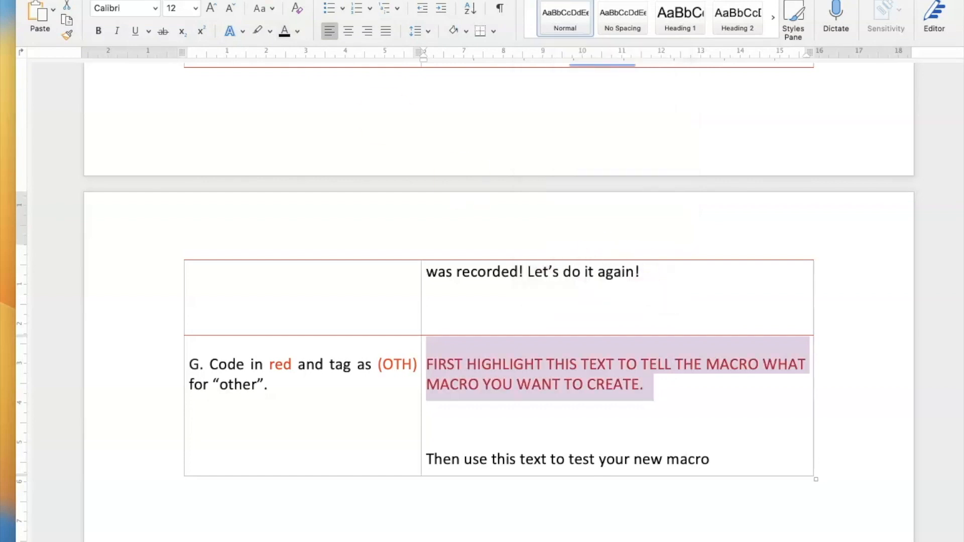
Stop recording the red macro and test it by turning 'your new macro' red.
left_click(266, 1)
mouse_move(381, 269)
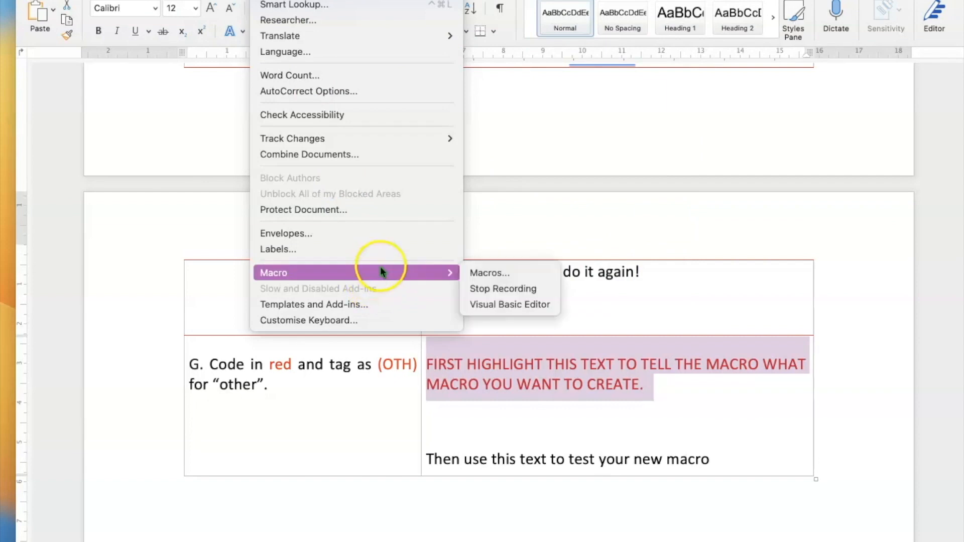
left_click(478, 288)
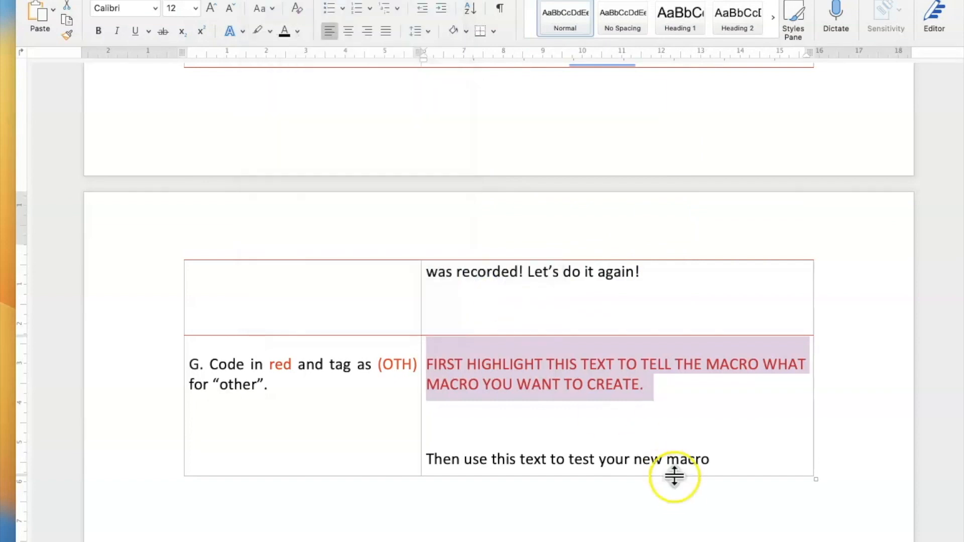
left_click(714, 470)
left_click_drag(719, 459, 598, 459)
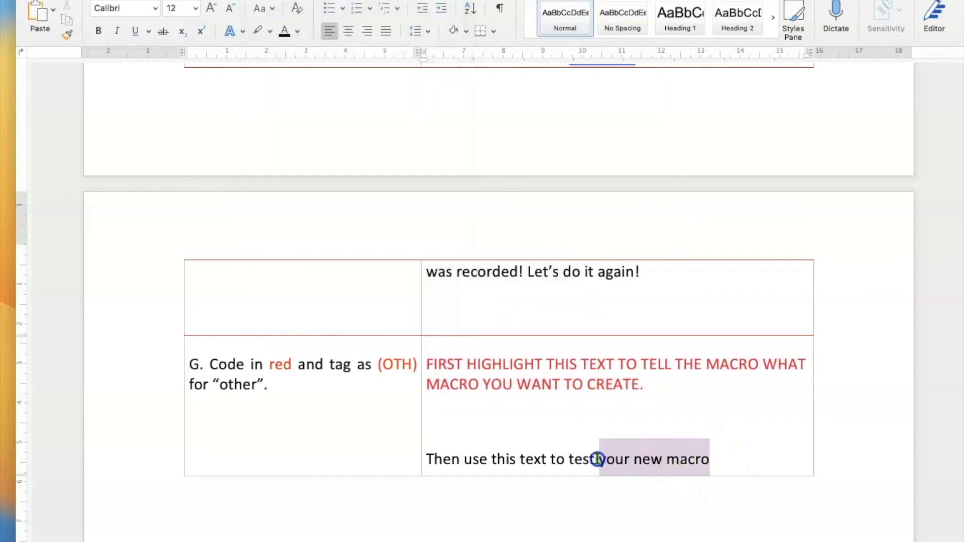
left_click(822, 419)
Start a new italic line below the test phrase for DONE!!!
left_click(775, 462)
key("Return")
key("super+i")
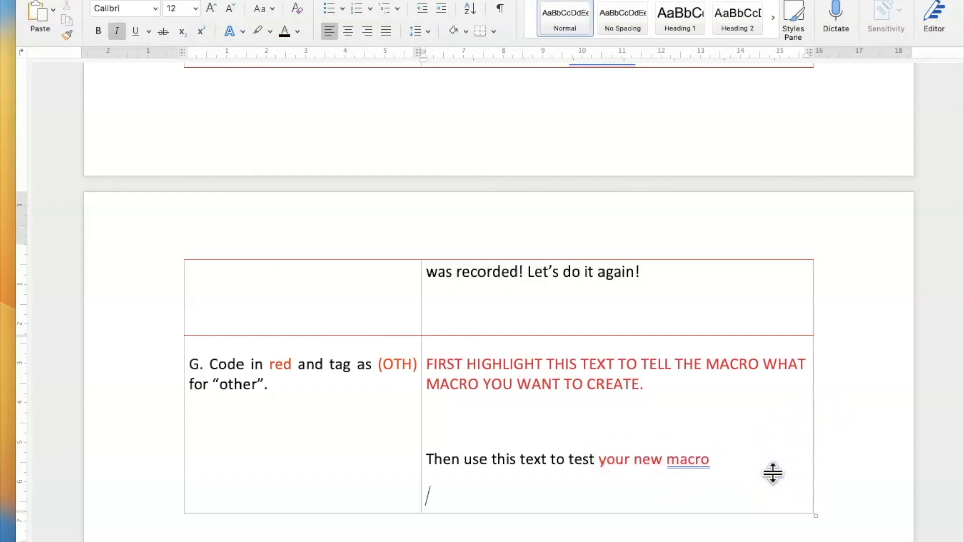